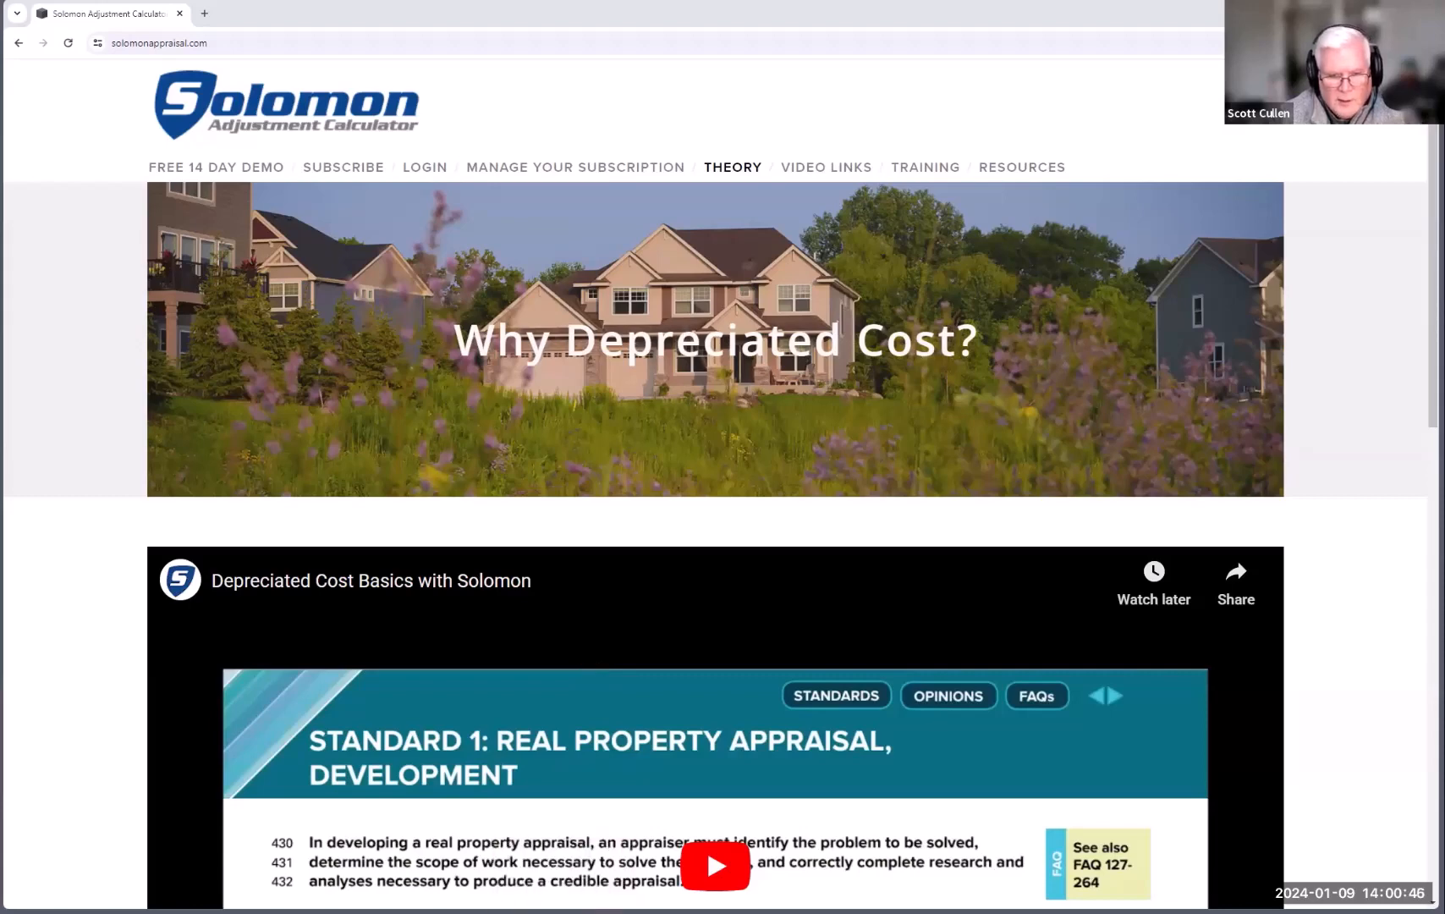
Step: Switch to the Complexity sheet of the Demo 2023 workbook in Excel
key(alt+Tab)
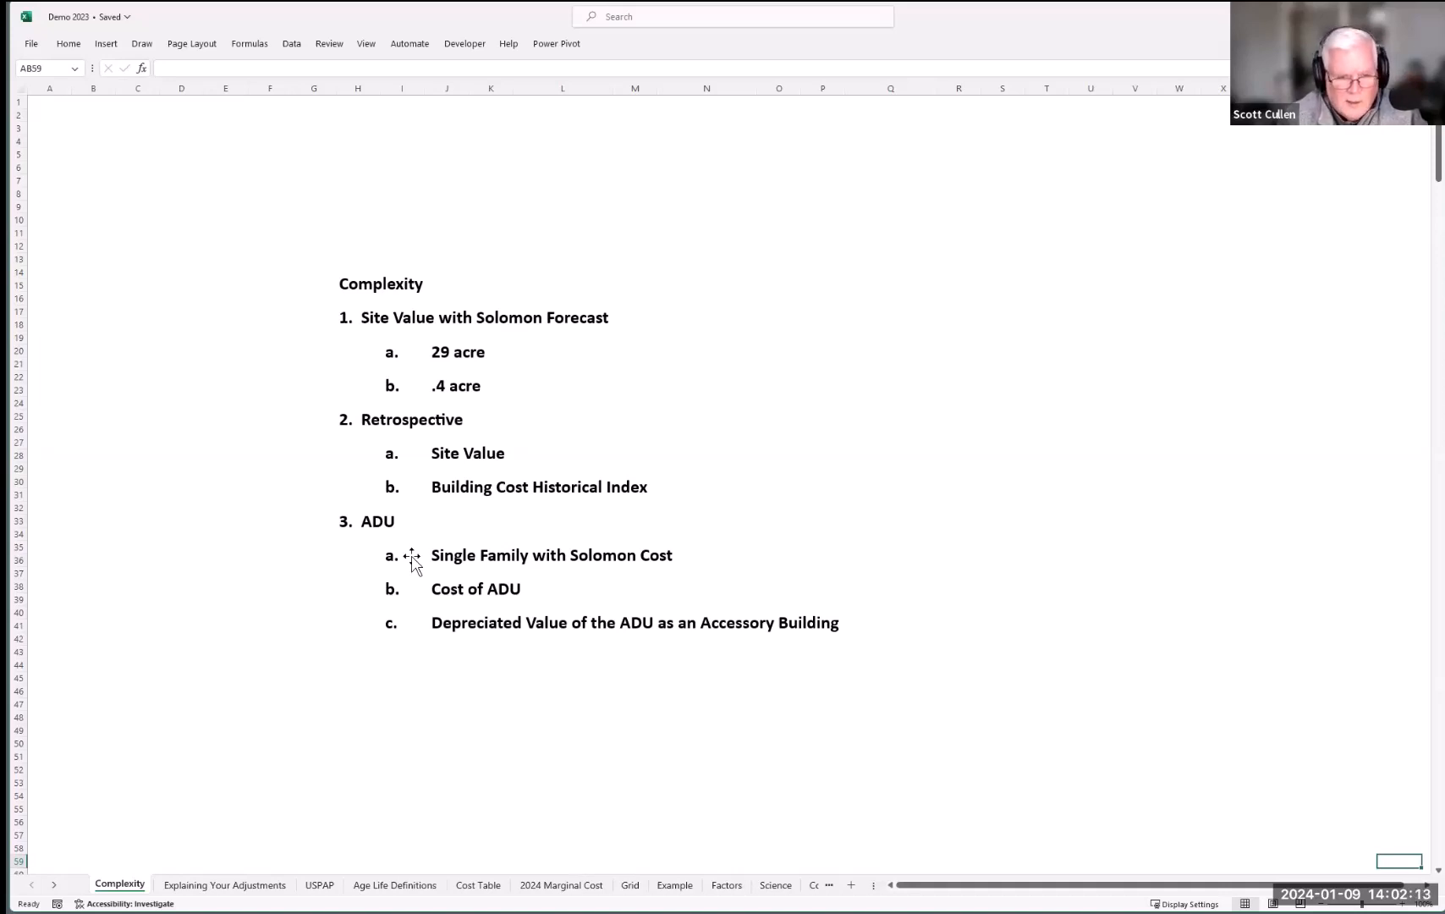
Step: Return to the Solomon website's 'Why Depreciated Cost?' page in Chrome
mouse_move(608, 912)
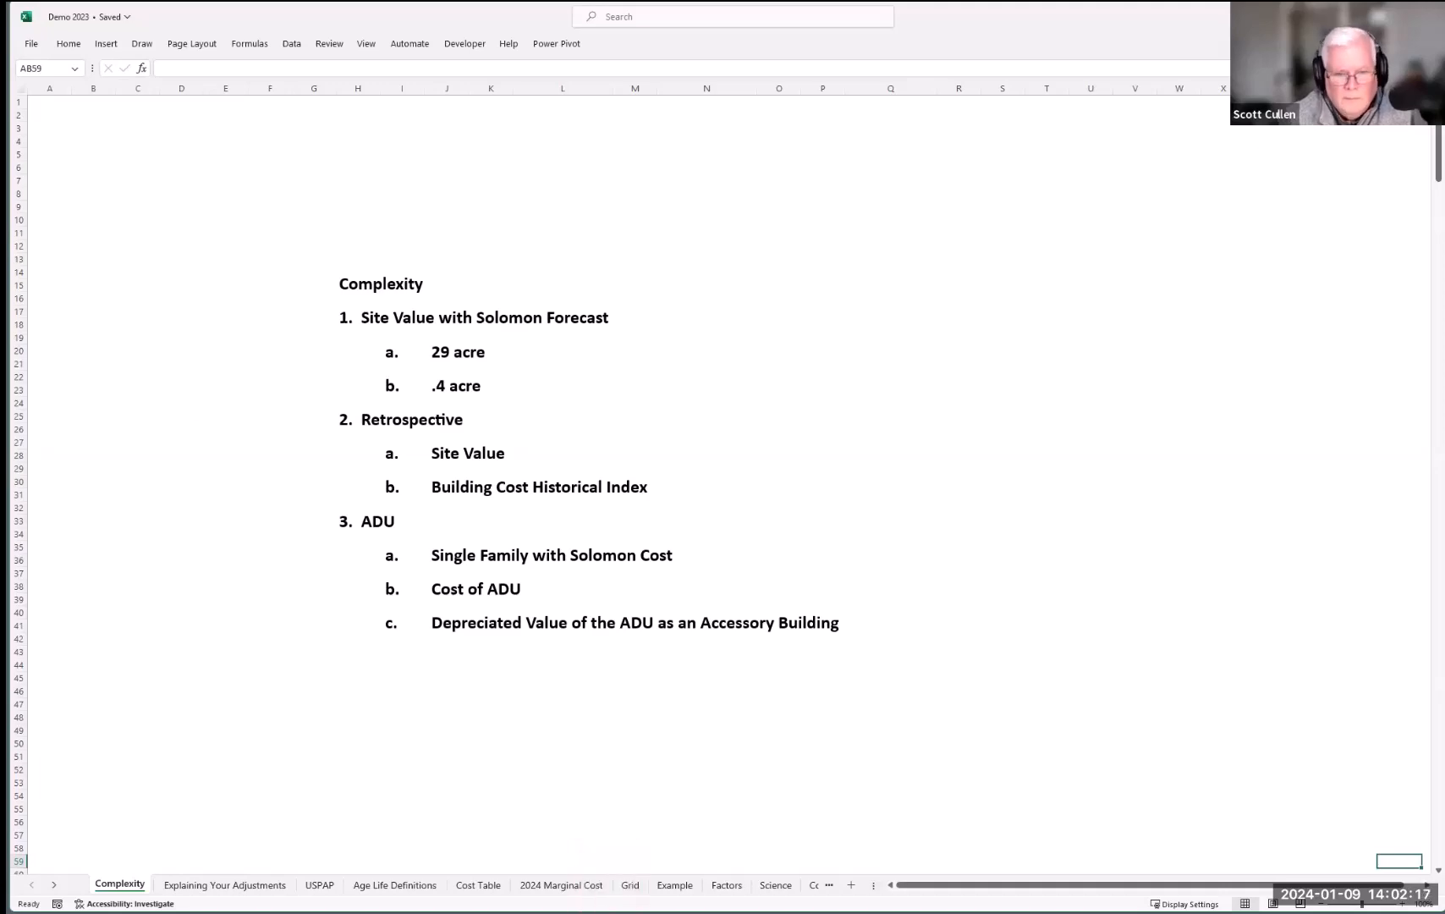
click(516, 912)
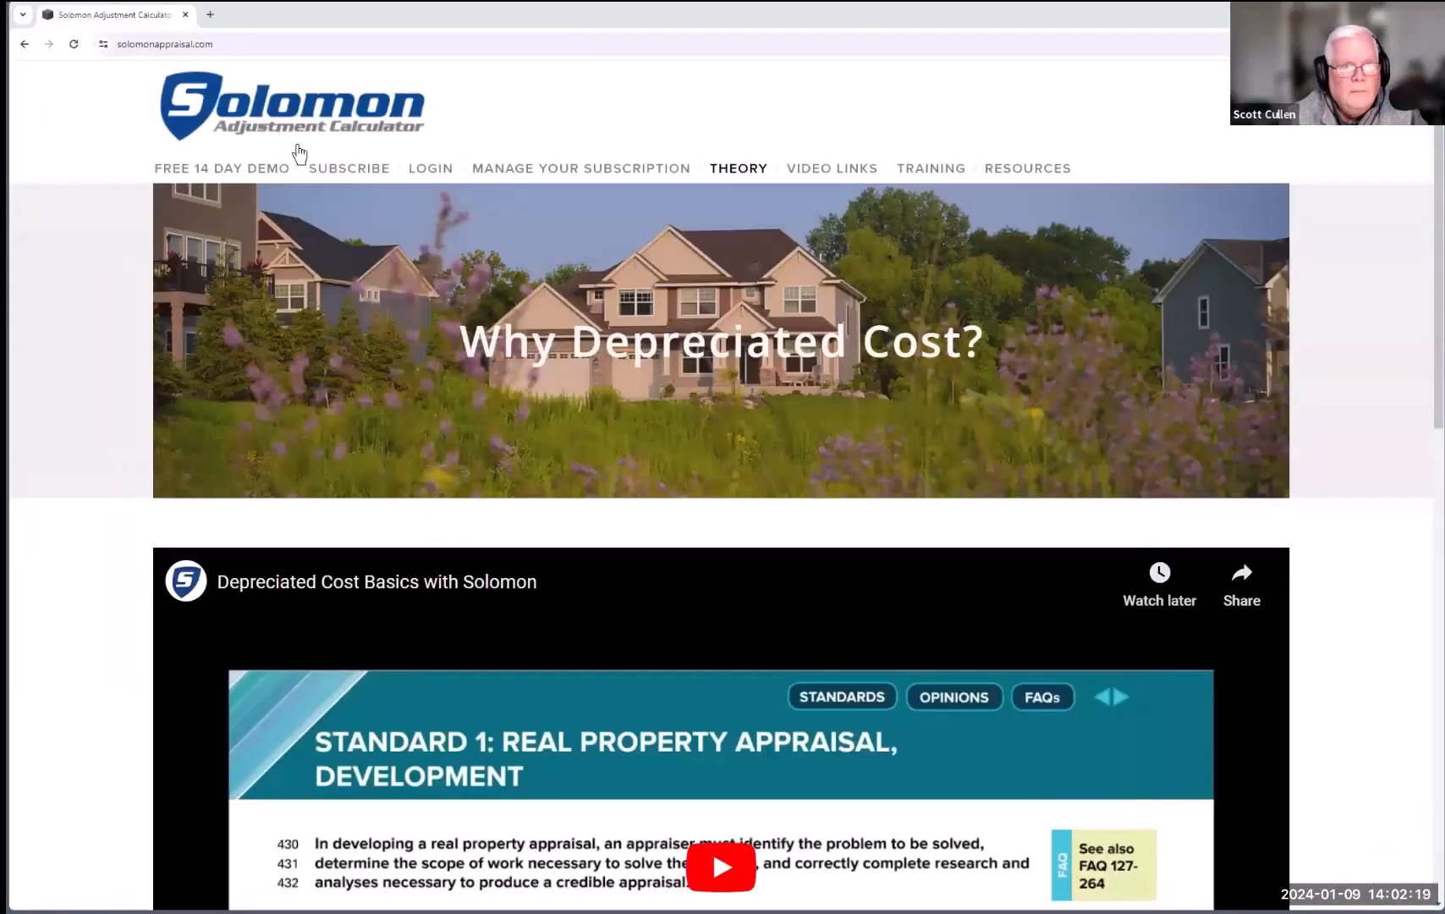
Step: Log in to the Solomon calculator with the saved email and last name, then open Forecast Analysis
click(426, 171)
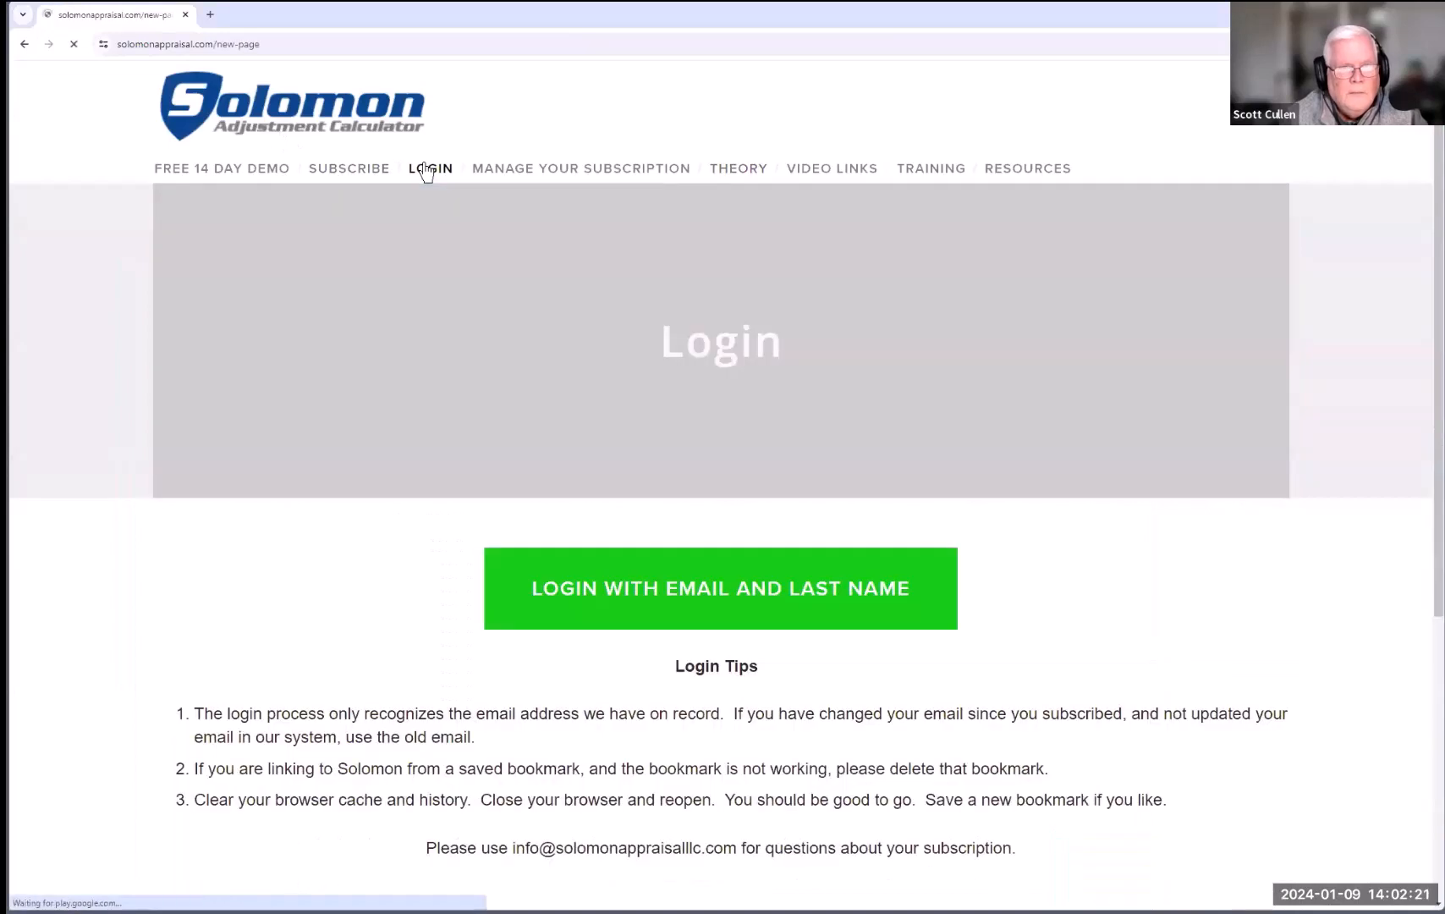
click(554, 620)
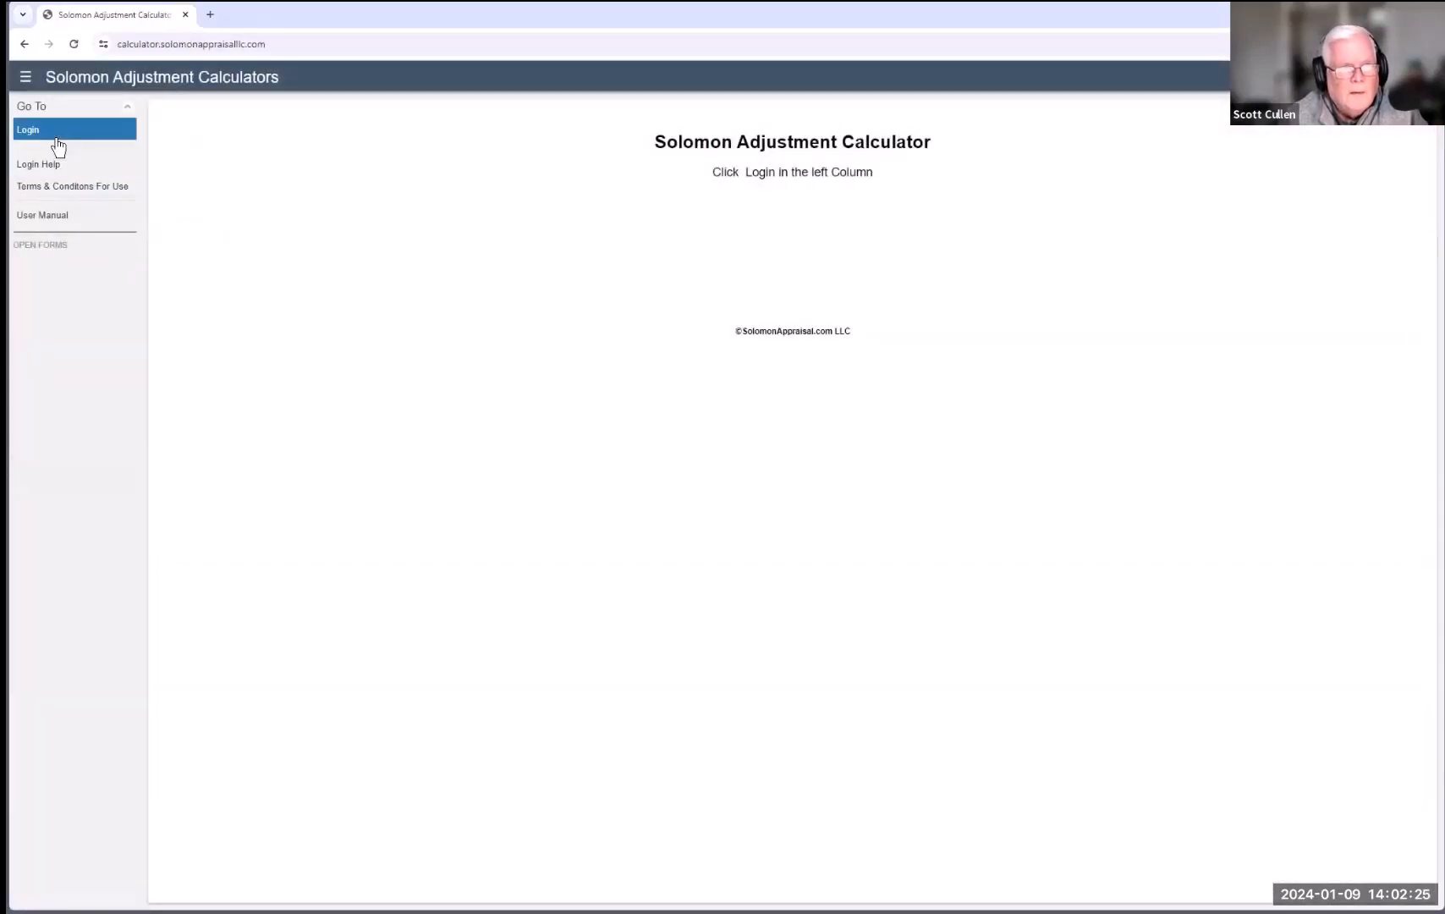
click(58, 144)
click(283, 267)
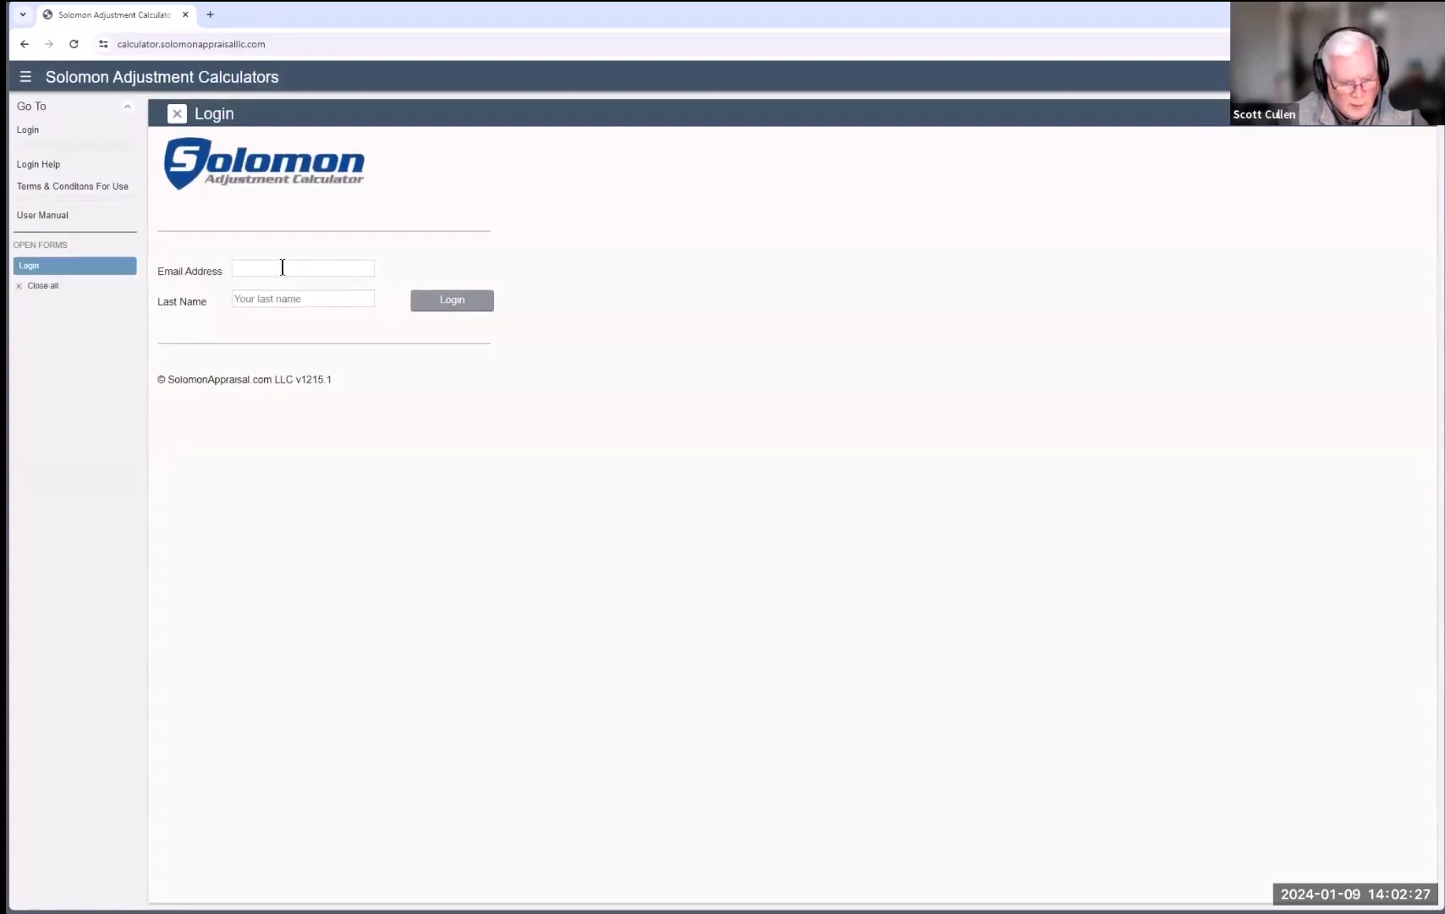
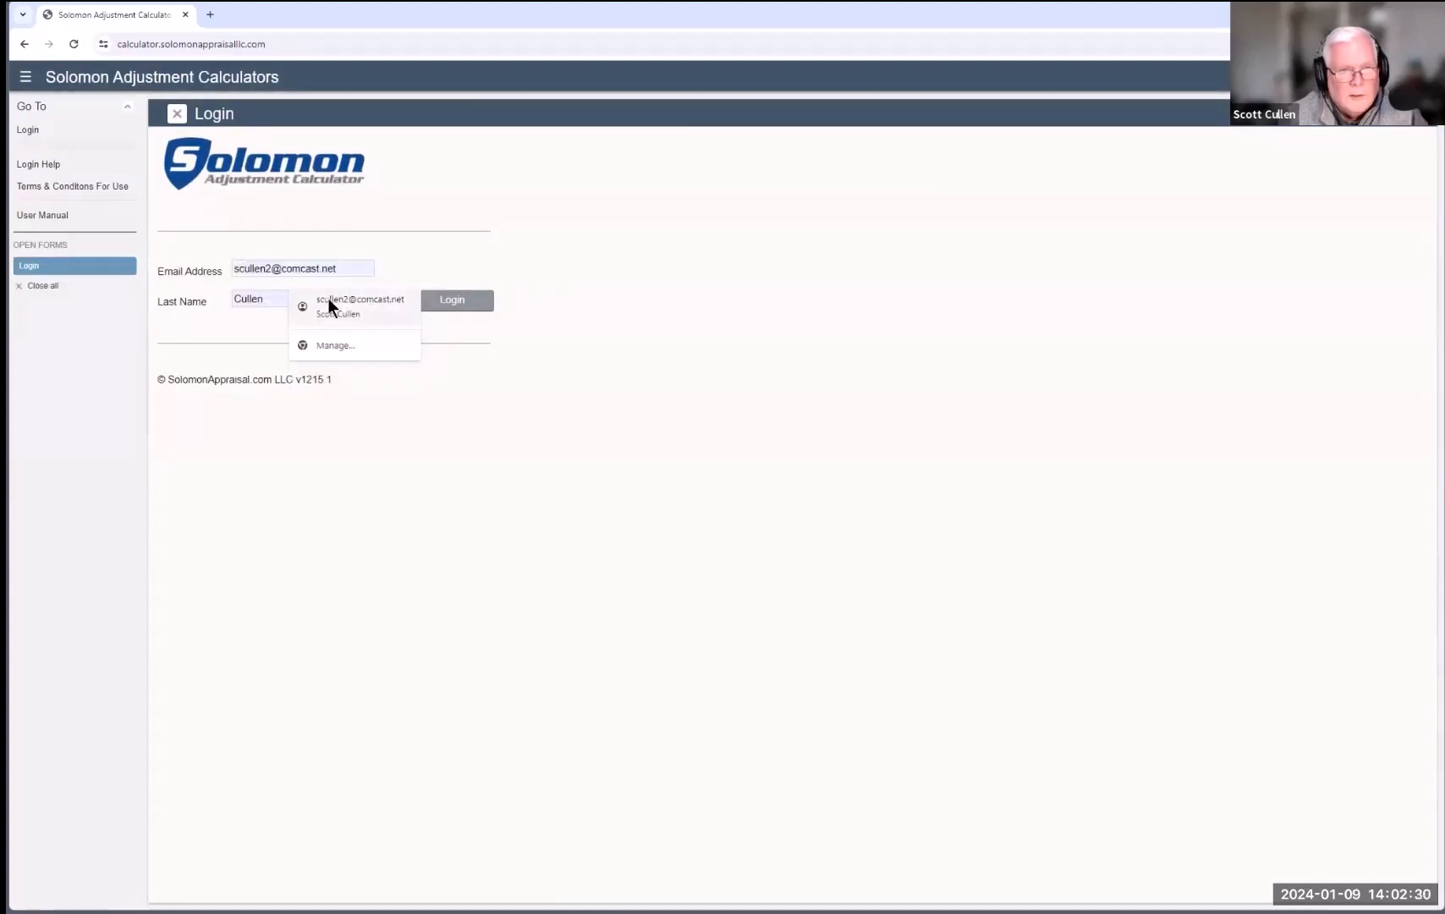
click(331, 302)
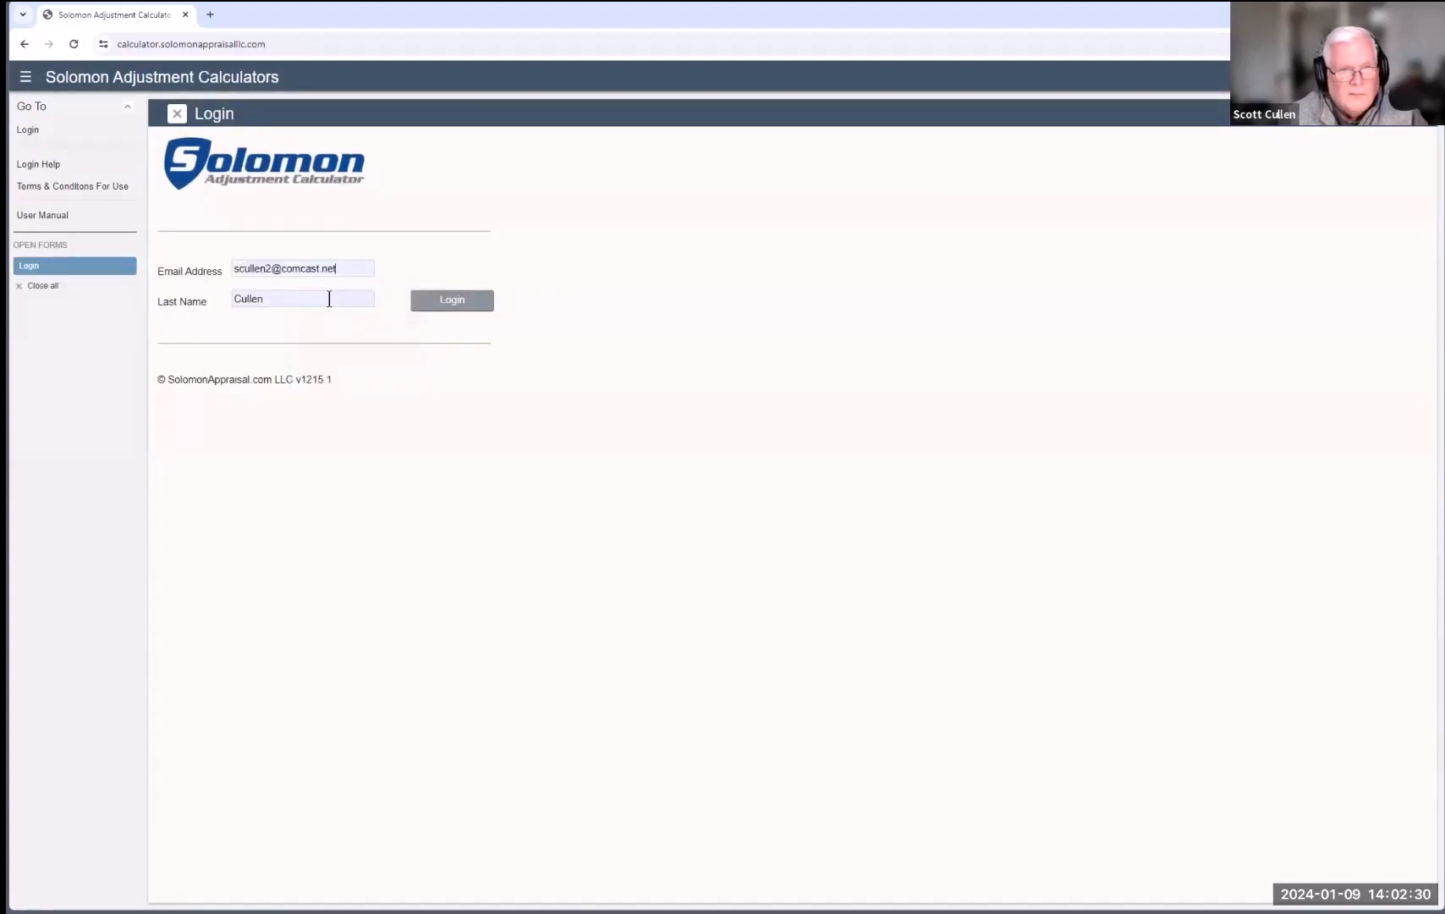
click(435, 305)
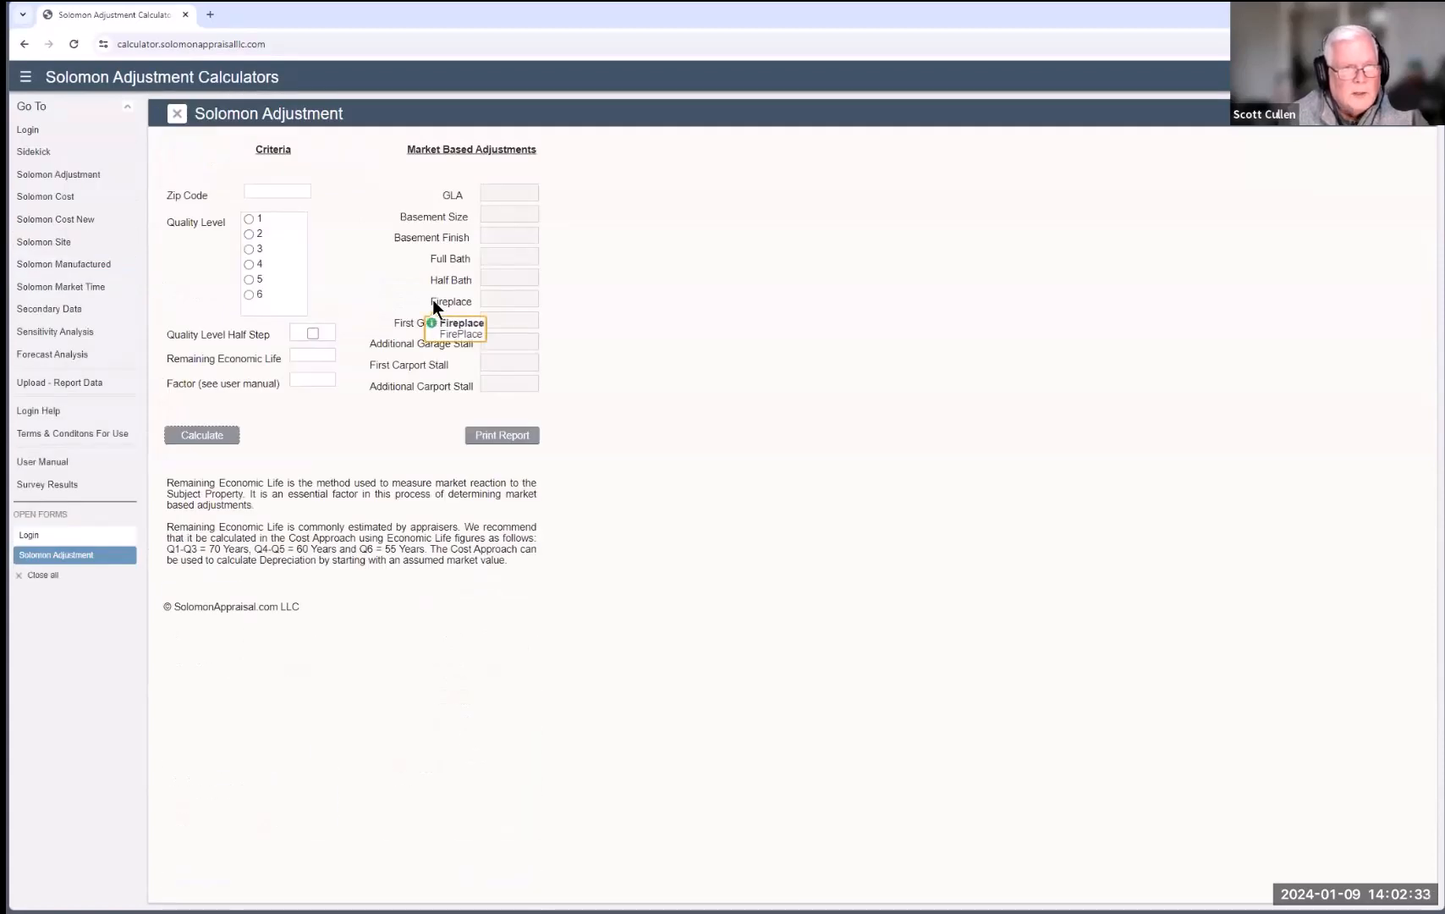
click(48, 357)
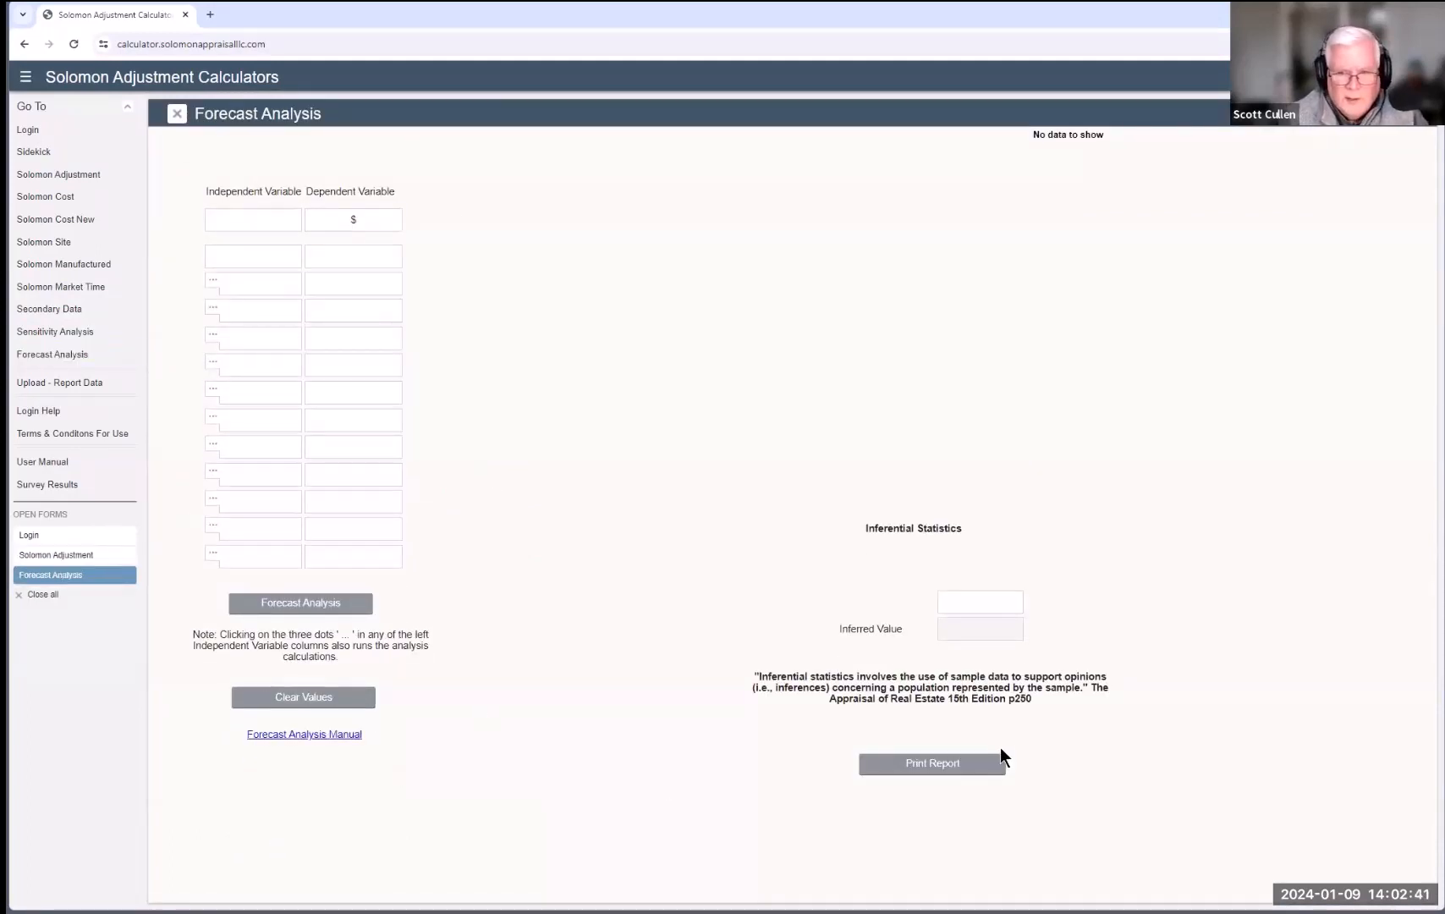
Step: Enter 29 as the subject value, then bring up the MLS land sales screenshot in Snagit
click(955, 596)
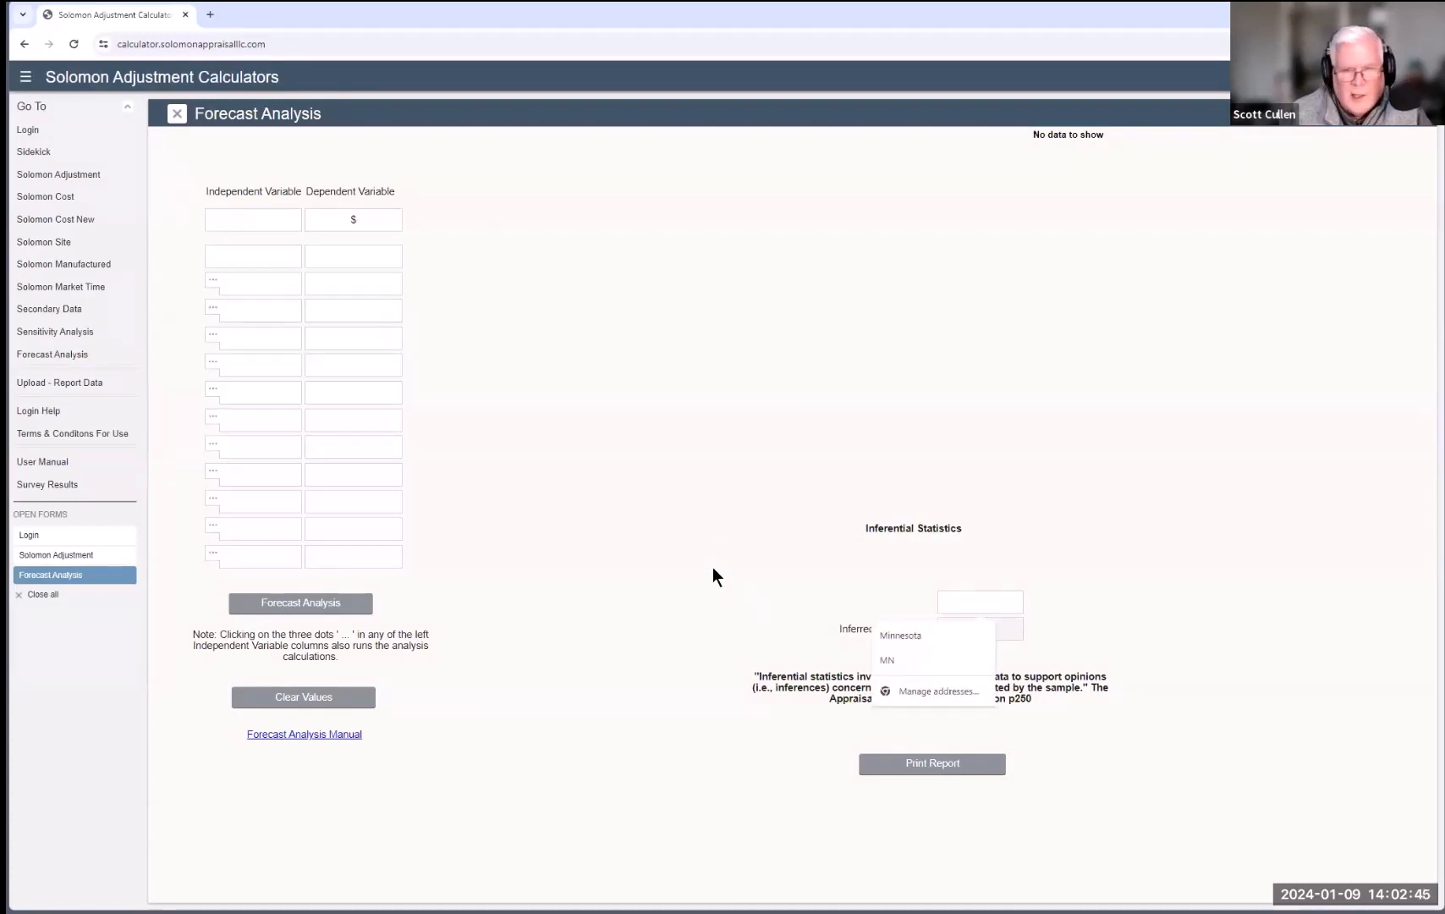
text(29)
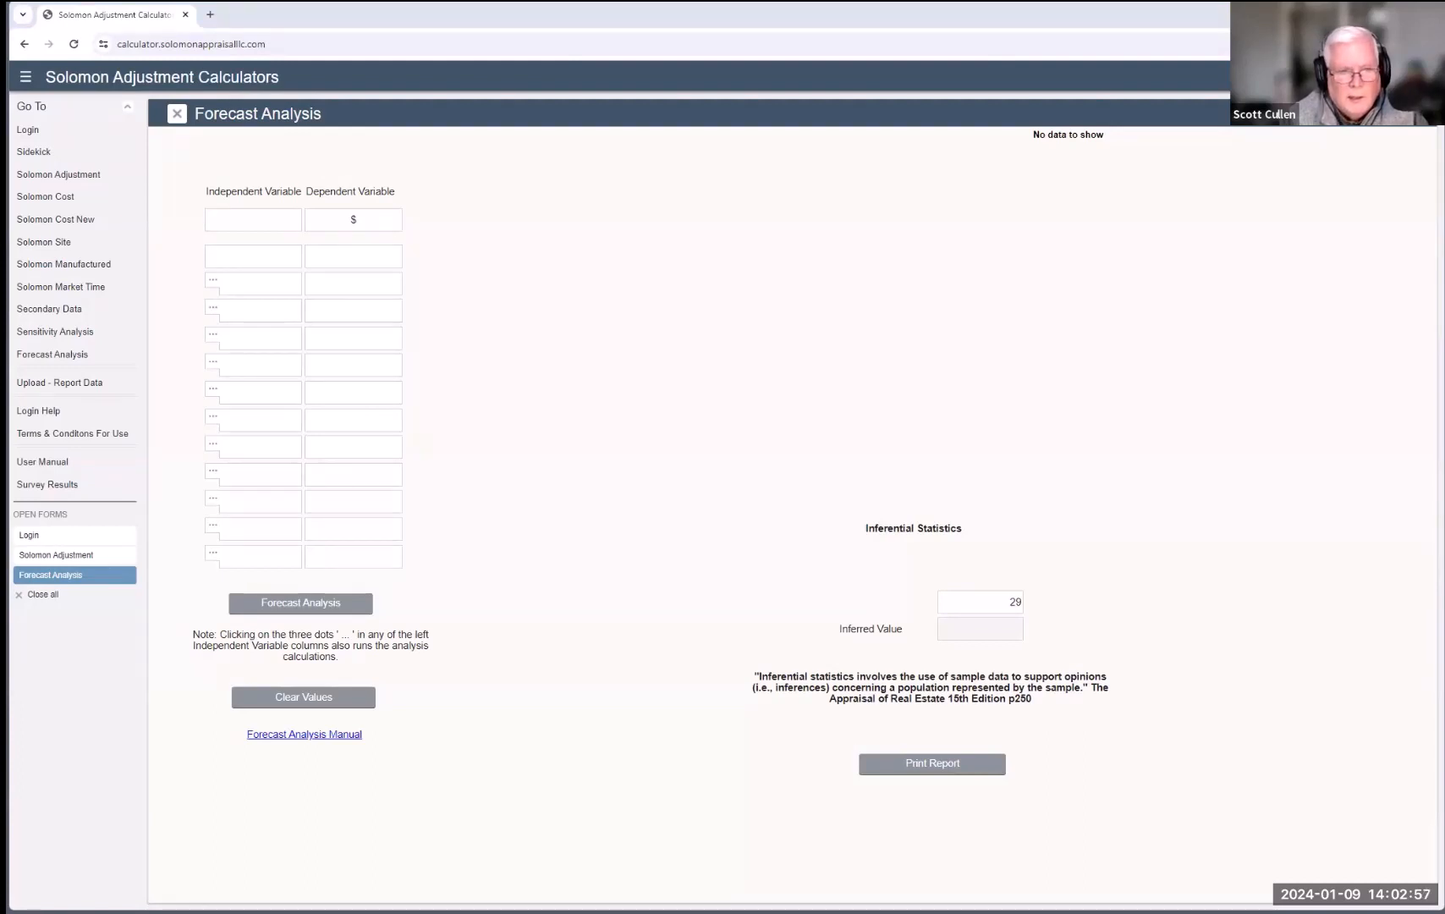
key(alt+Tab)
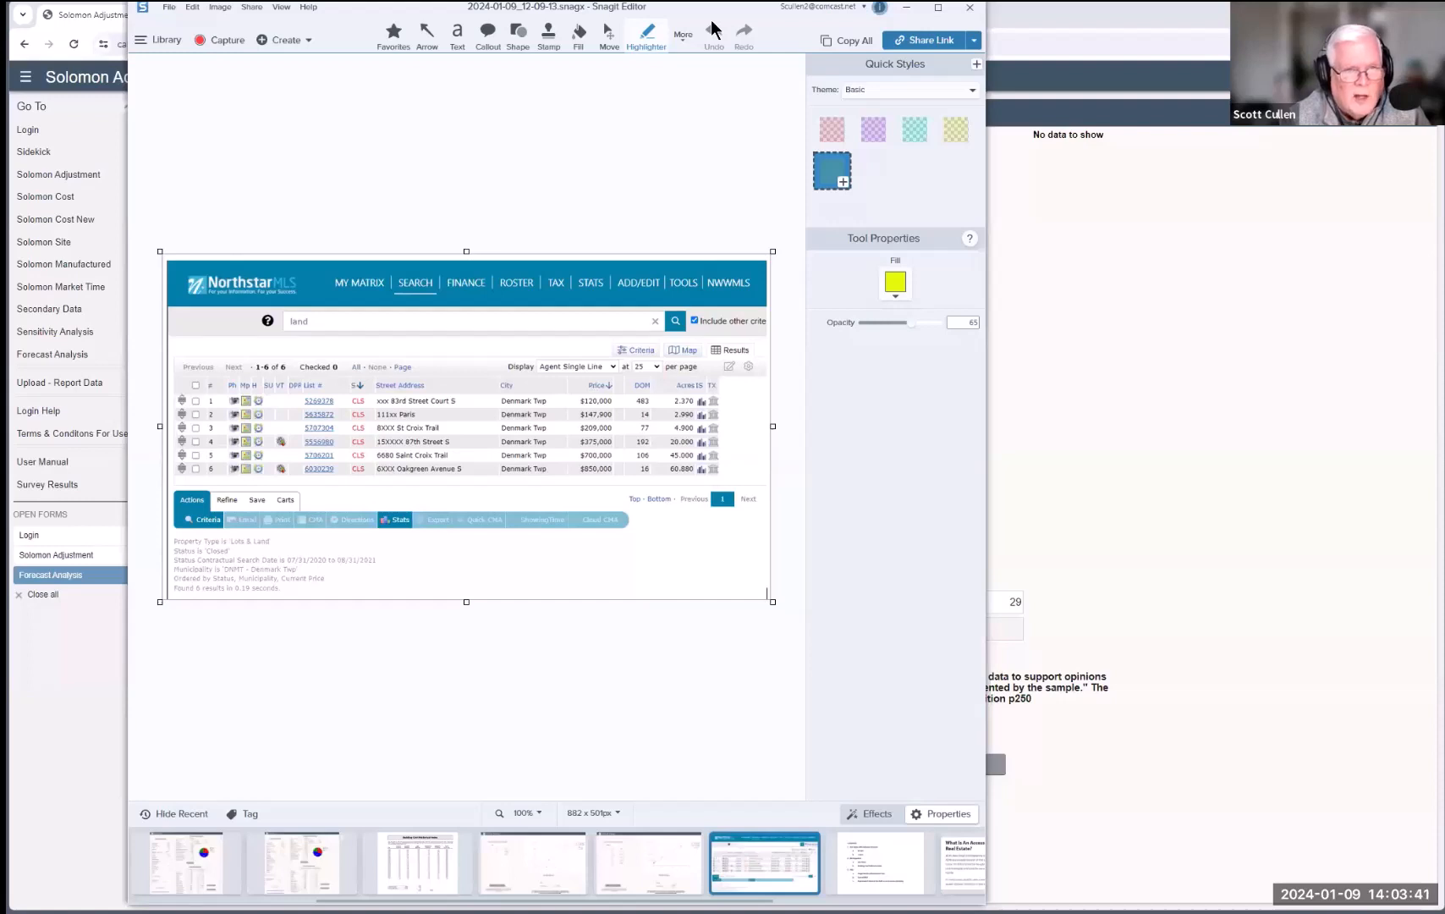
Step: Leave the Snagit screenshot and return to the Forecast Analysis form showing 29
key(alt+Tab)
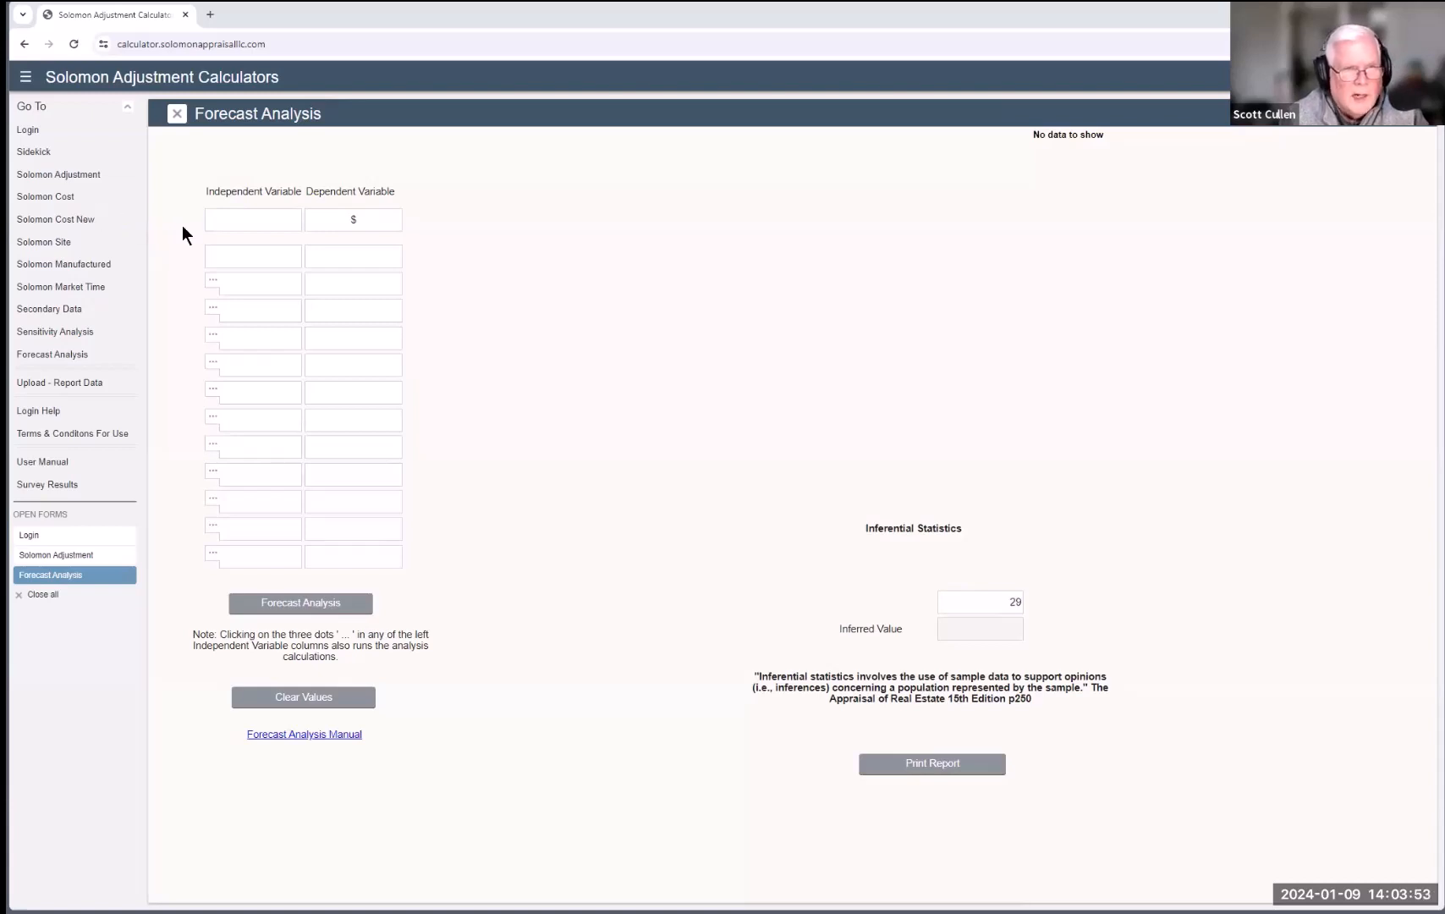
Step: Name the variable 'Acreage' and enter sales 2.37 acres at 120,000 and 2.99 at 147,900
click(217, 220)
text(A)
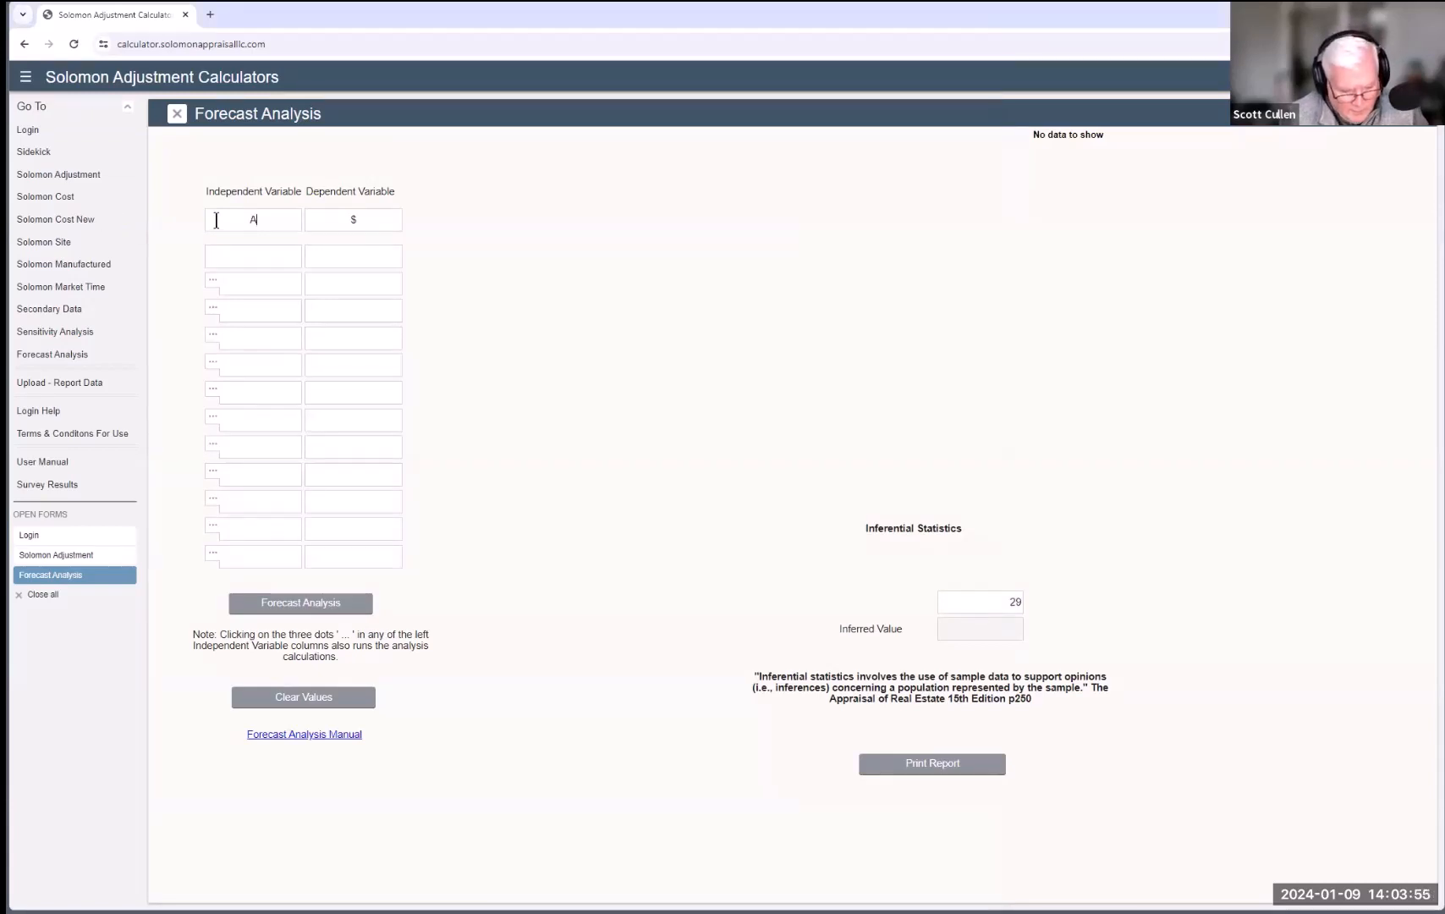
text(crea)
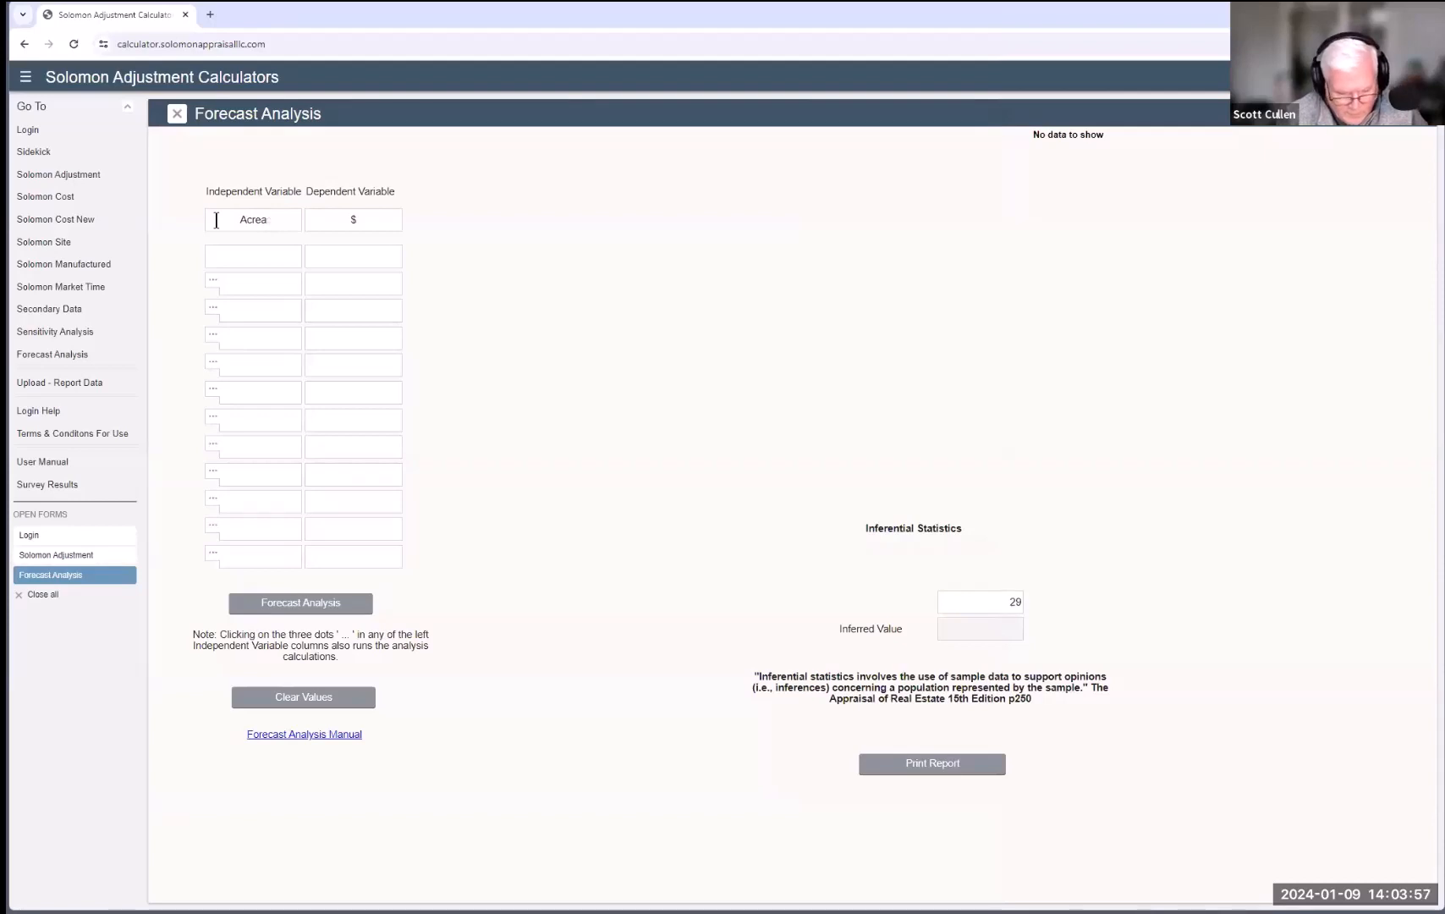
text(ge)
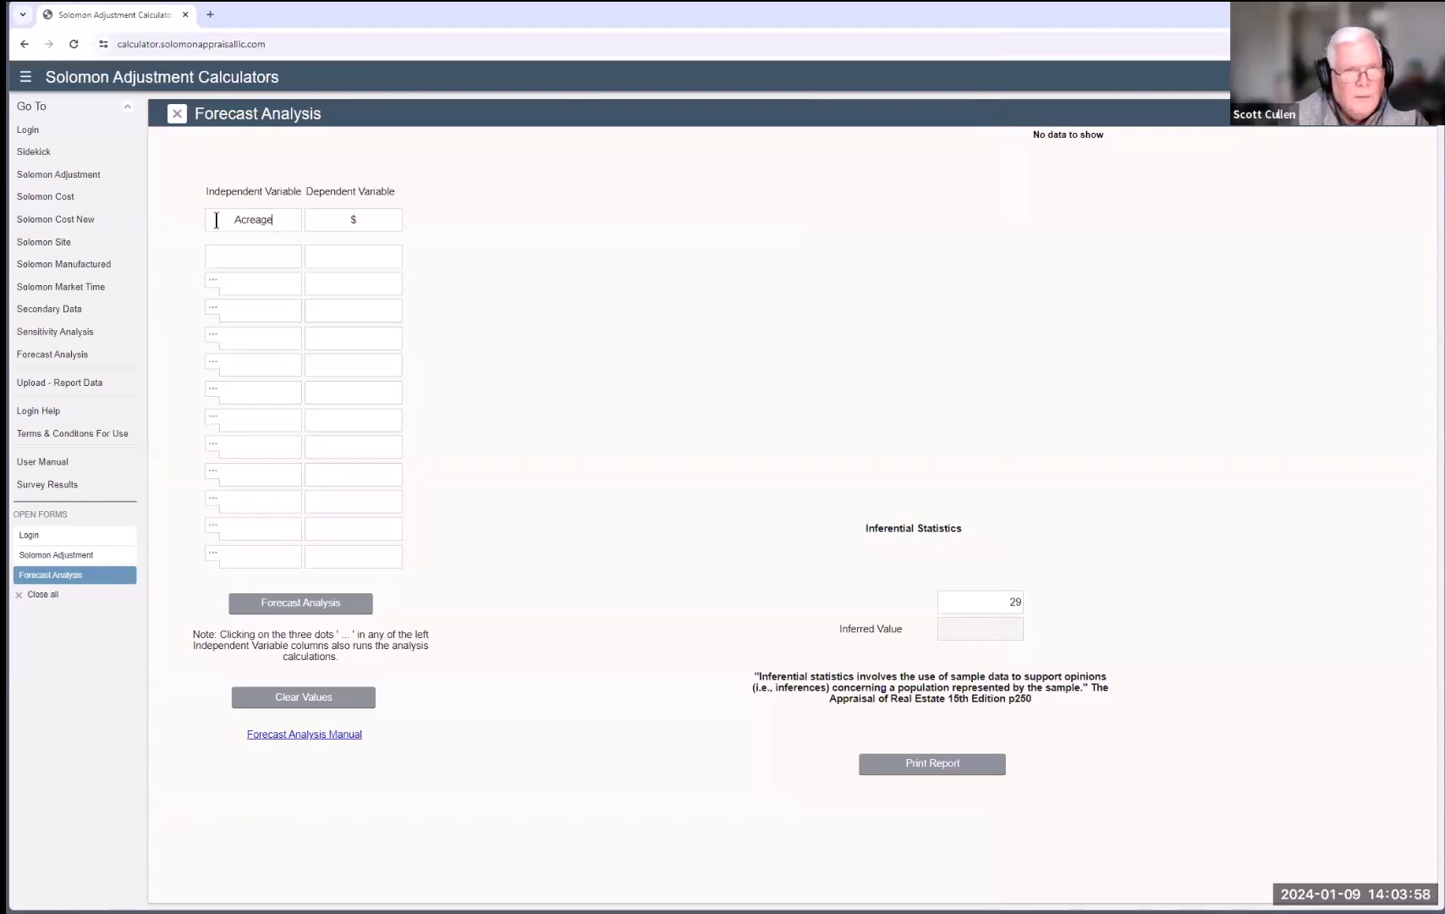
click(253, 259)
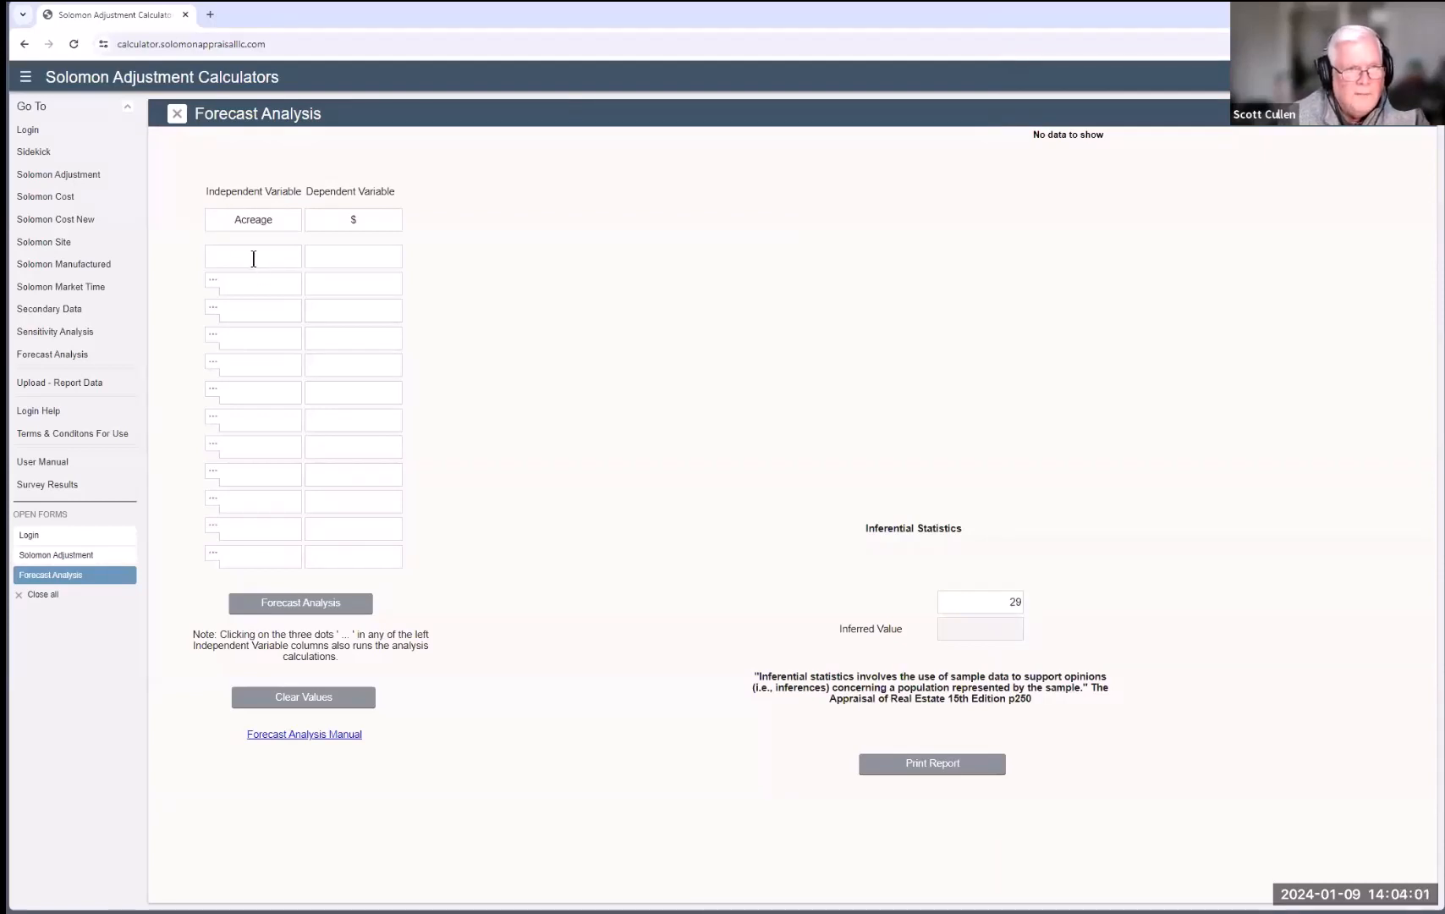
text(2)
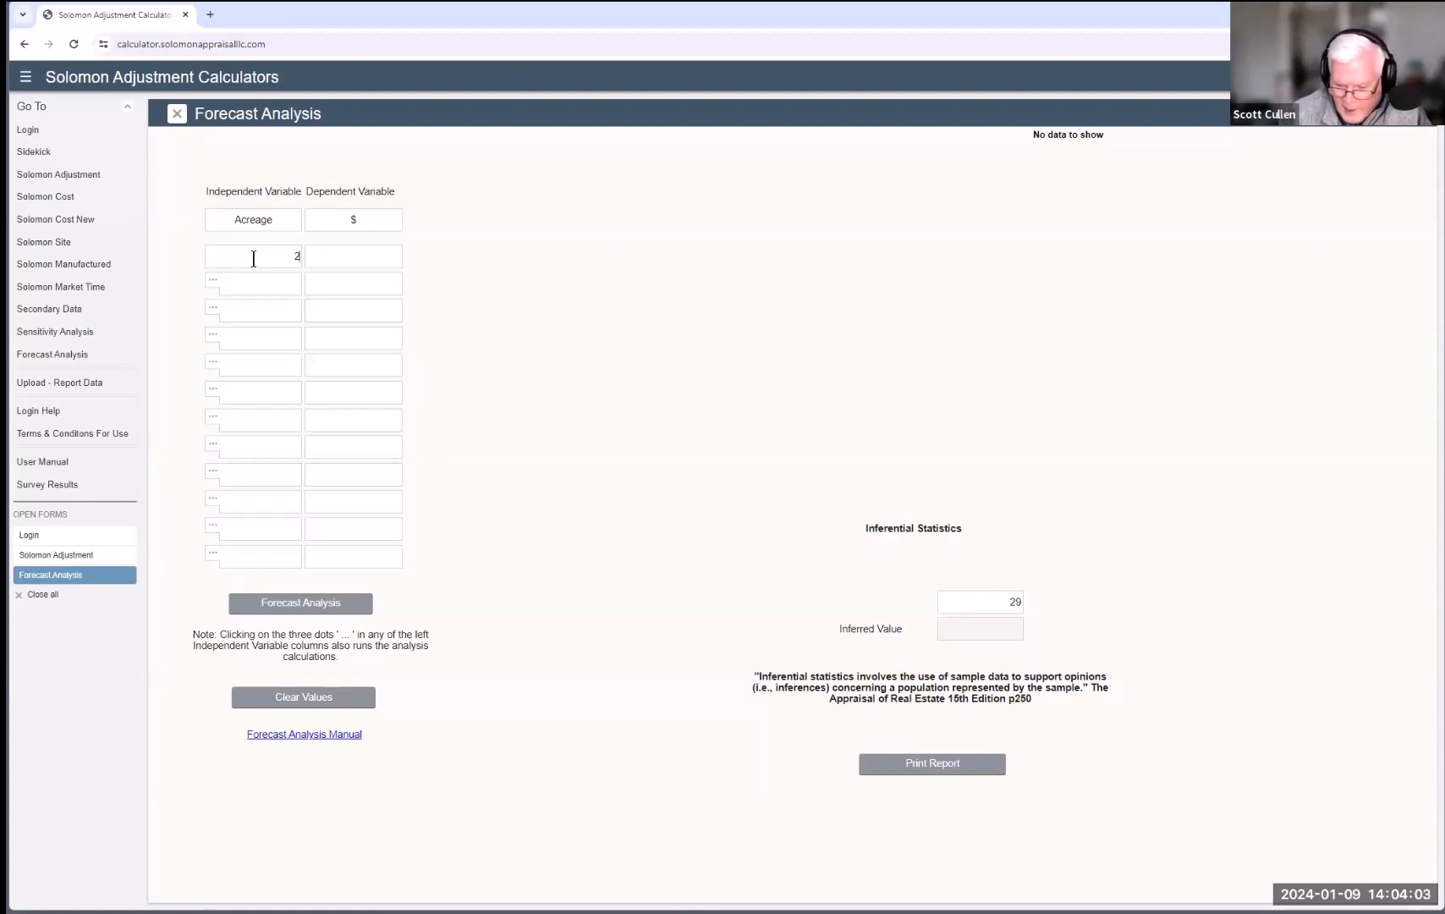
text(.37)
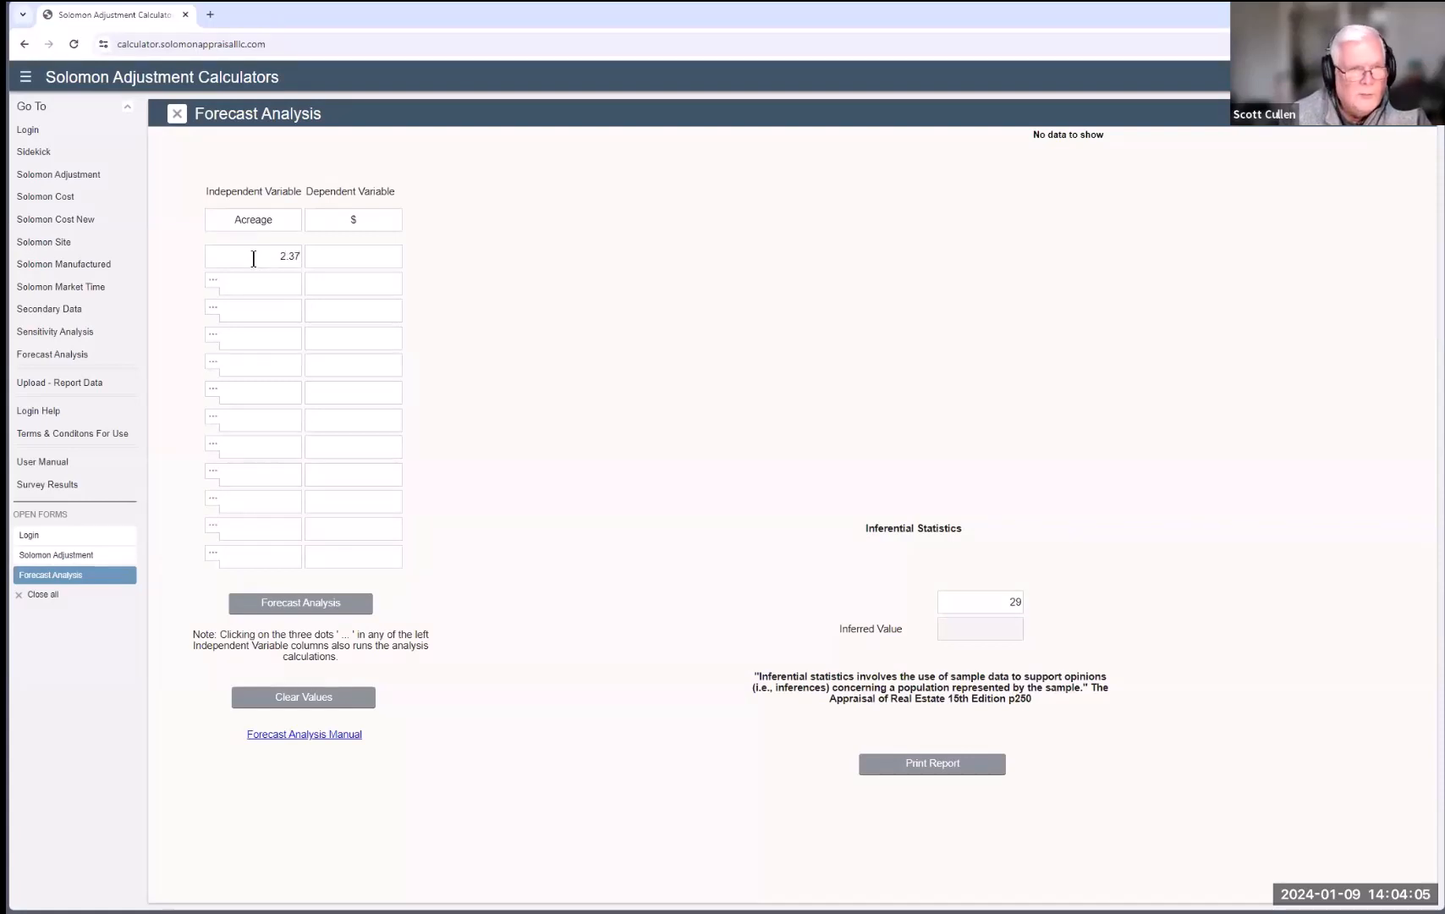
click(368, 251)
text(12,000)
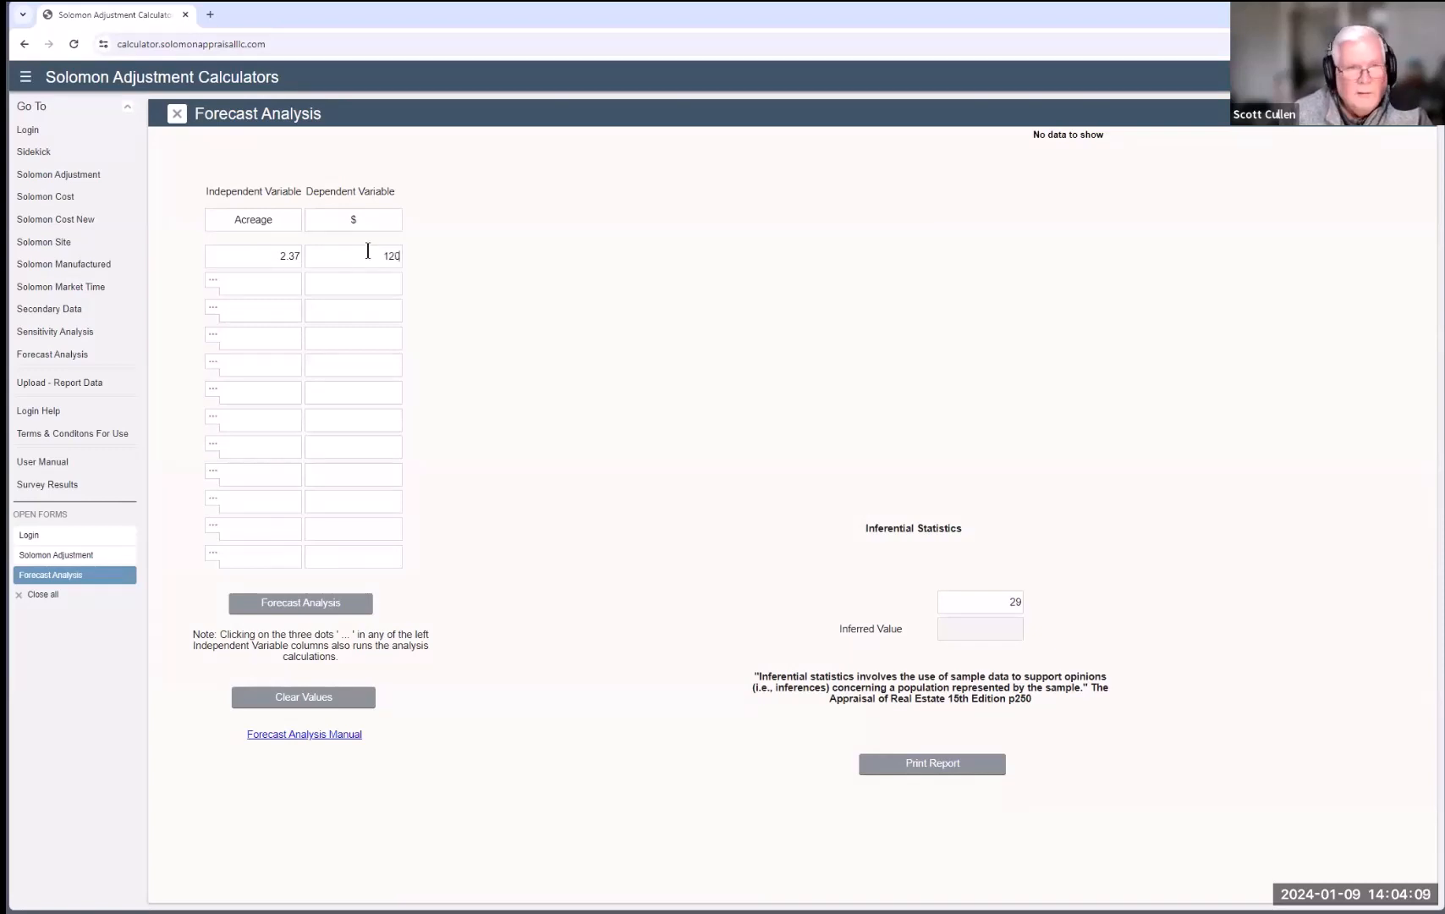
click(268, 281)
text(2.99)
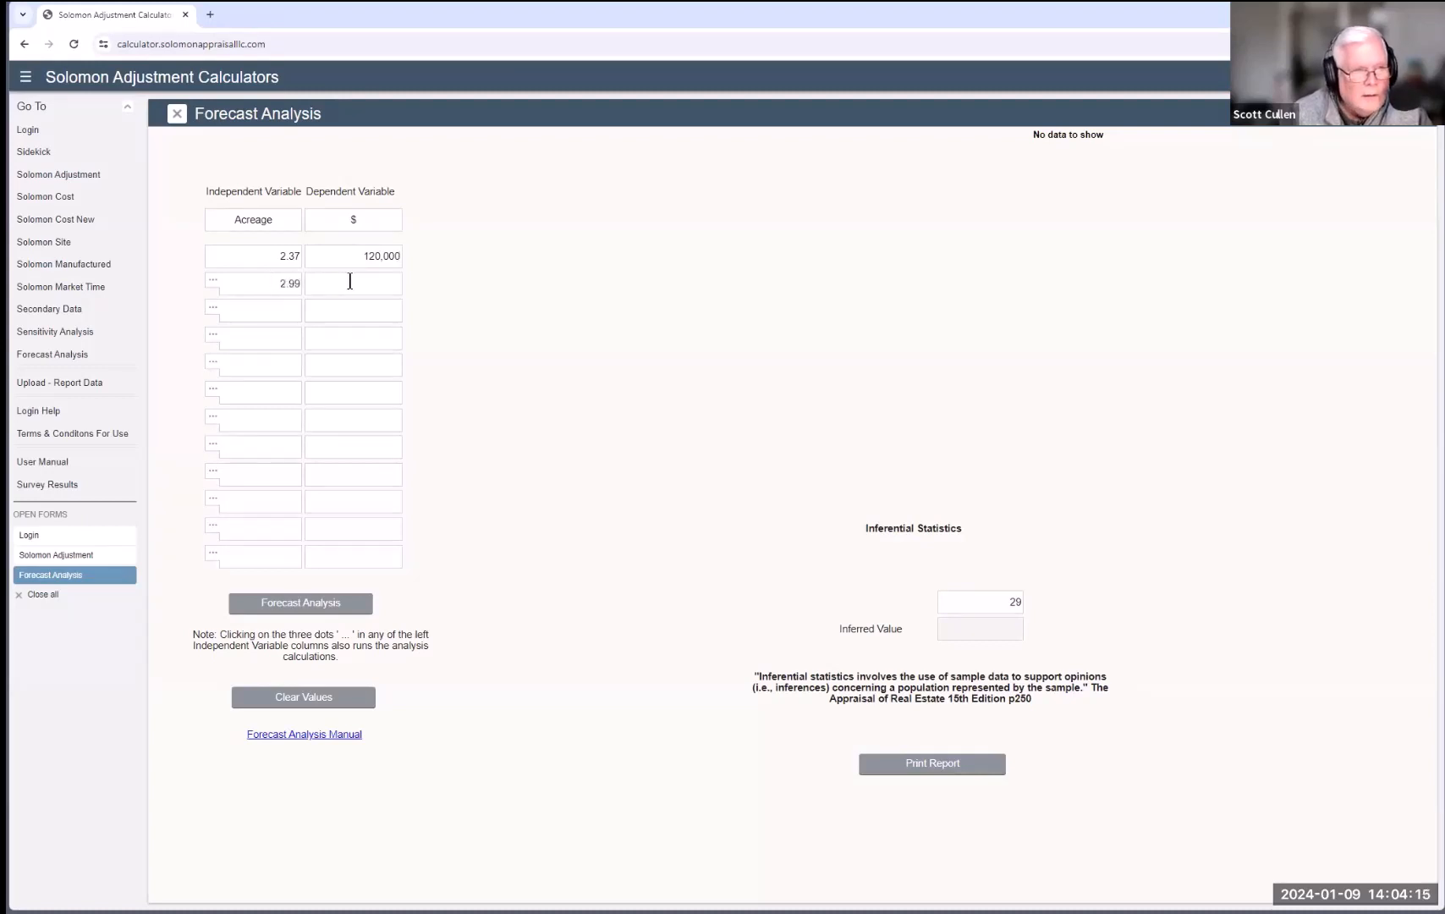
click(349, 281)
text(147)
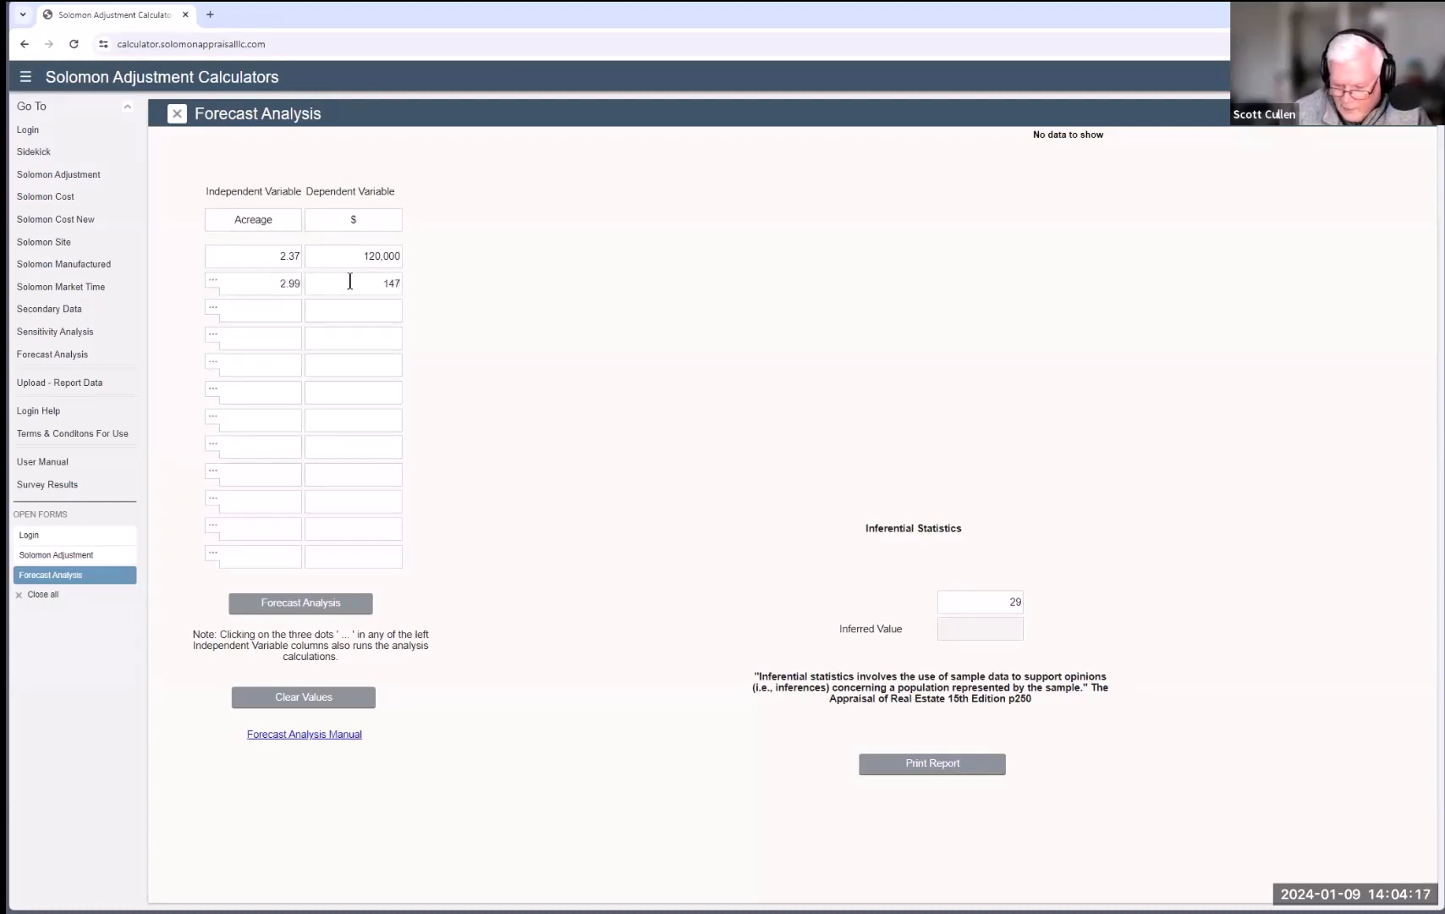
text(,900)
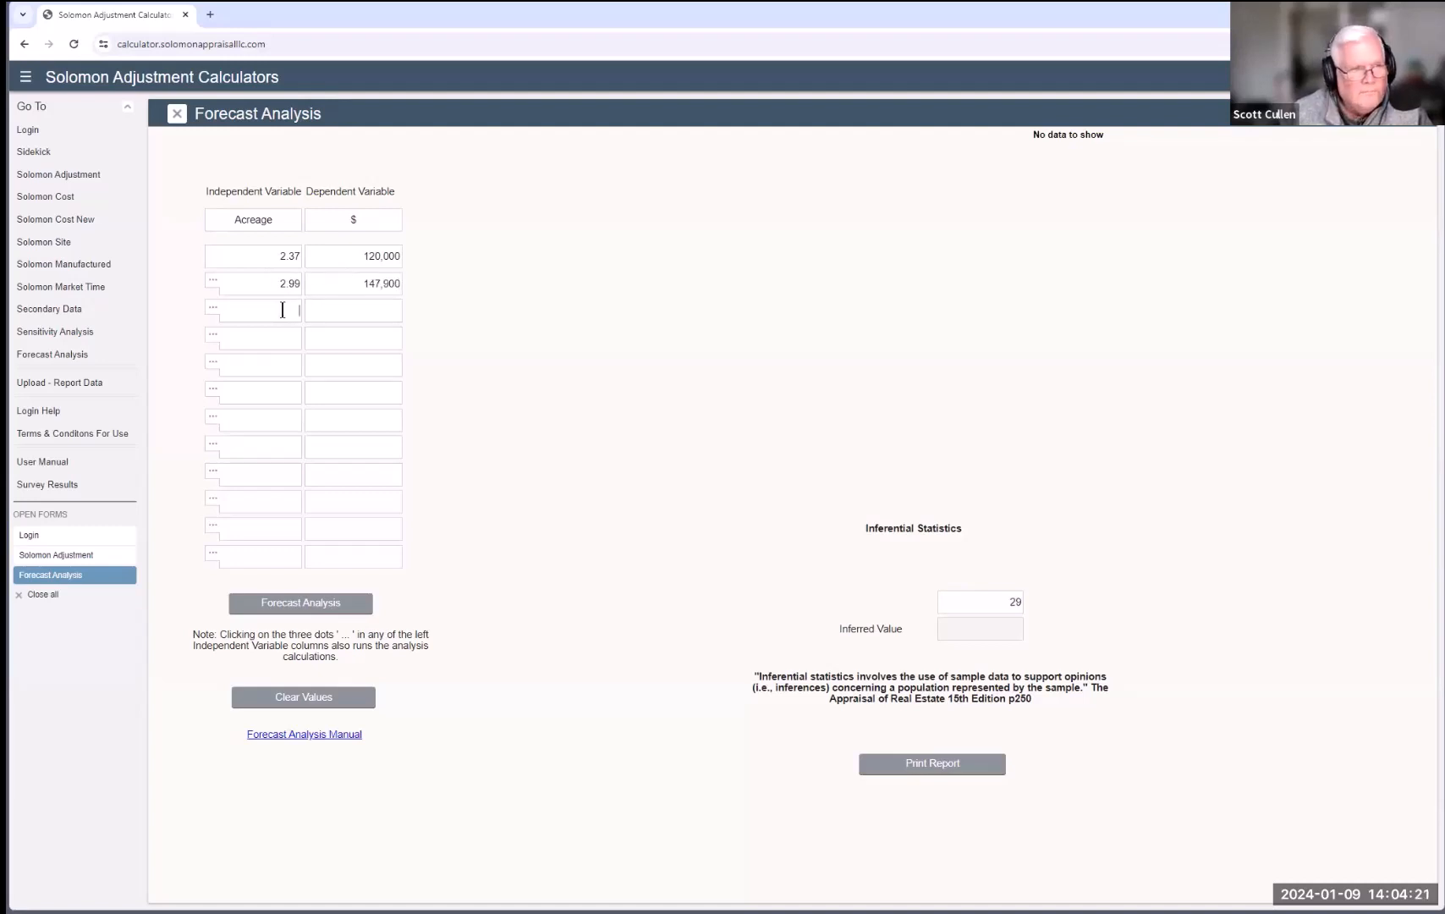
Step: Add sales 4.9 at 209,000, 20 at 375,000, 45 at 700,000 and 60.88 at 850,000
click(283, 309)
text(4.9)
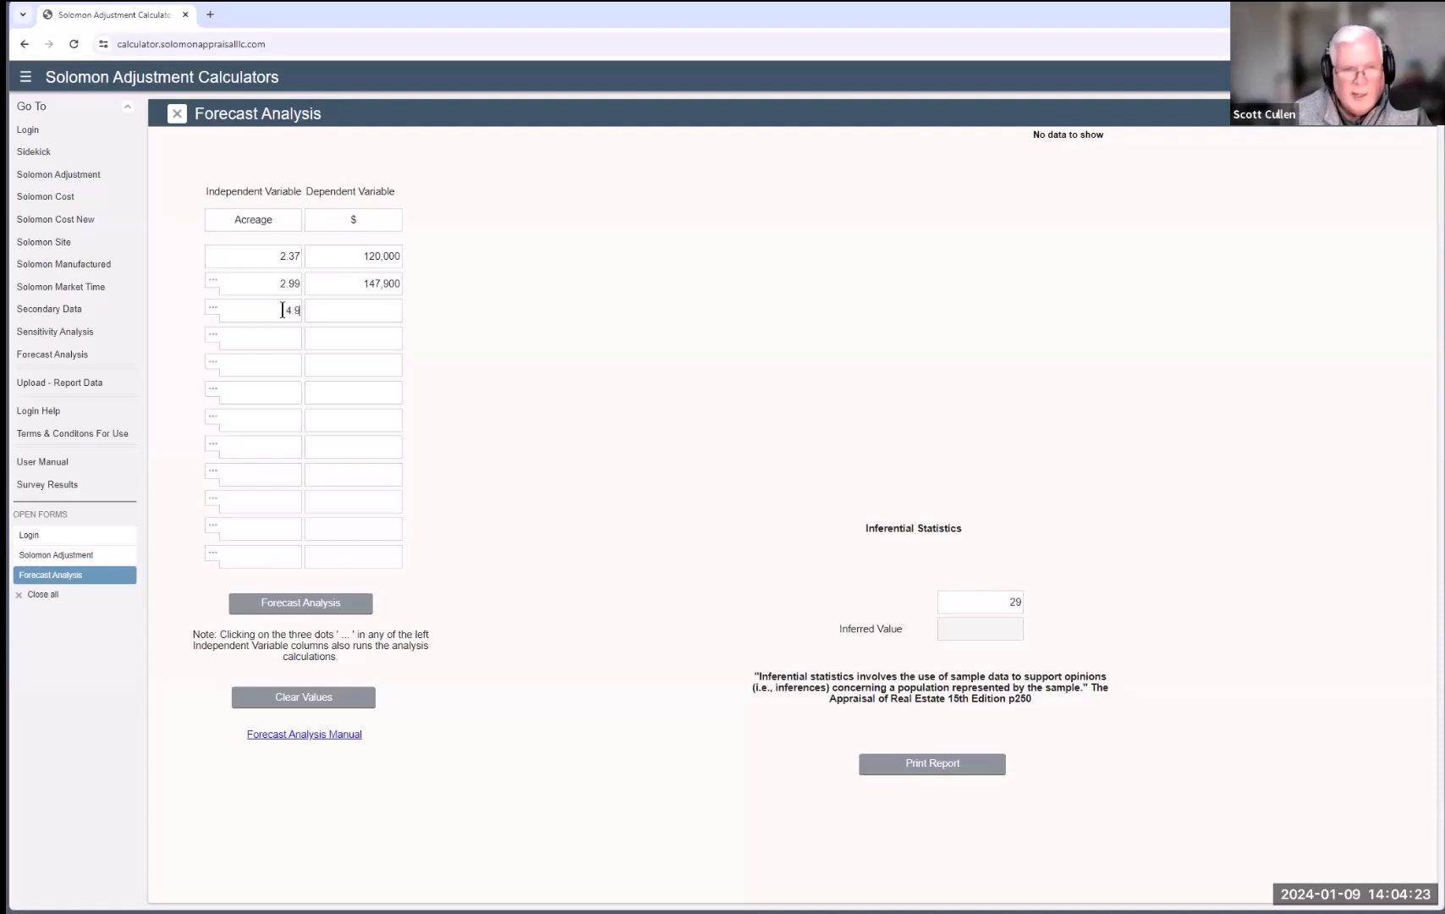
click(349, 307)
text(2090000)
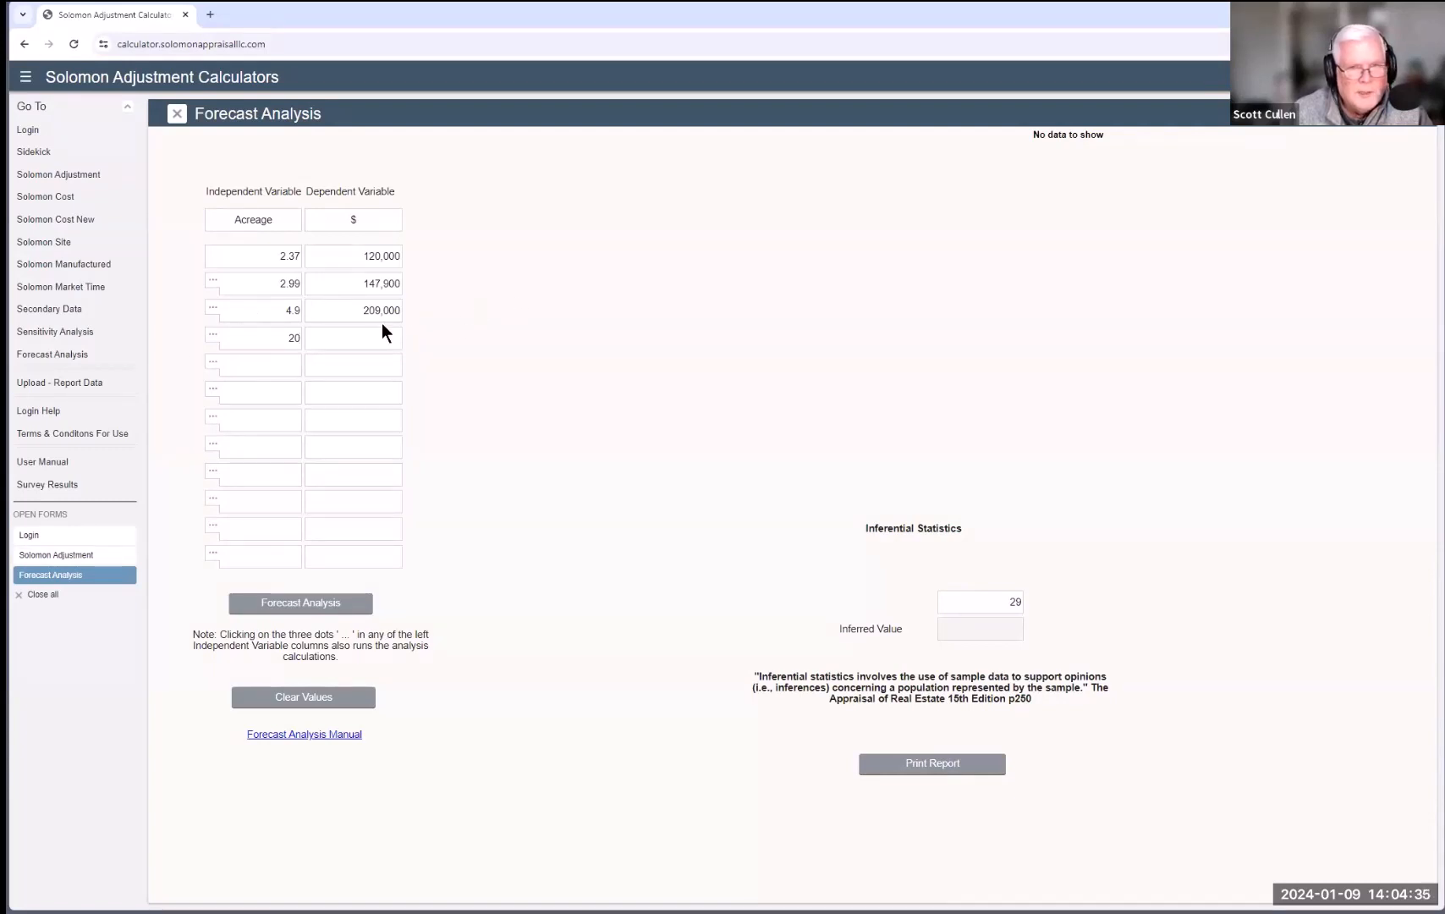
text(37)
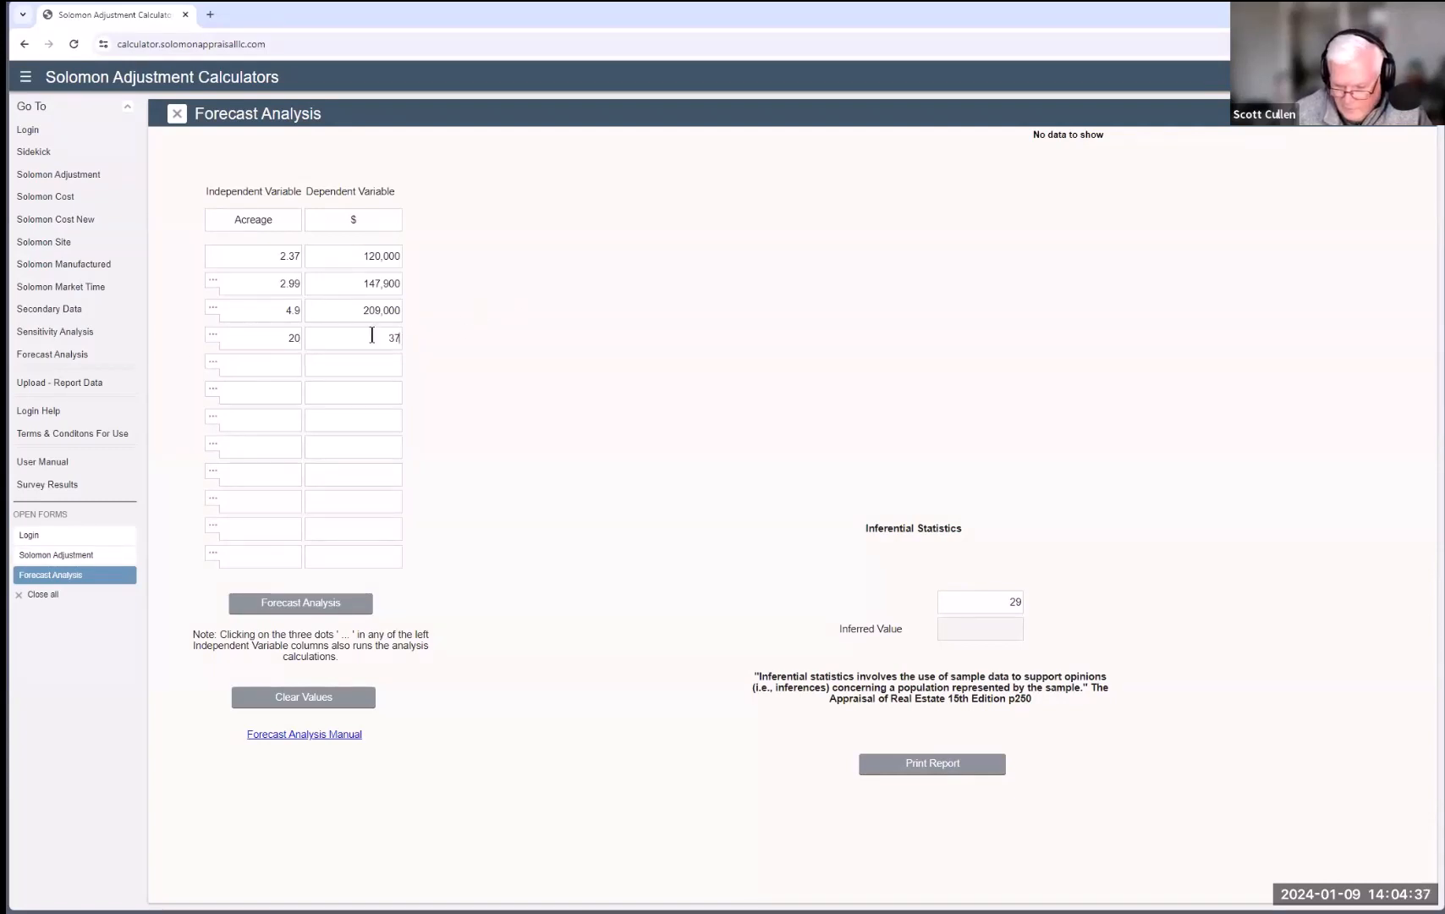
text(.5000)
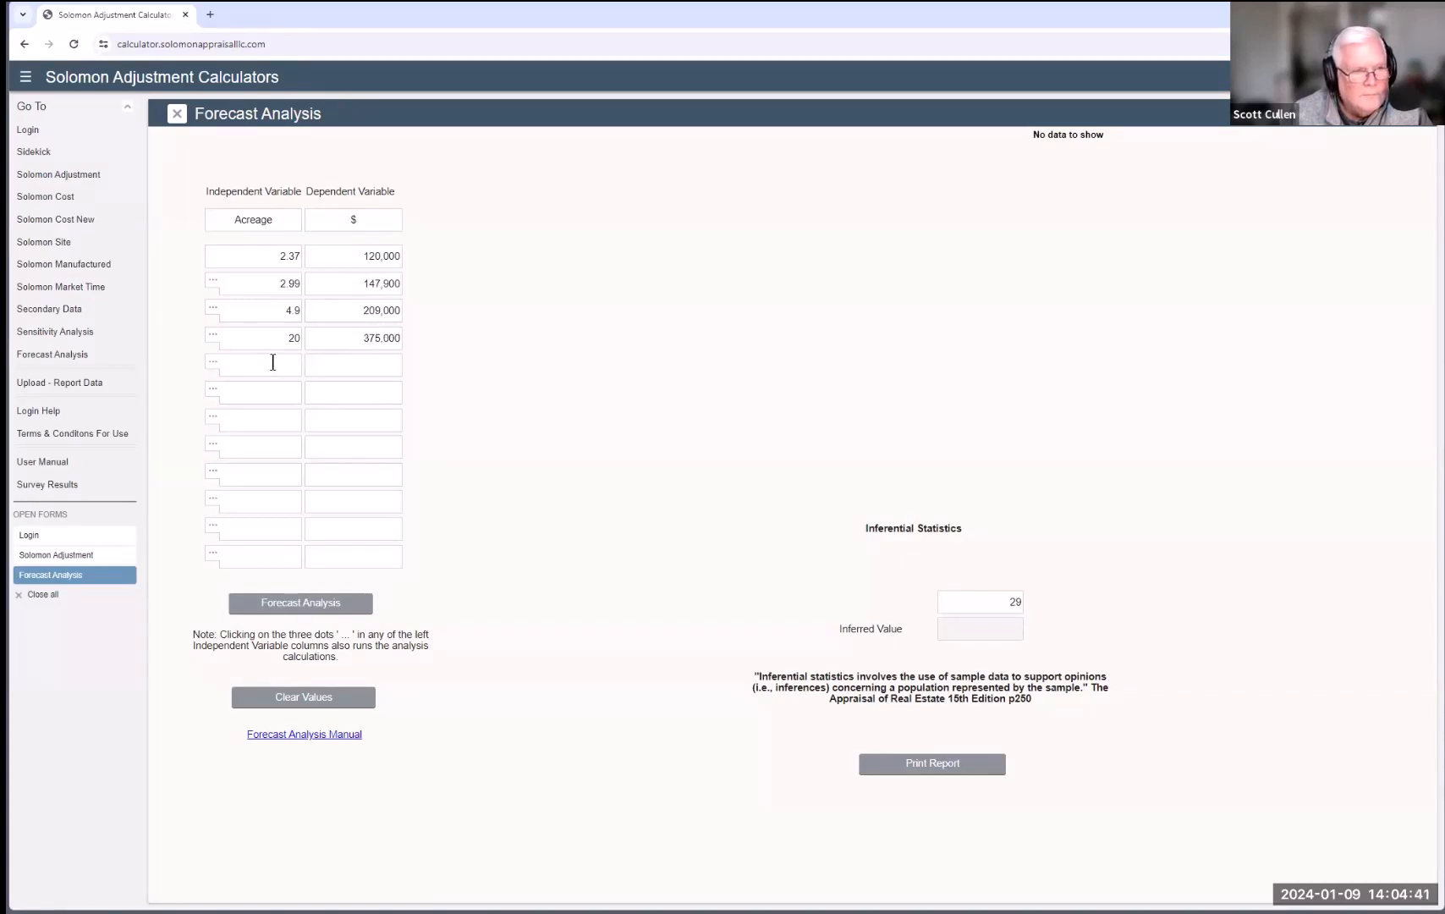
text(45)
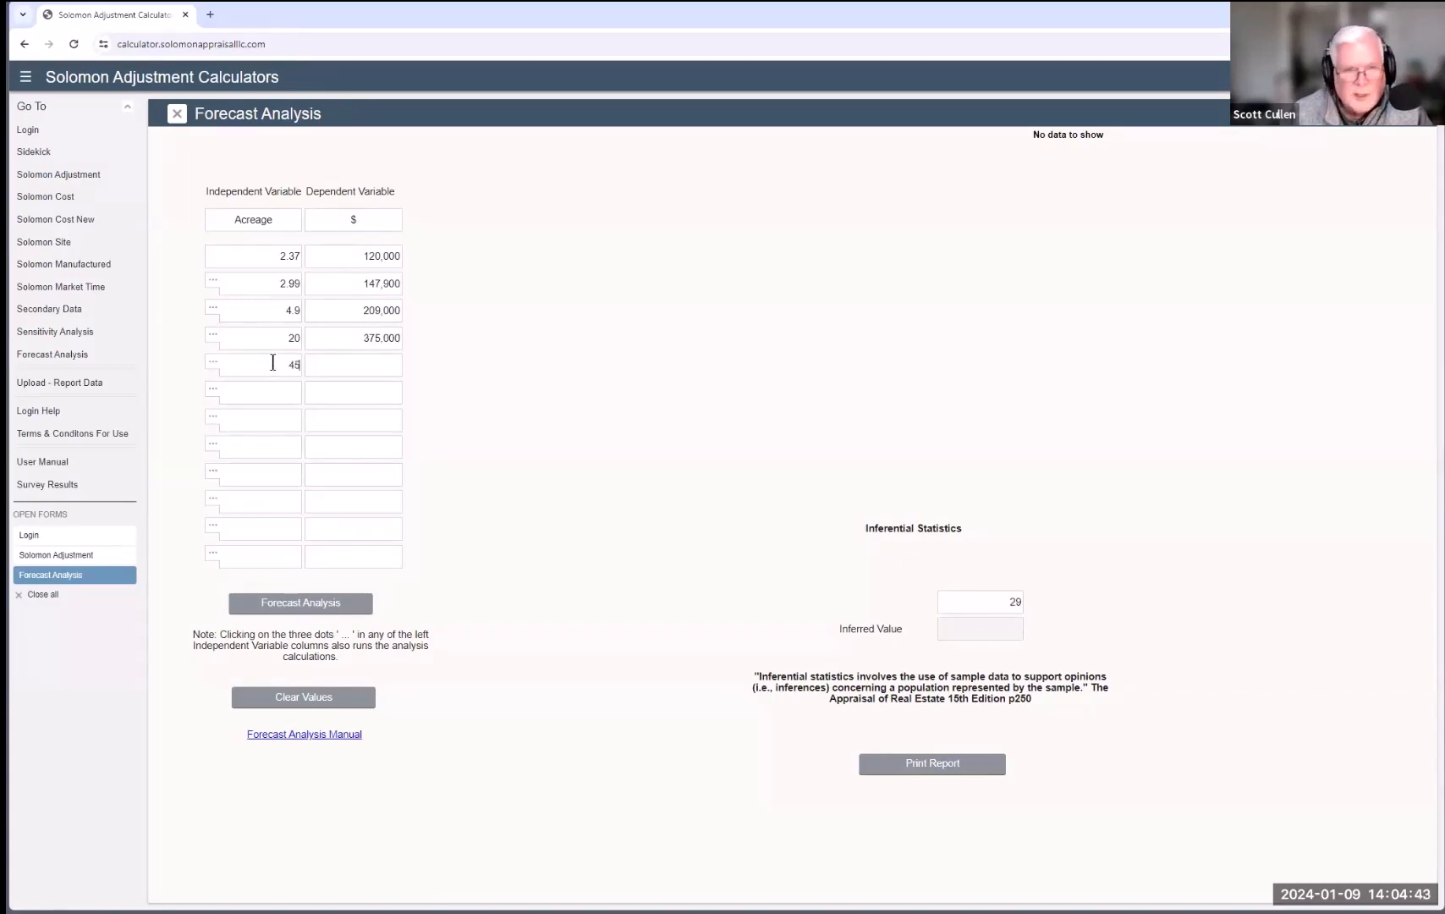
click(380, 373)
text(70)
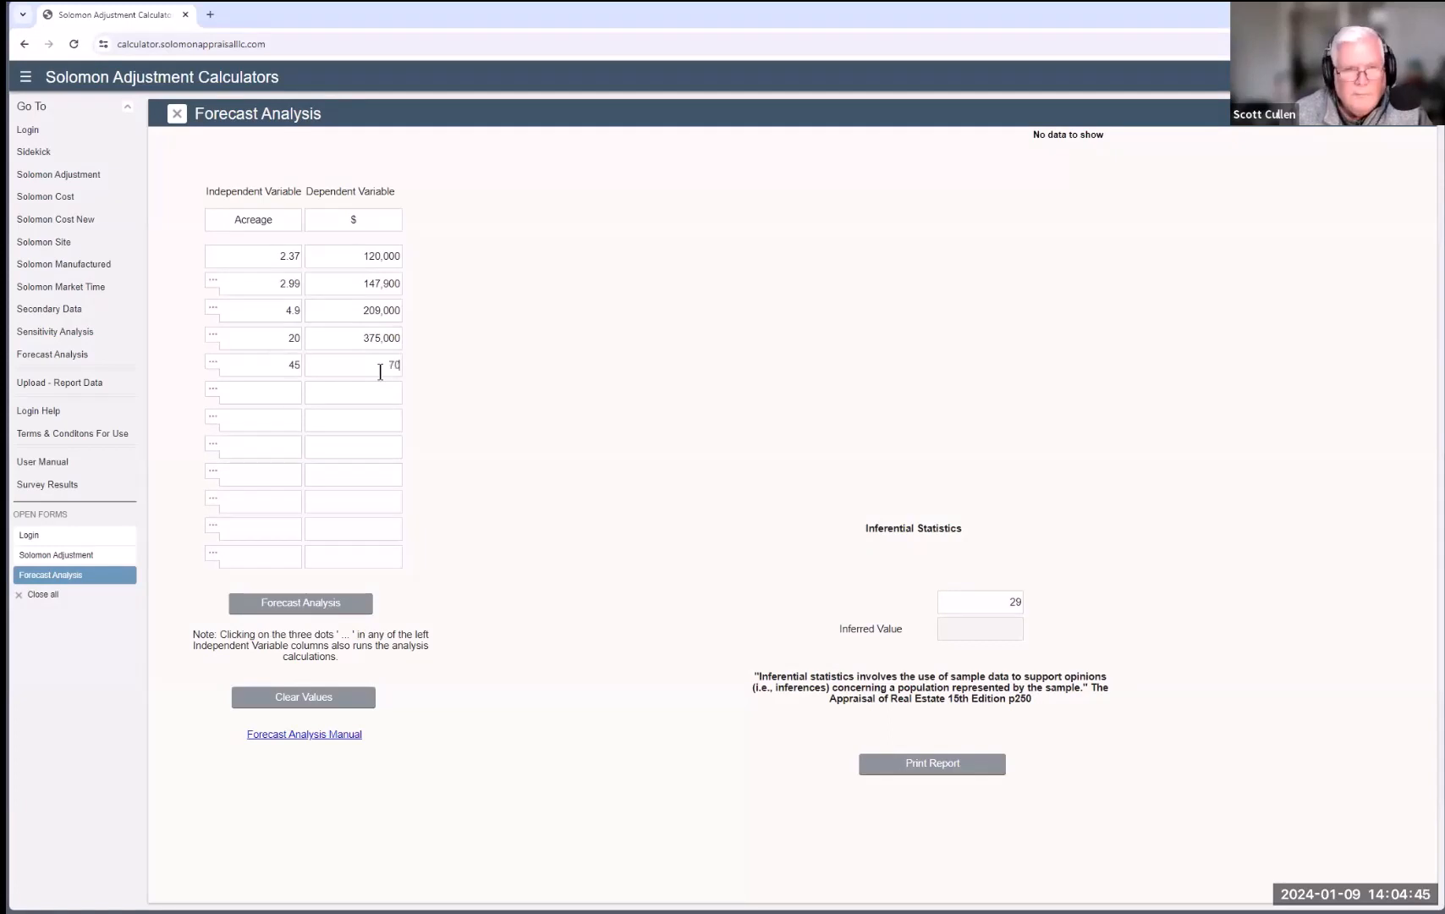
text(000)
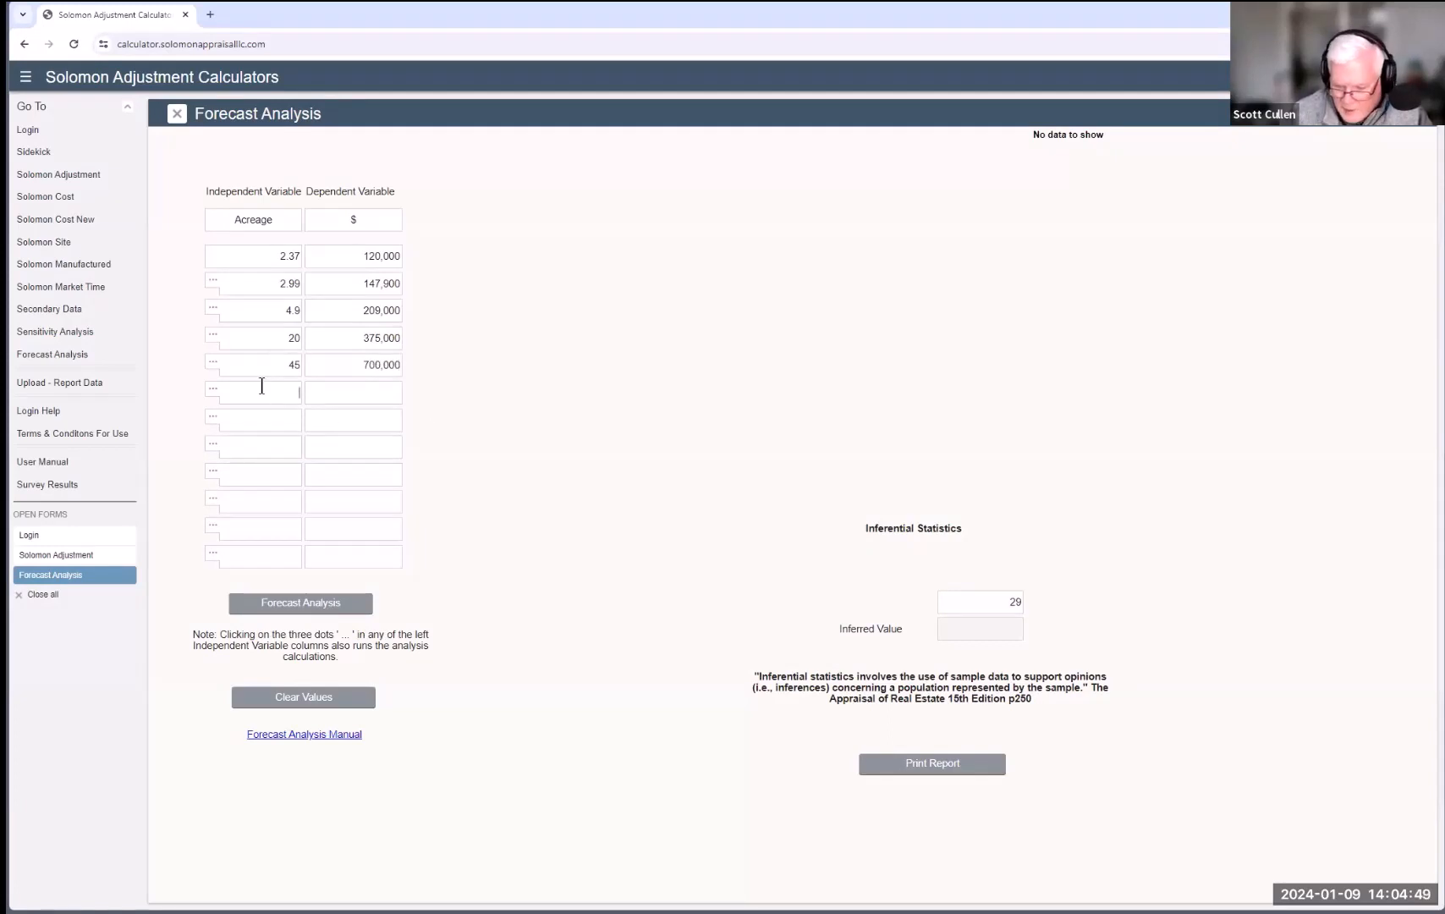
text(08)
text(0.88)
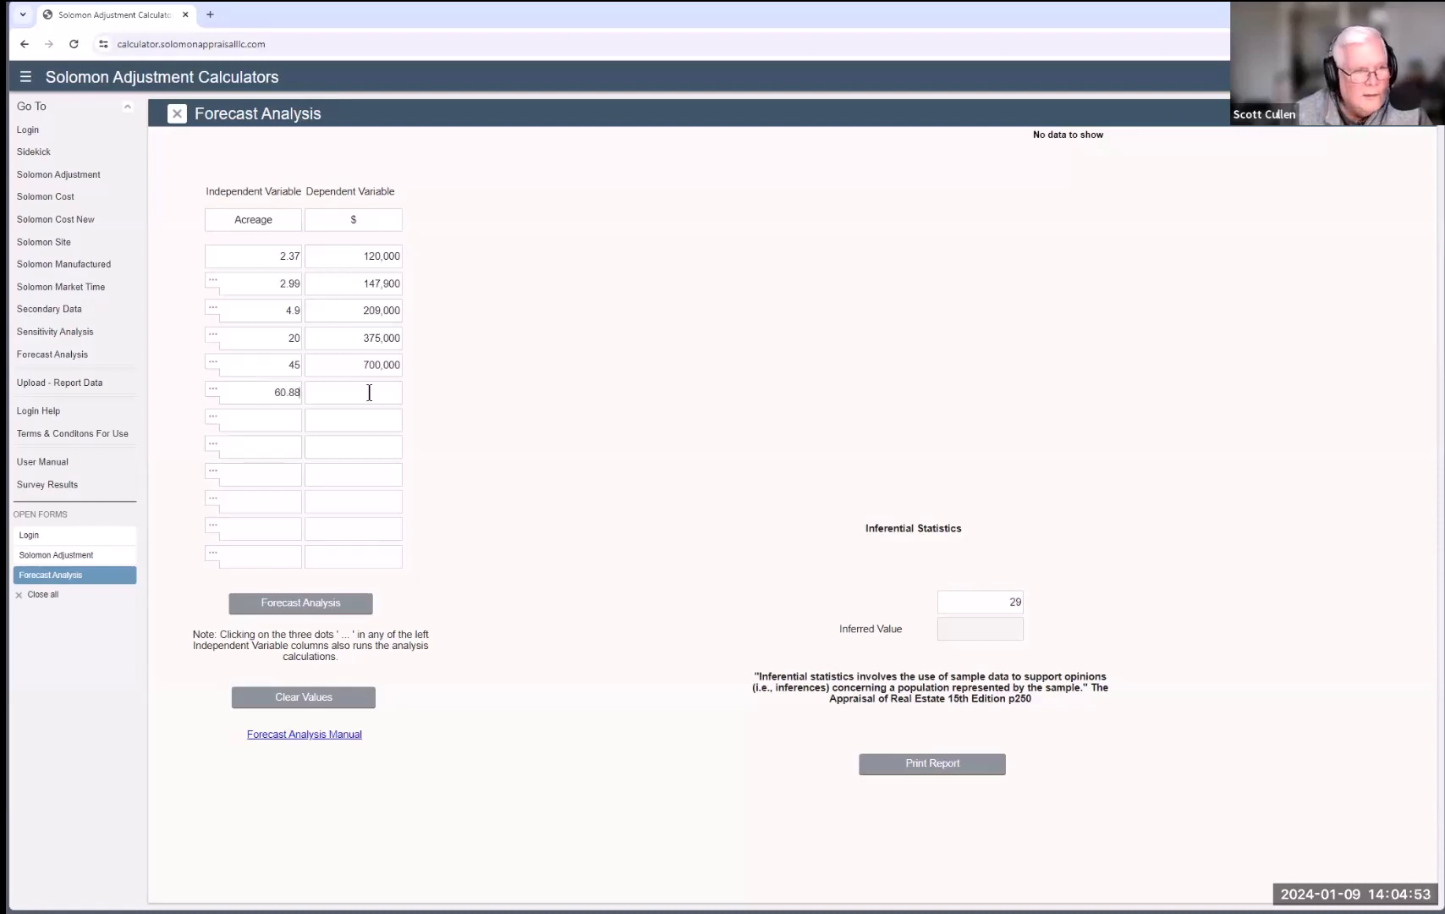
click(369, 392)
text(850)
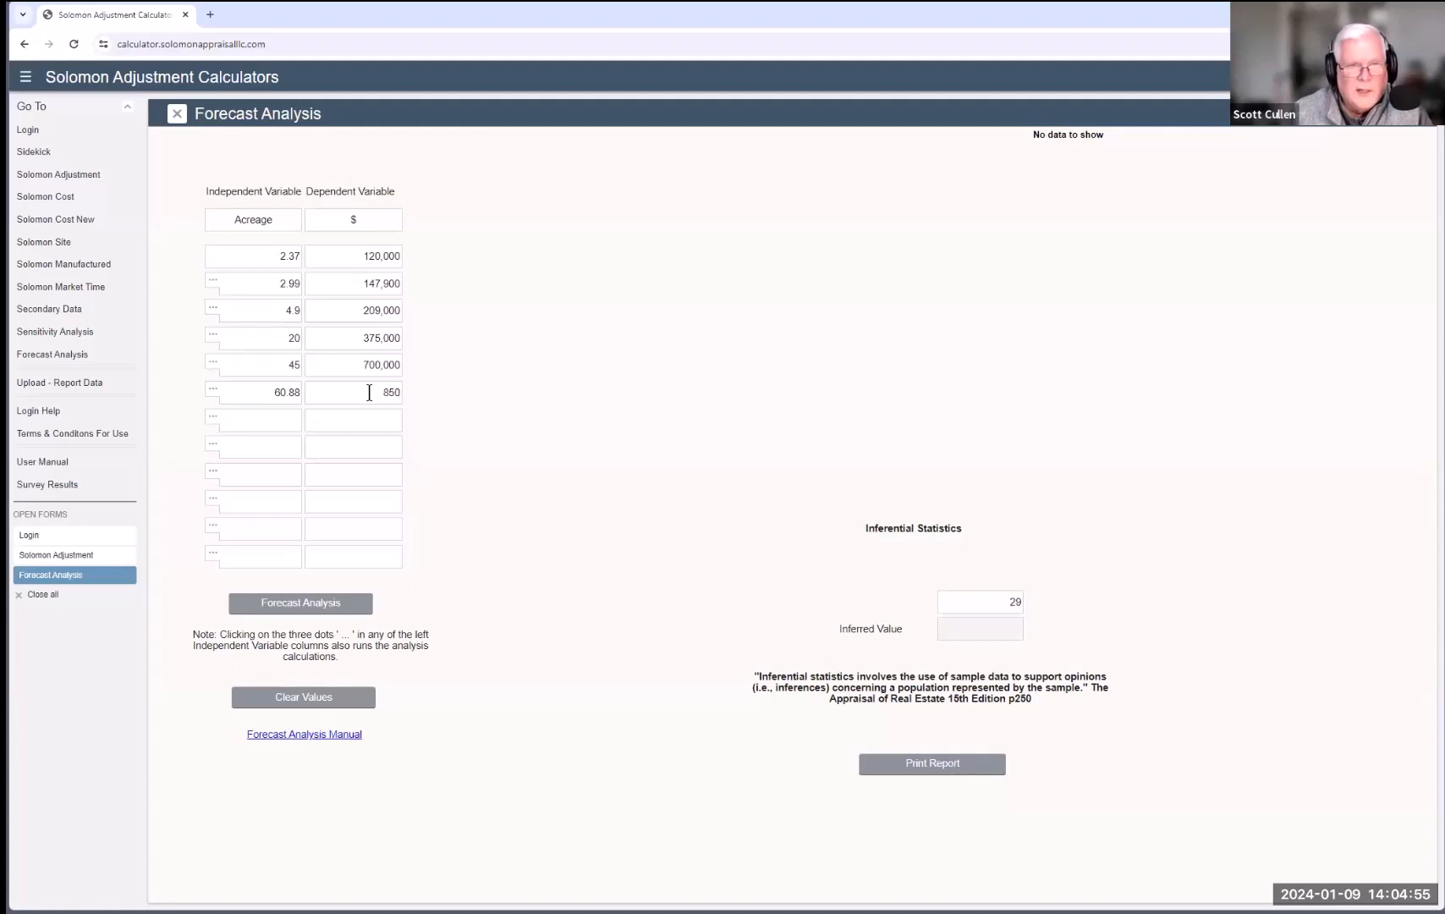
text(,000)
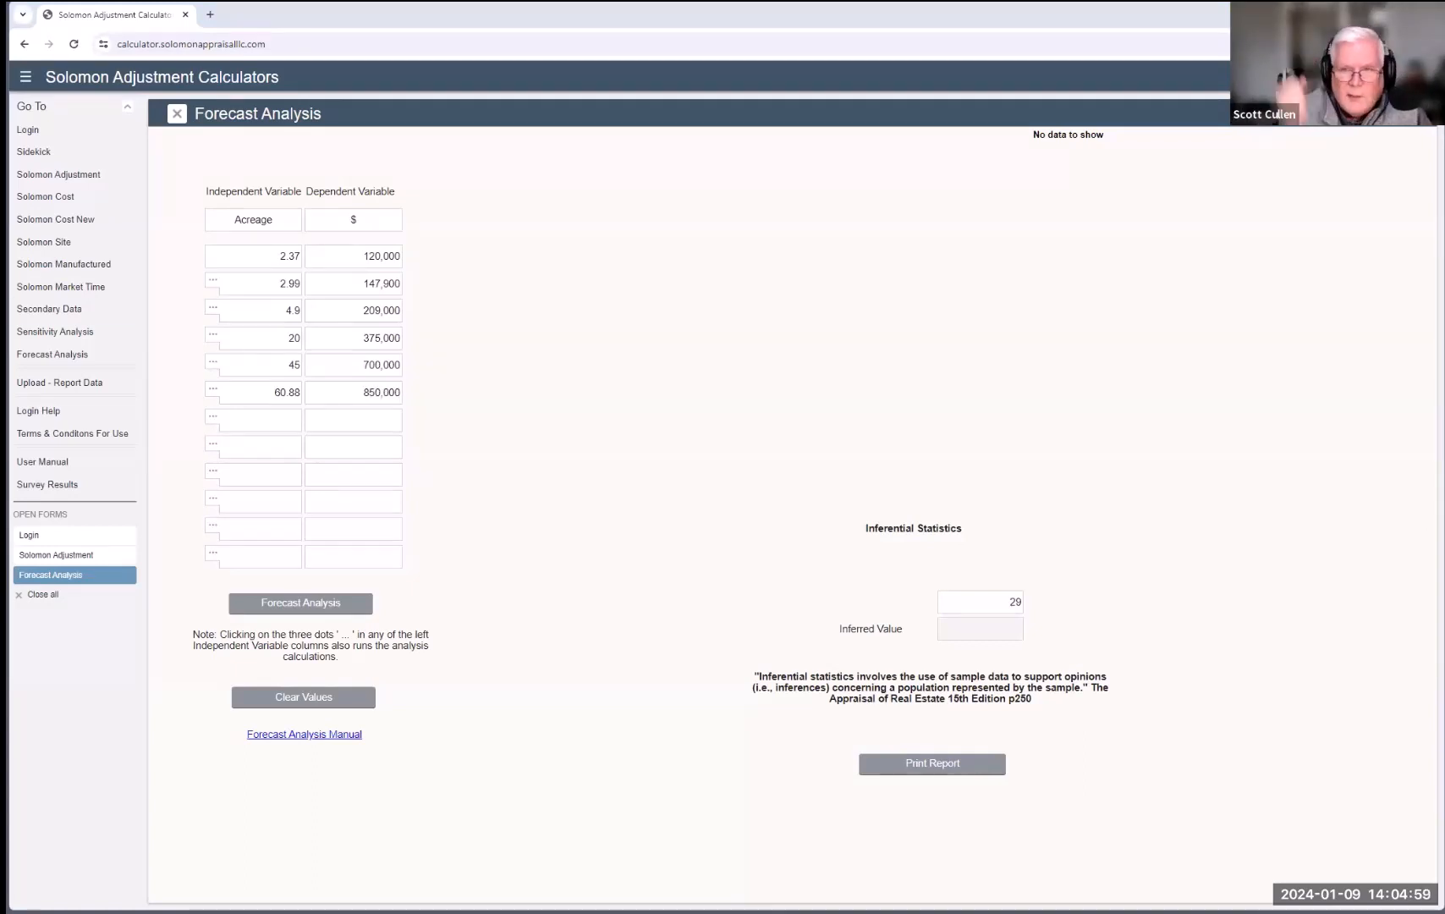
key(alt+Tab)
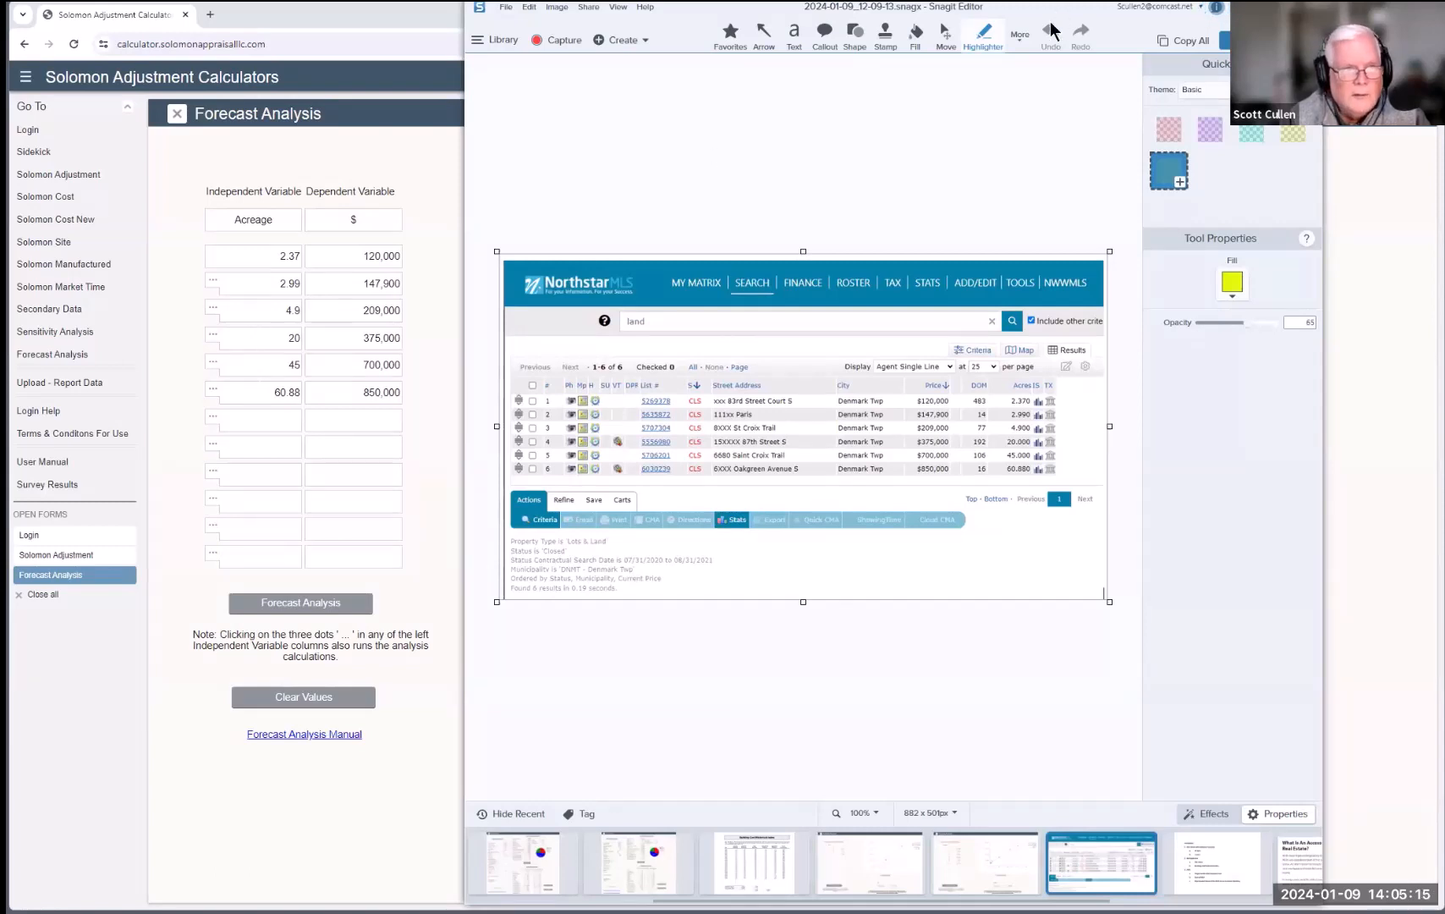
Step: Minimize Snagit Editor so the Forecast Analysis form is fully visible
click(1242, 7)
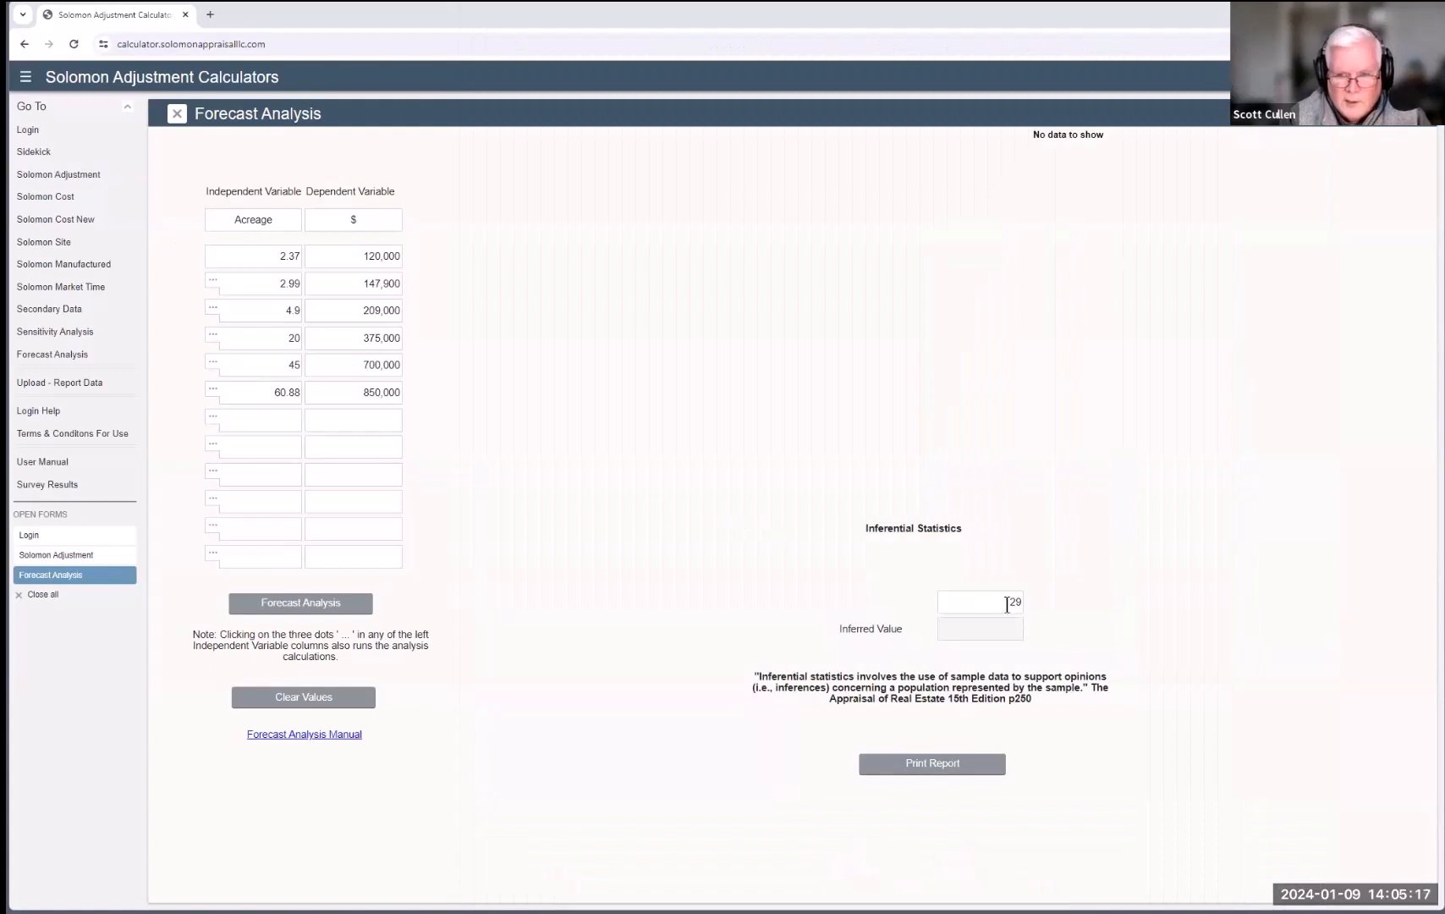
Step: Run the regression, fitting y = 12333.832x + 1.205E5 and inferring 478,143 for 29 acres
click(289, 611)
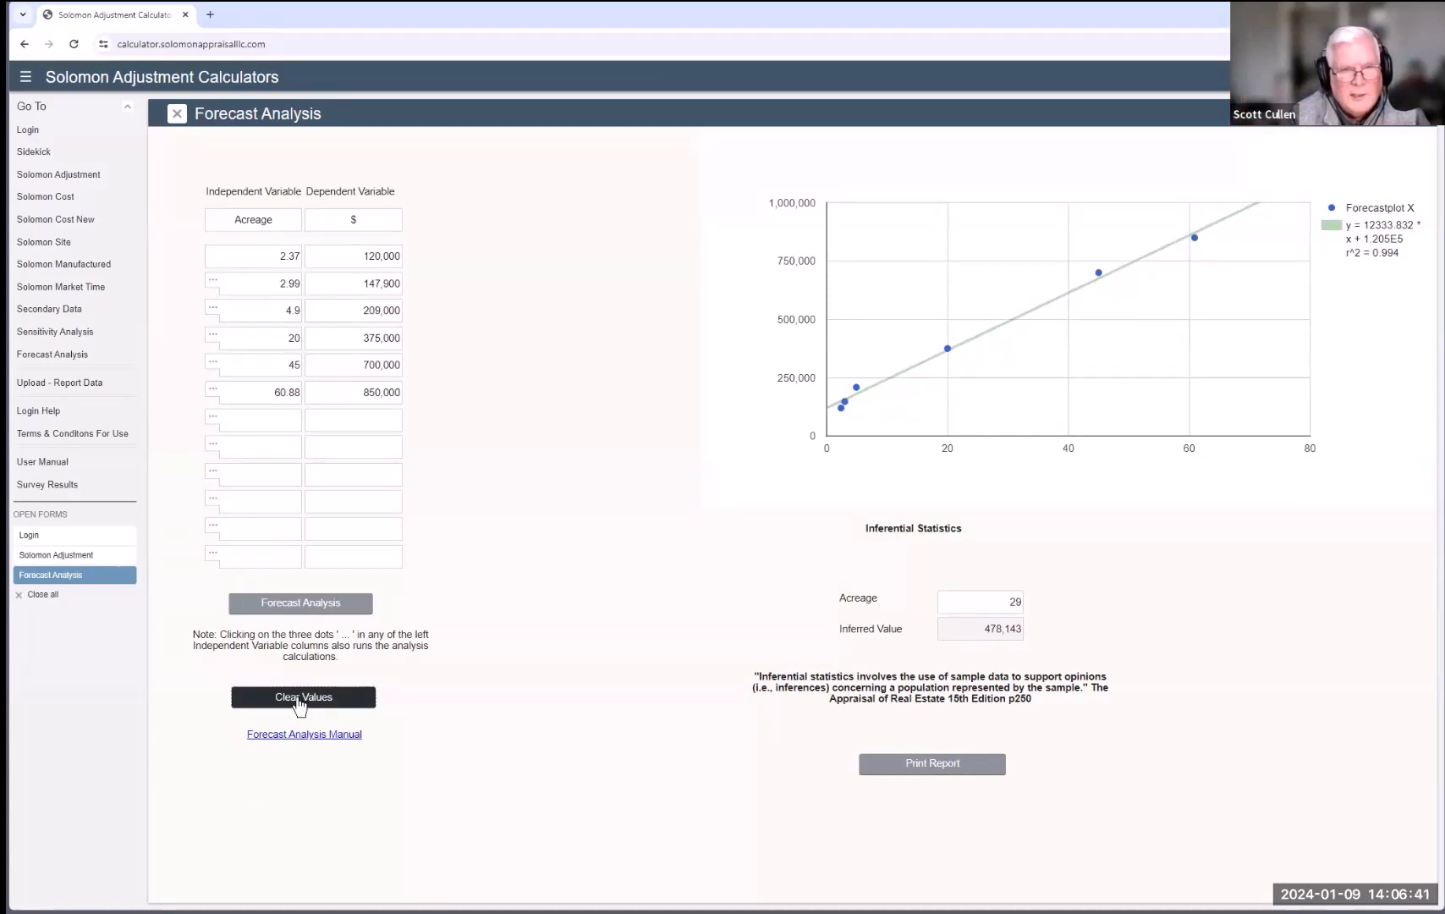
Step: Clear the acreage sales data and rename the variable from Acreage to Site
click(301, 700)
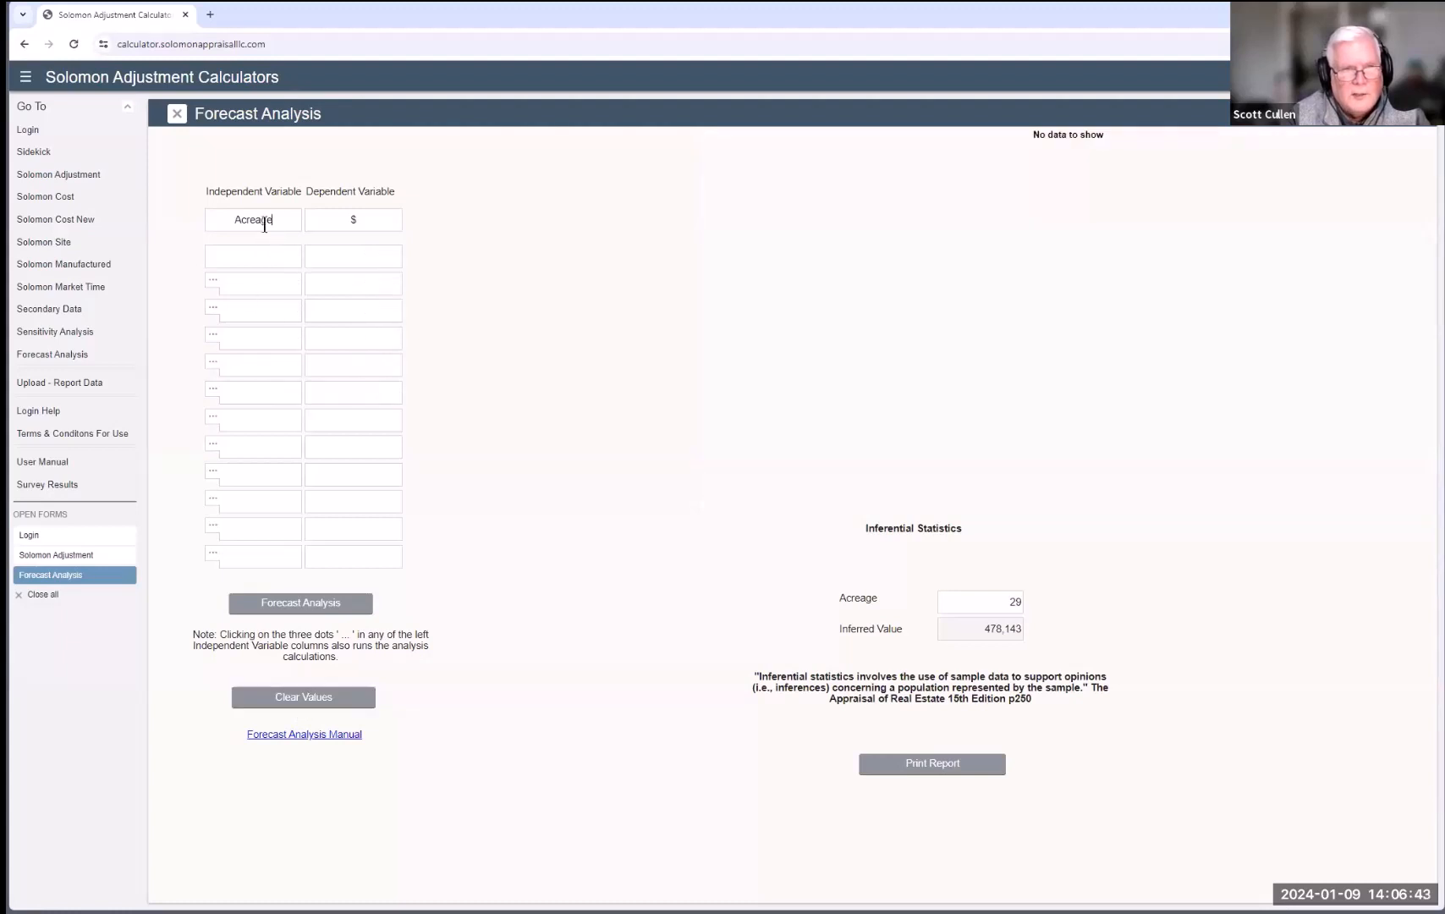
drag(266, 225, 230, 226)
text(Si)
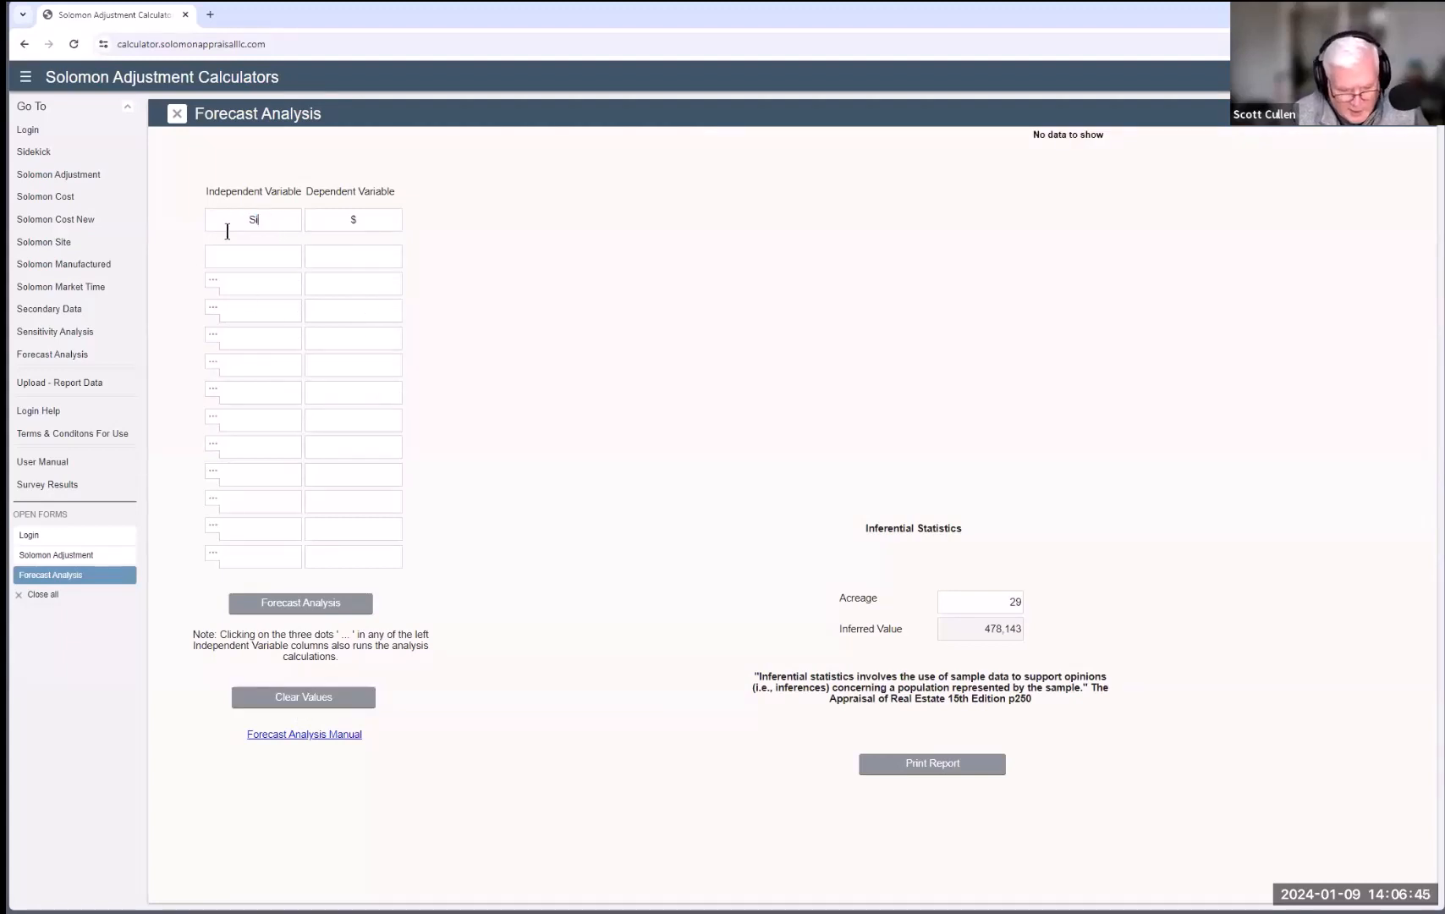
text(te)
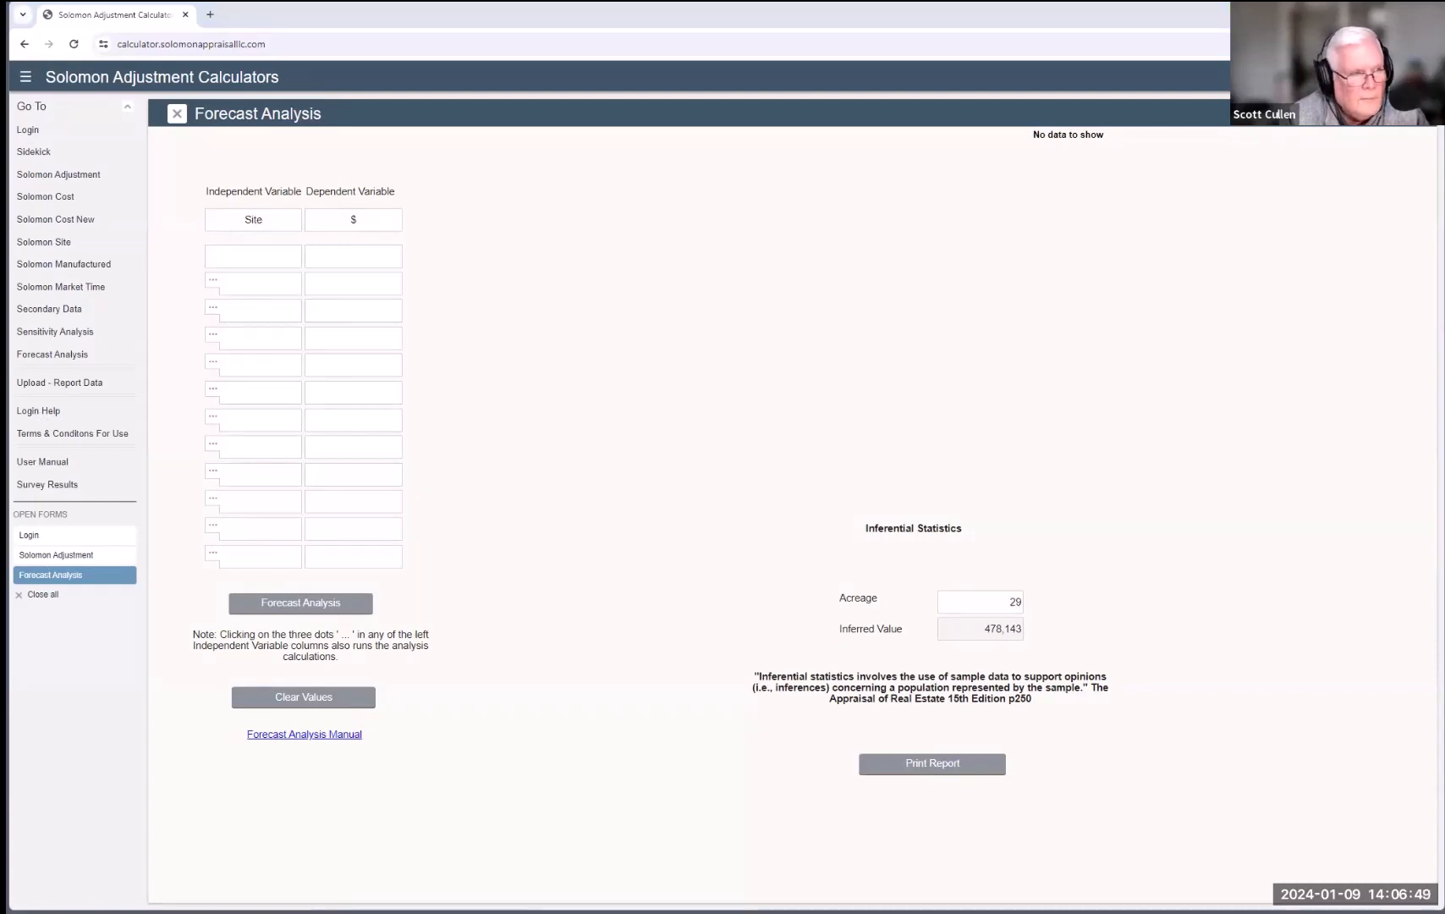
Step: Enter site sales .25 at 70,000, .33 at 75,000 and .5 at 87,000, then select the 29 subject value
click(281, 261)
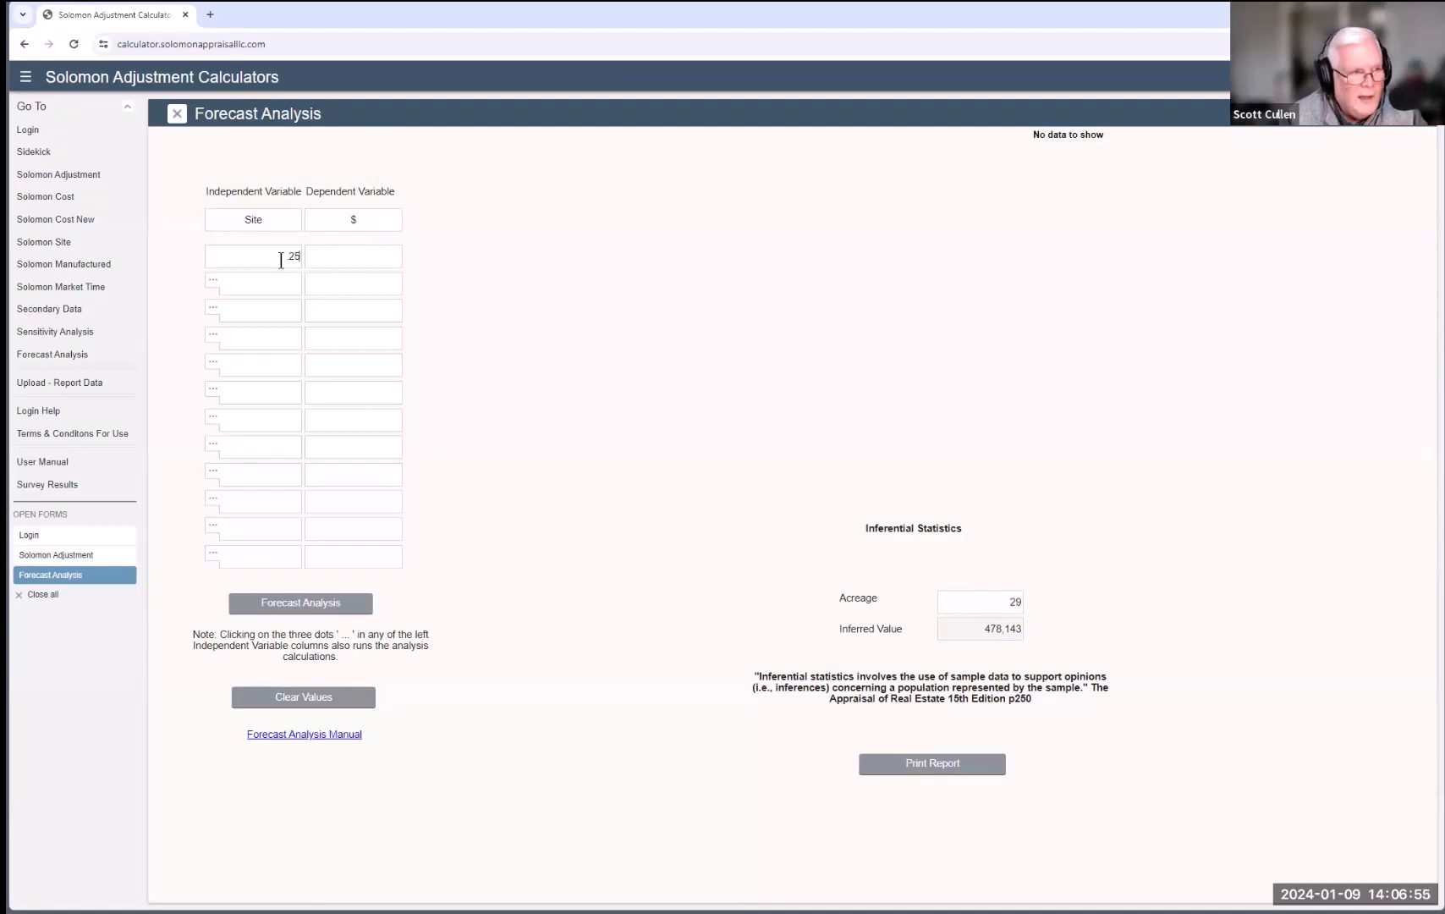
click(346, 256)
text(7)
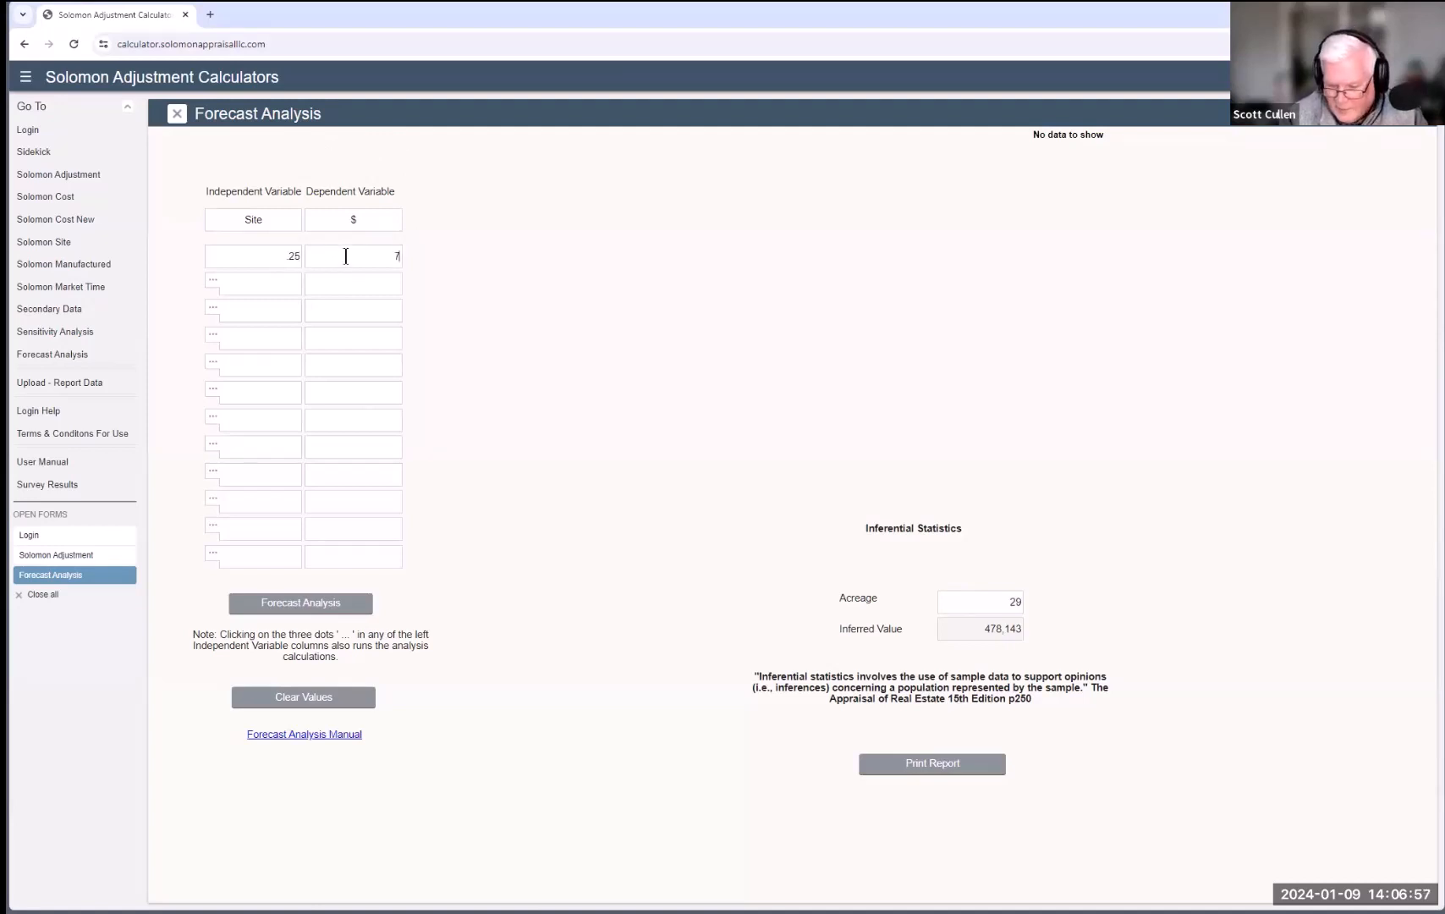
text(0)
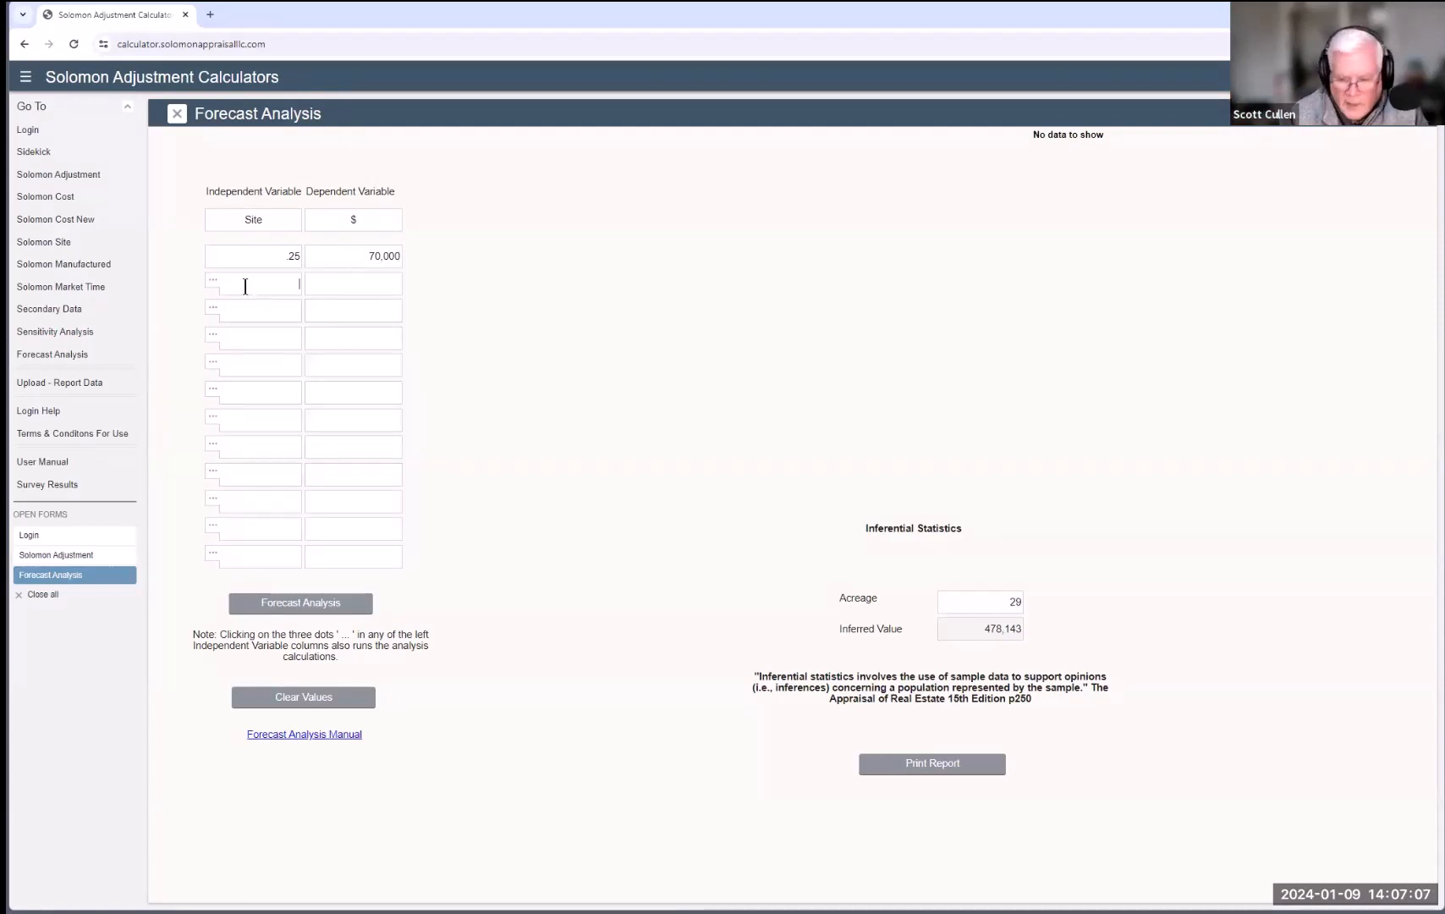
click(362, 277)
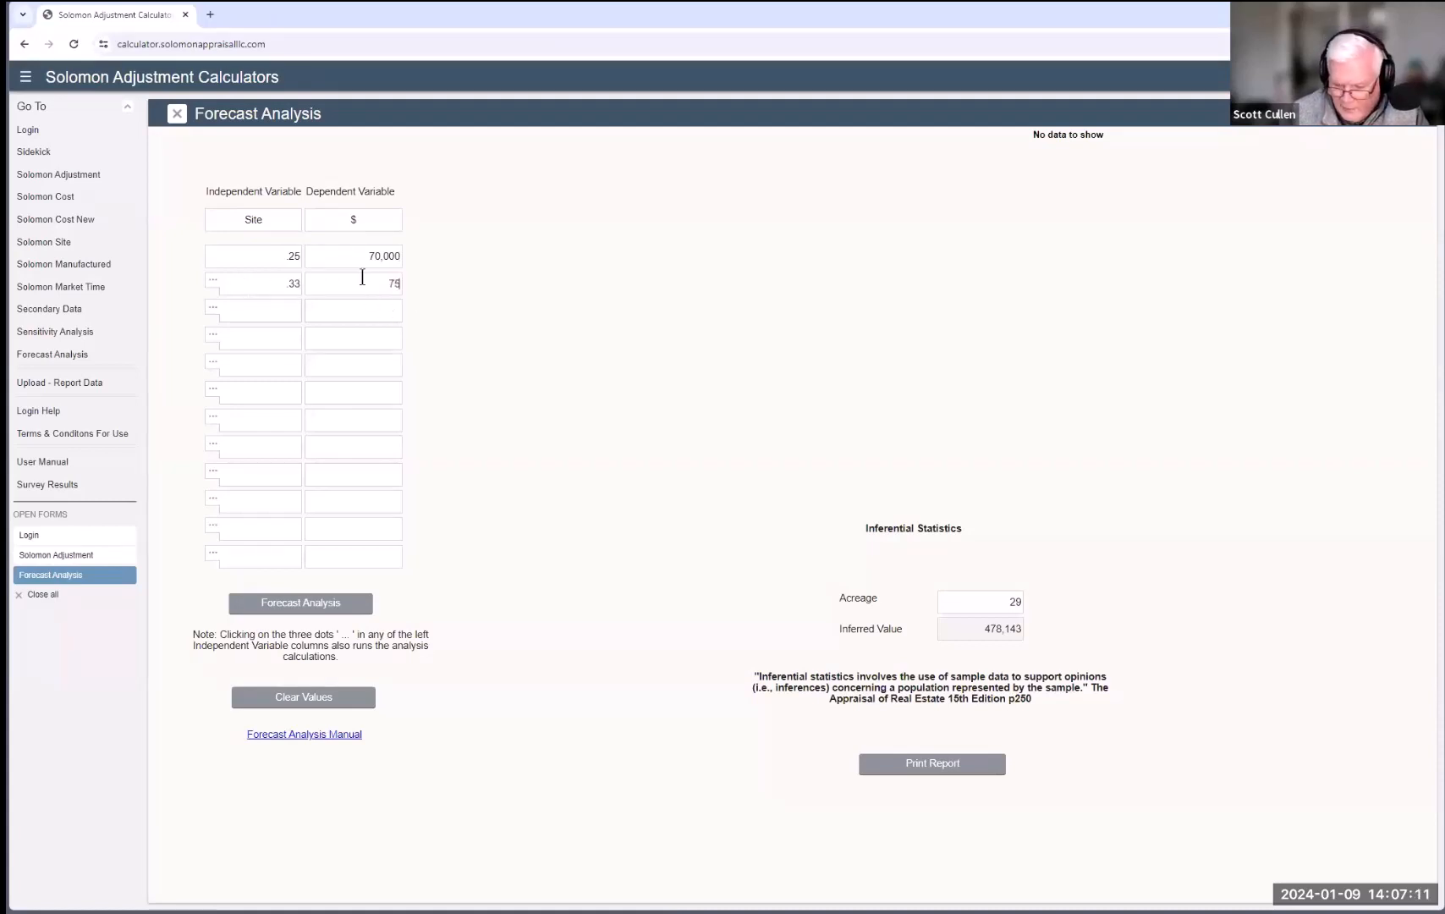
text(75,000)
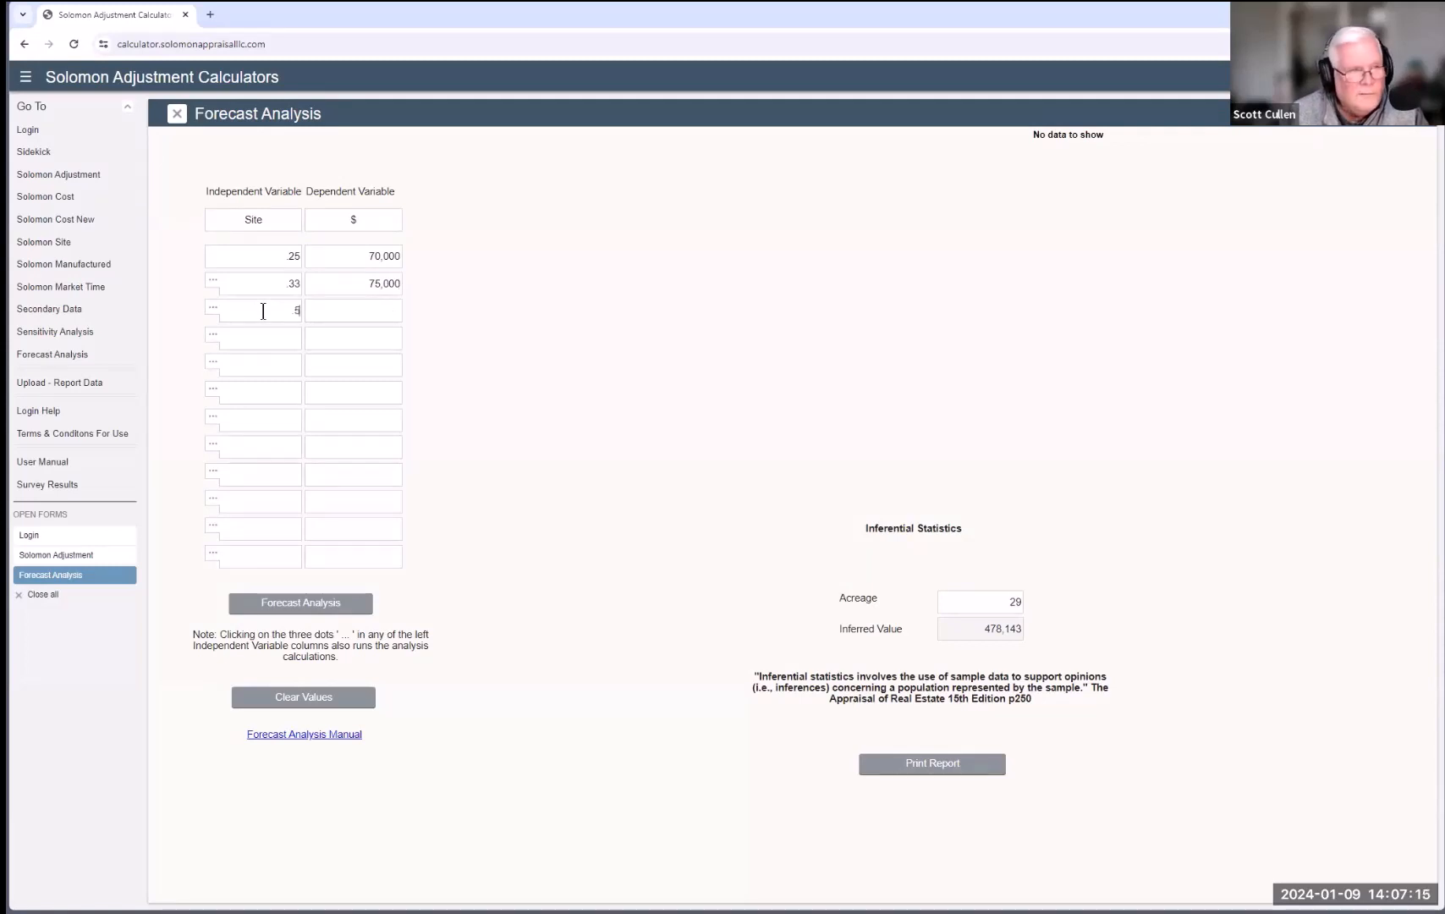
click(378, 313)
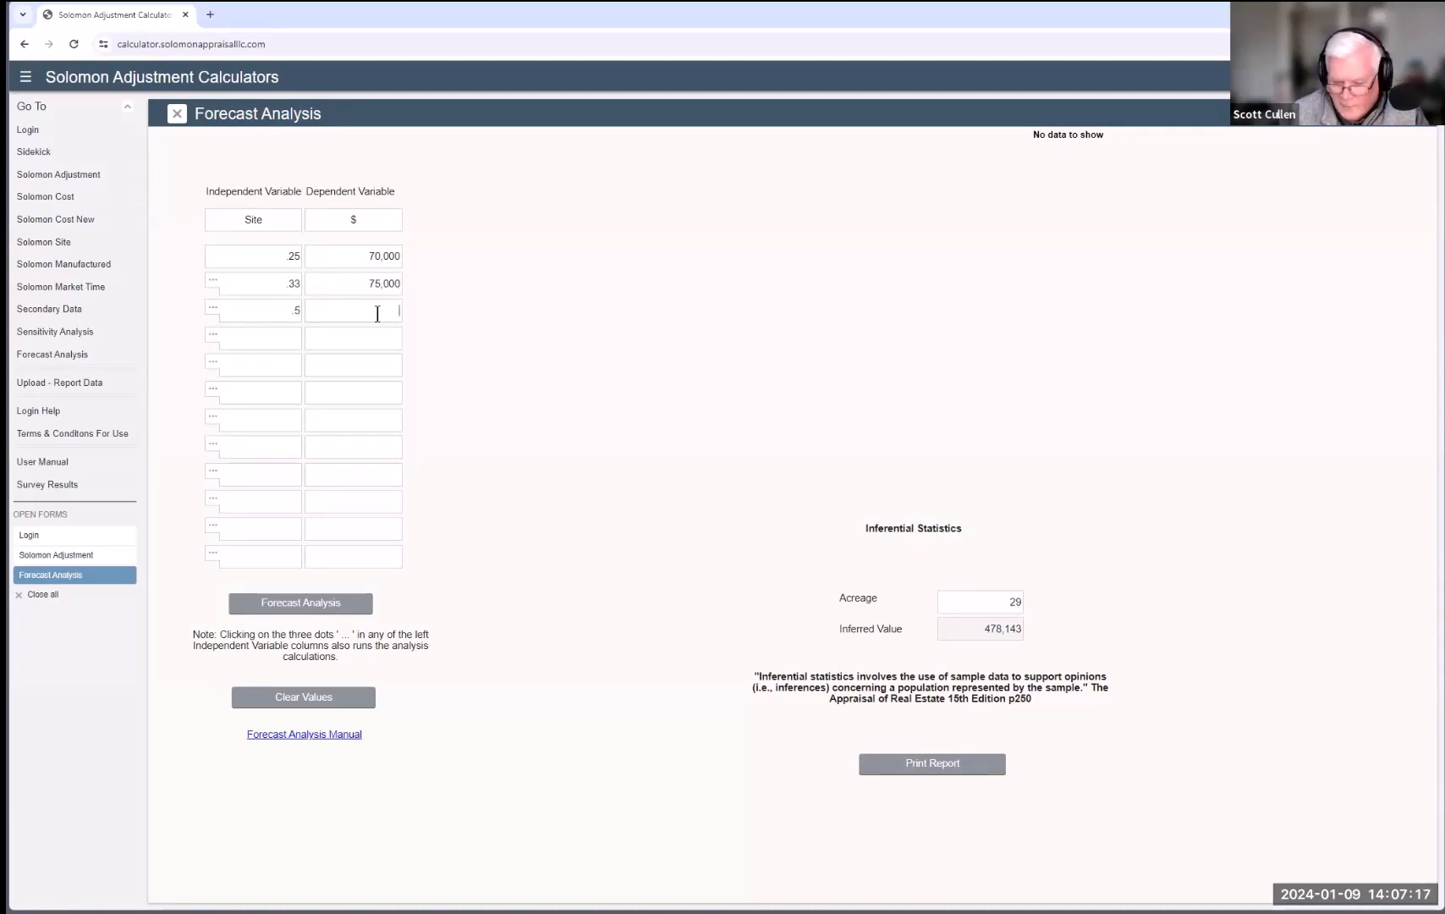
text(87,000)
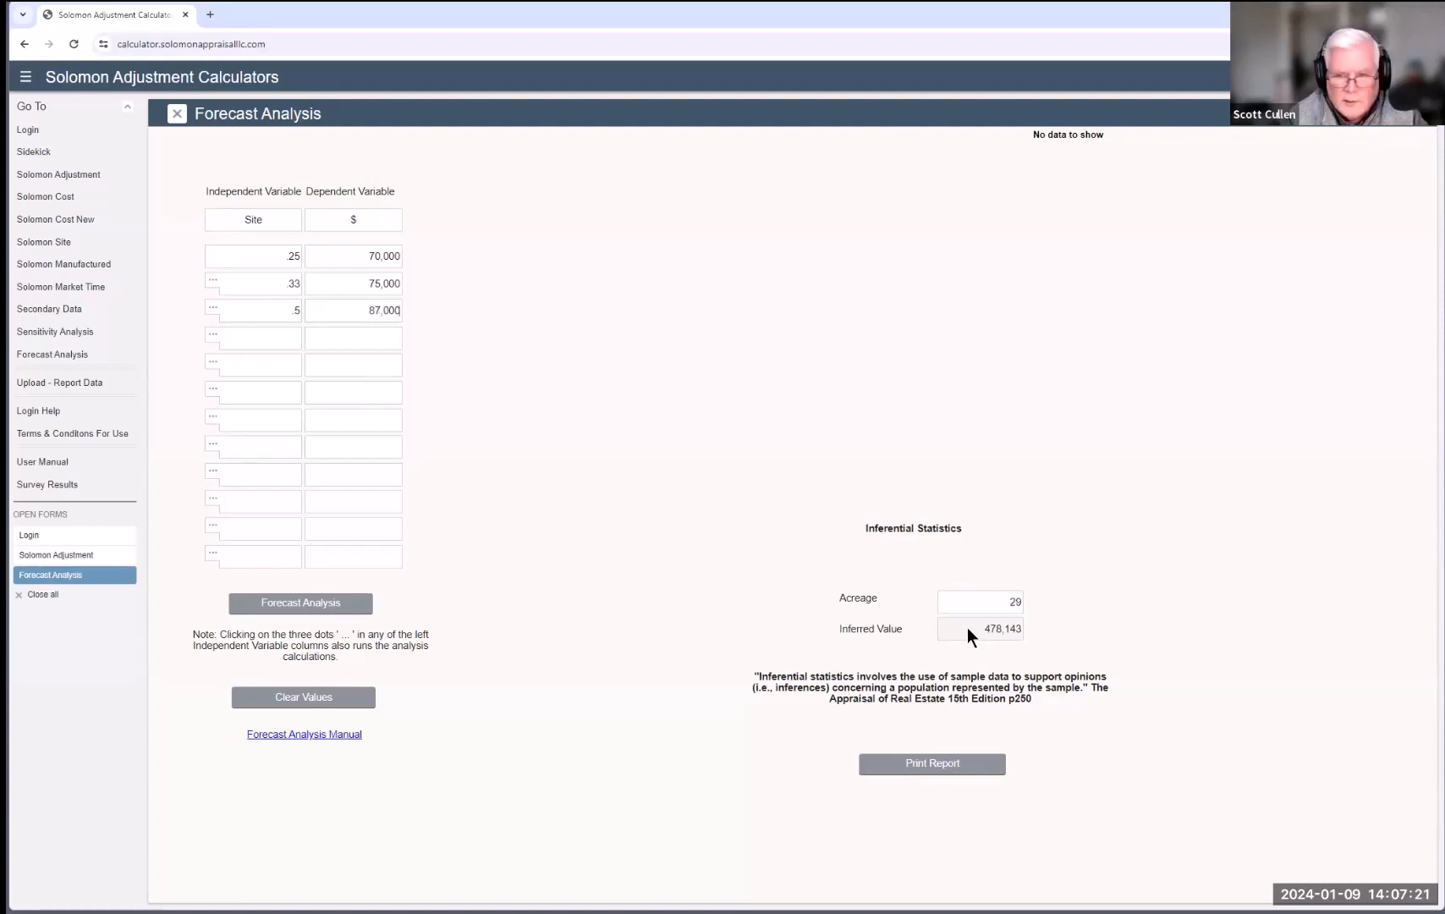
double_click(1019, 602)
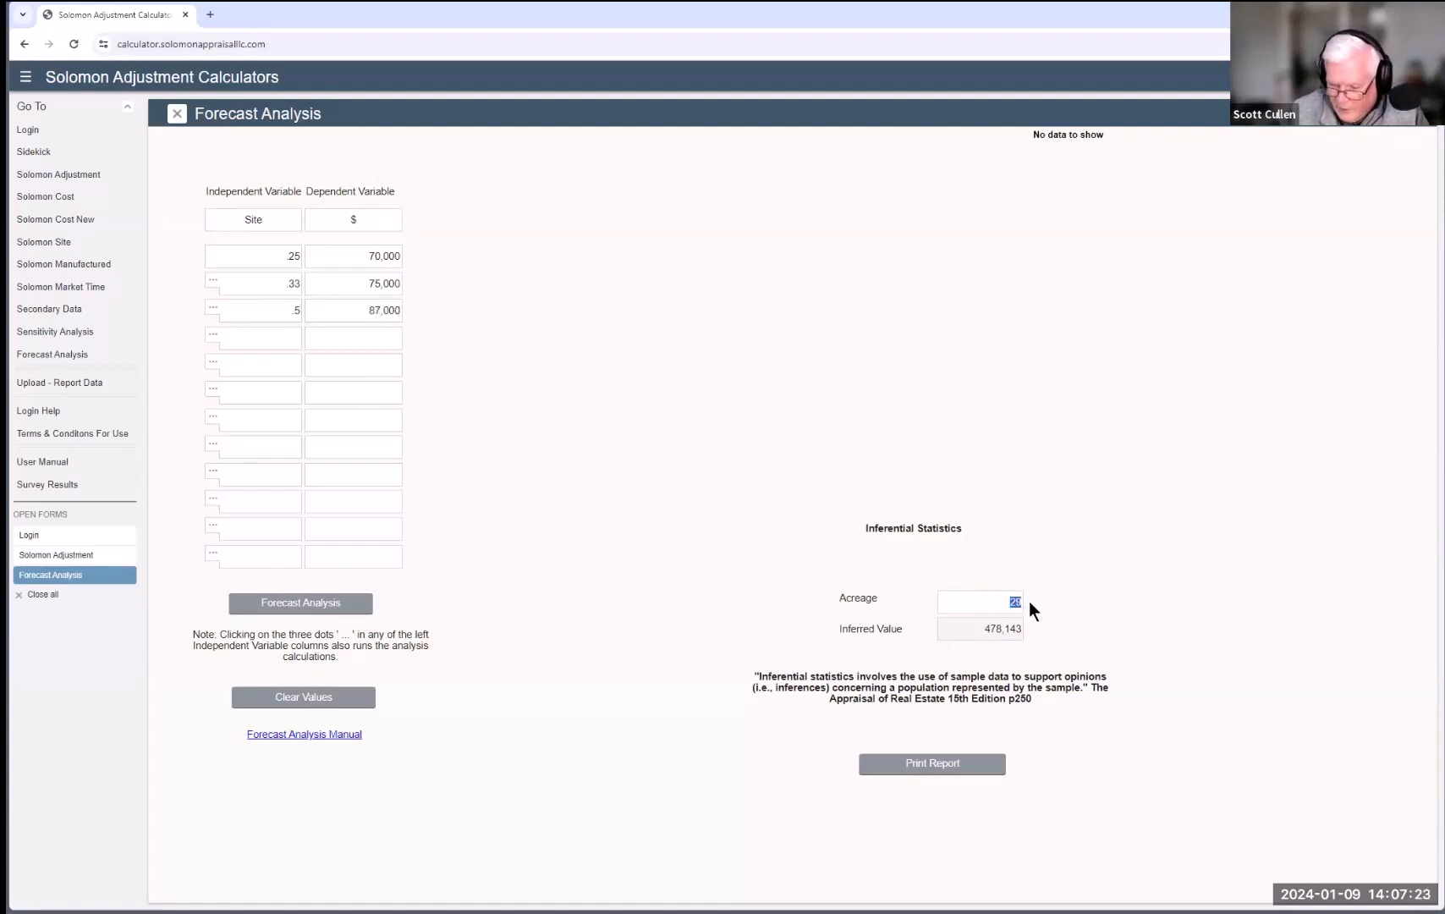
Step: Set the subject to .4 and run the site regression, inferring 80,070
text(.4)
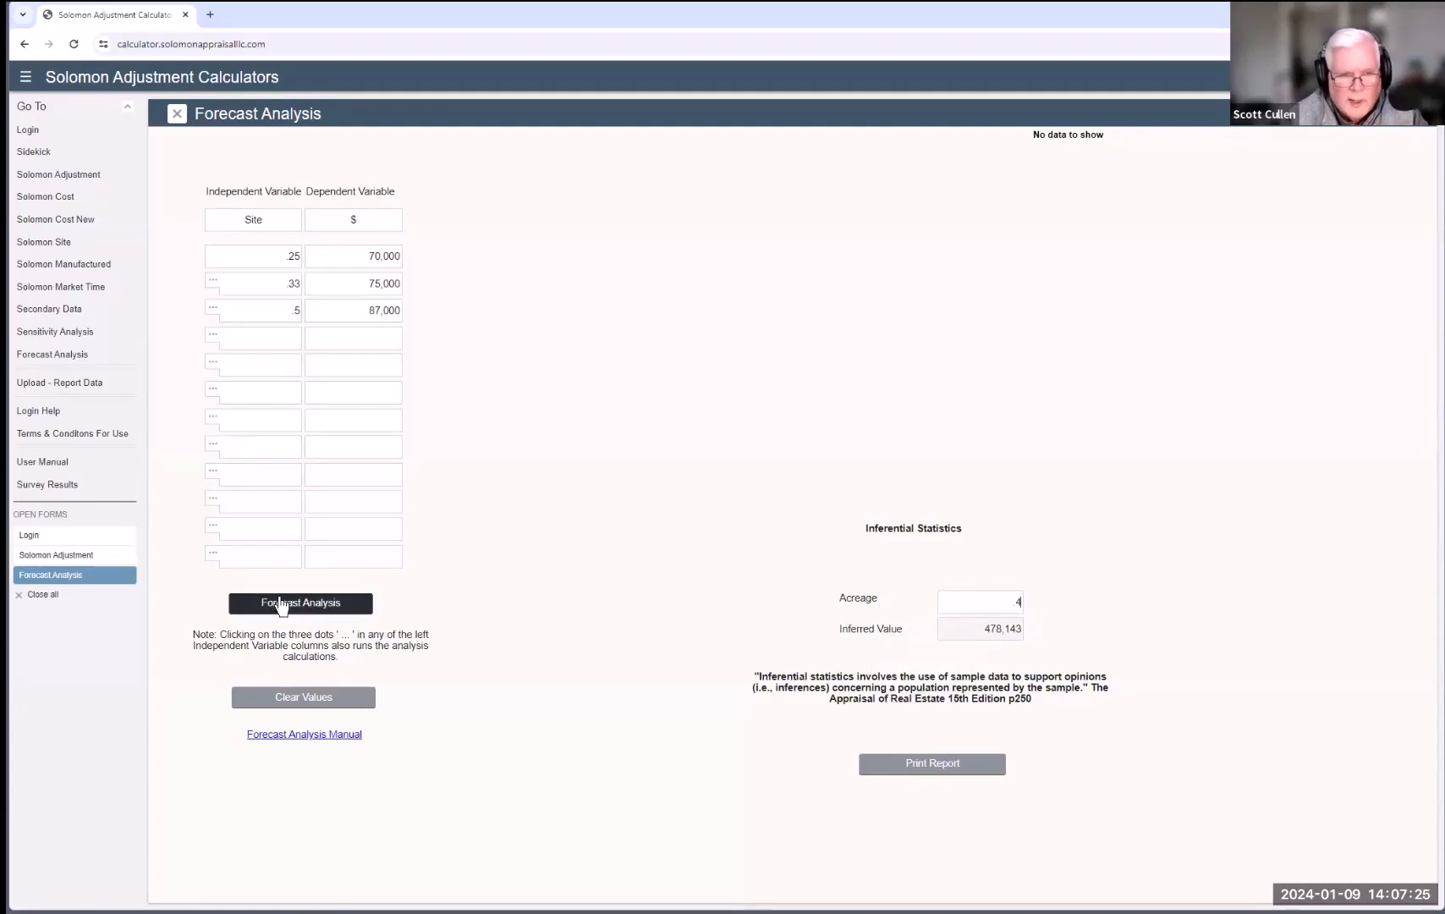
click(281, 602)
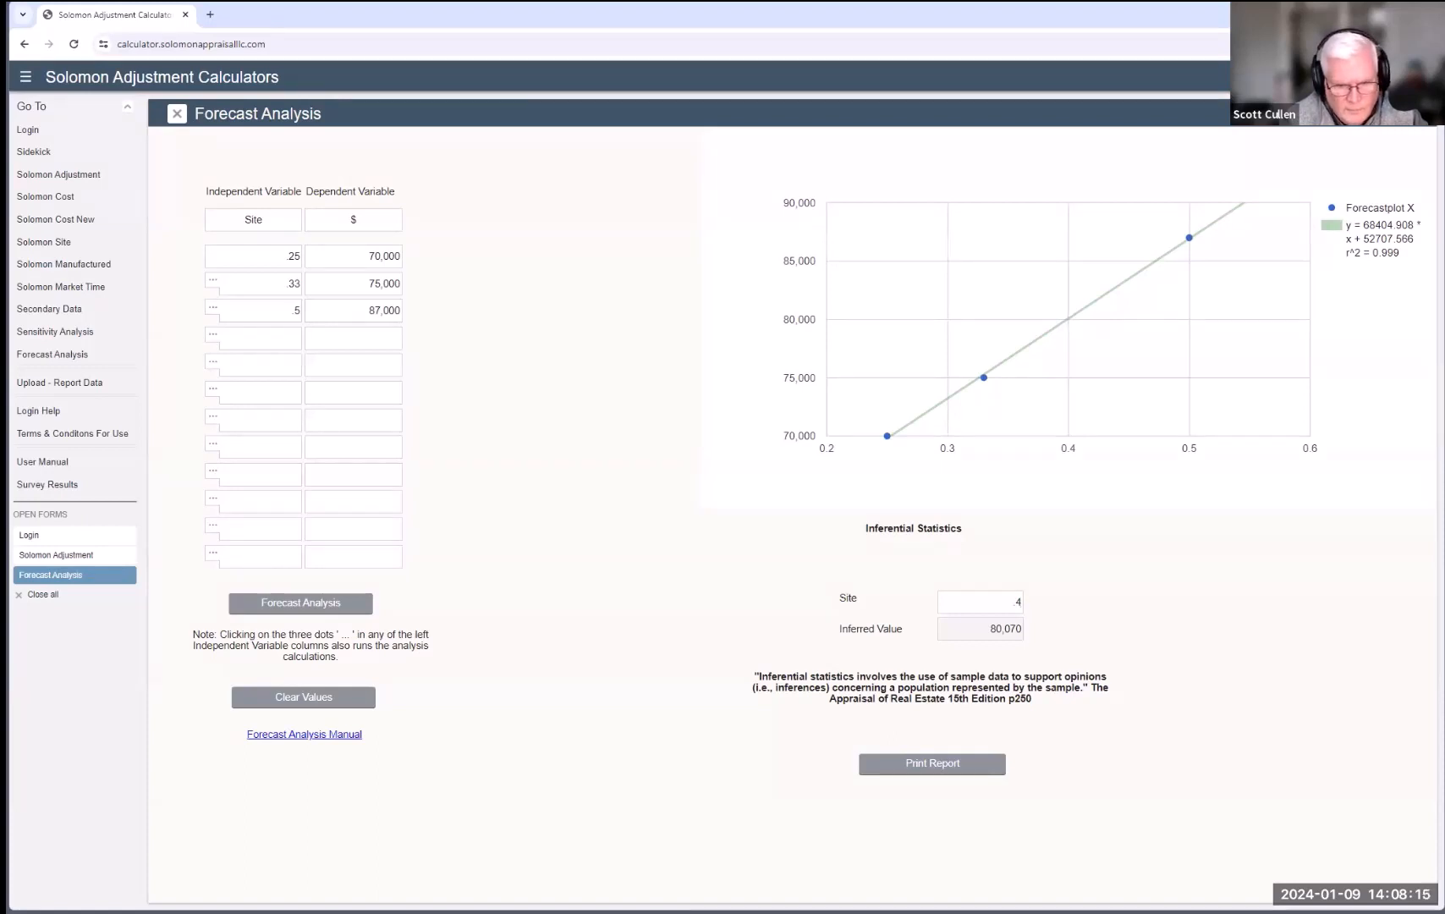
Step: Switch to Excel and scroll down the Complexity sheet to the Building Cost Historical Index table and date factors
key(alt+Tab)
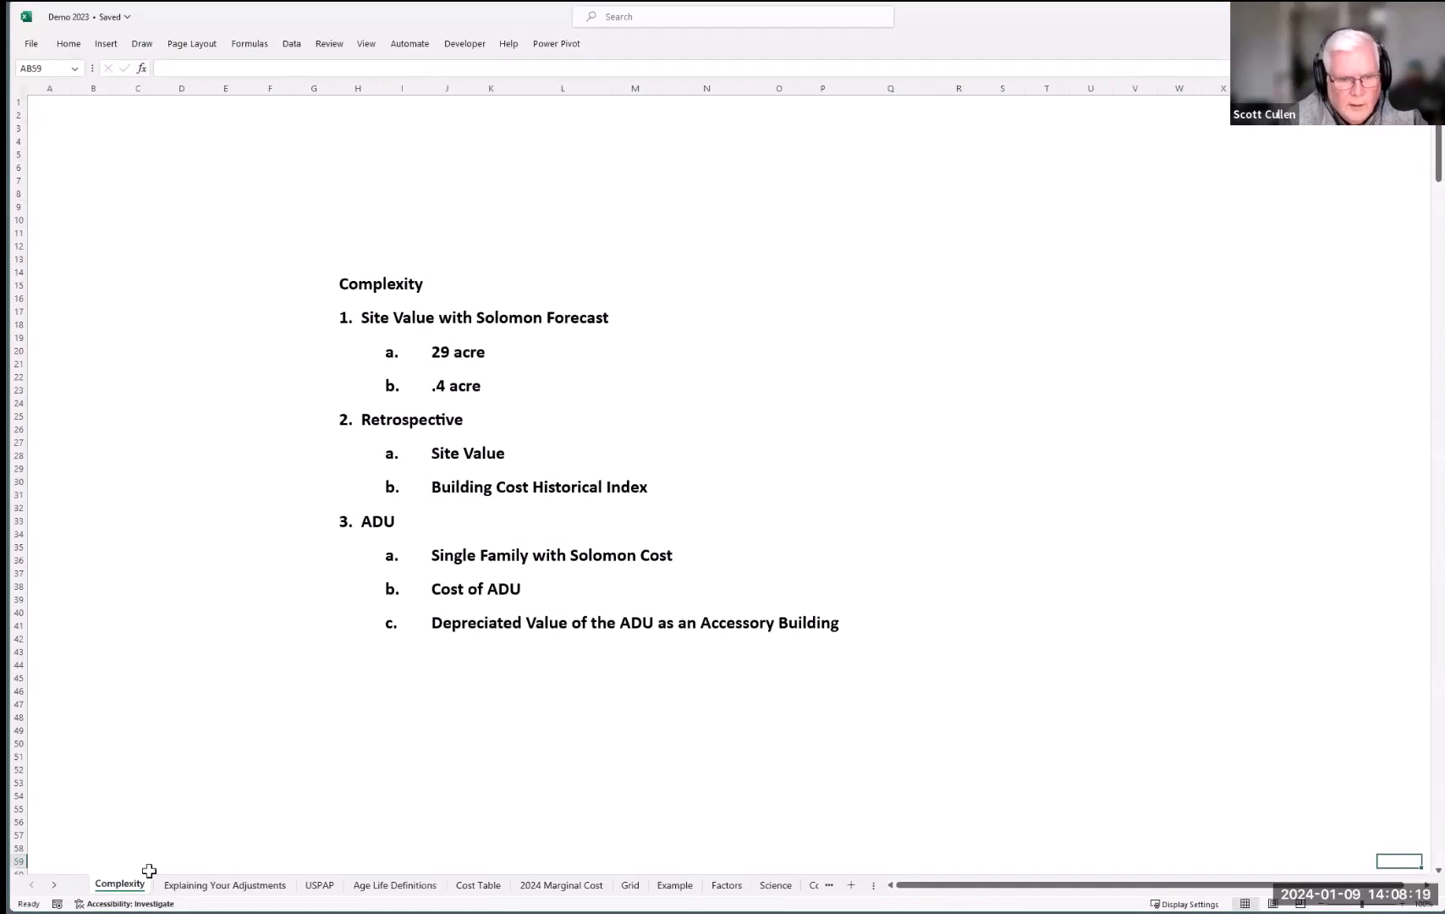
scroll(731, 590, down, 20)
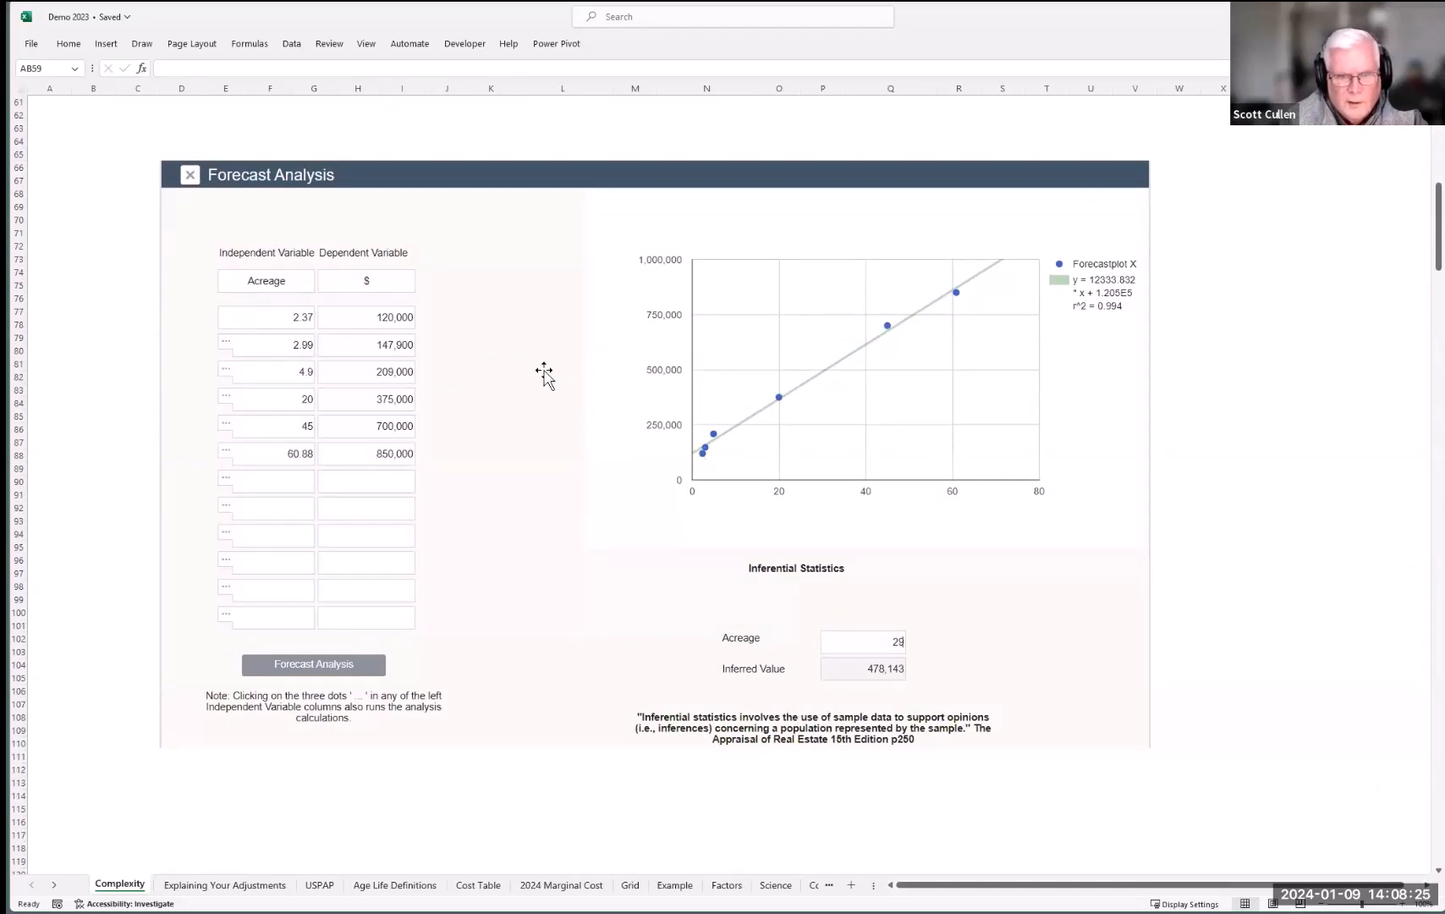
scroll(546, 382, down, 7)
scroll(546, 382, down, 14)
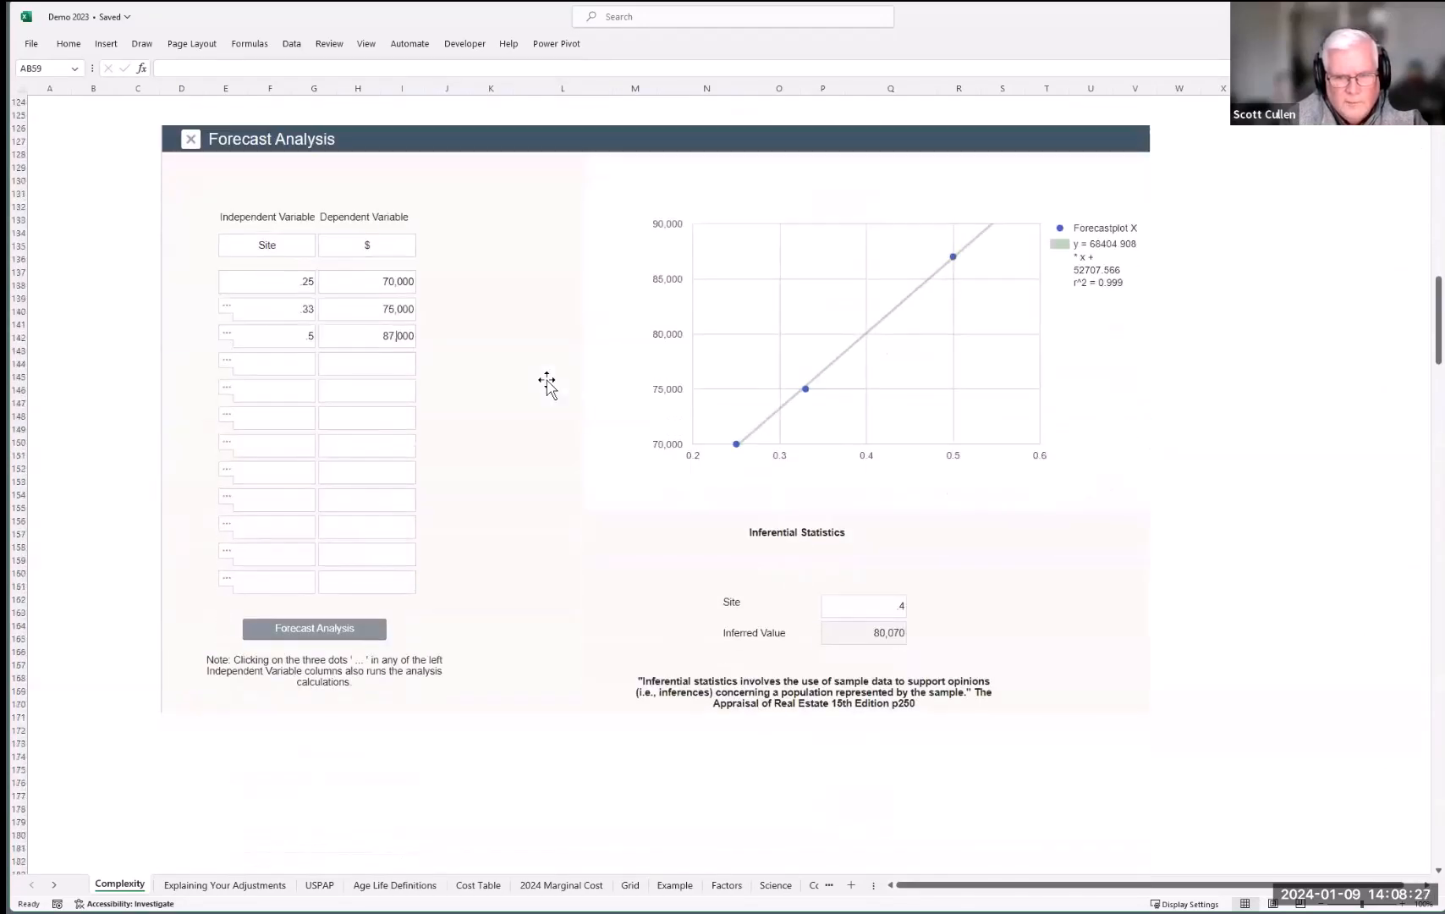
scroll(547, 383, down, 13)
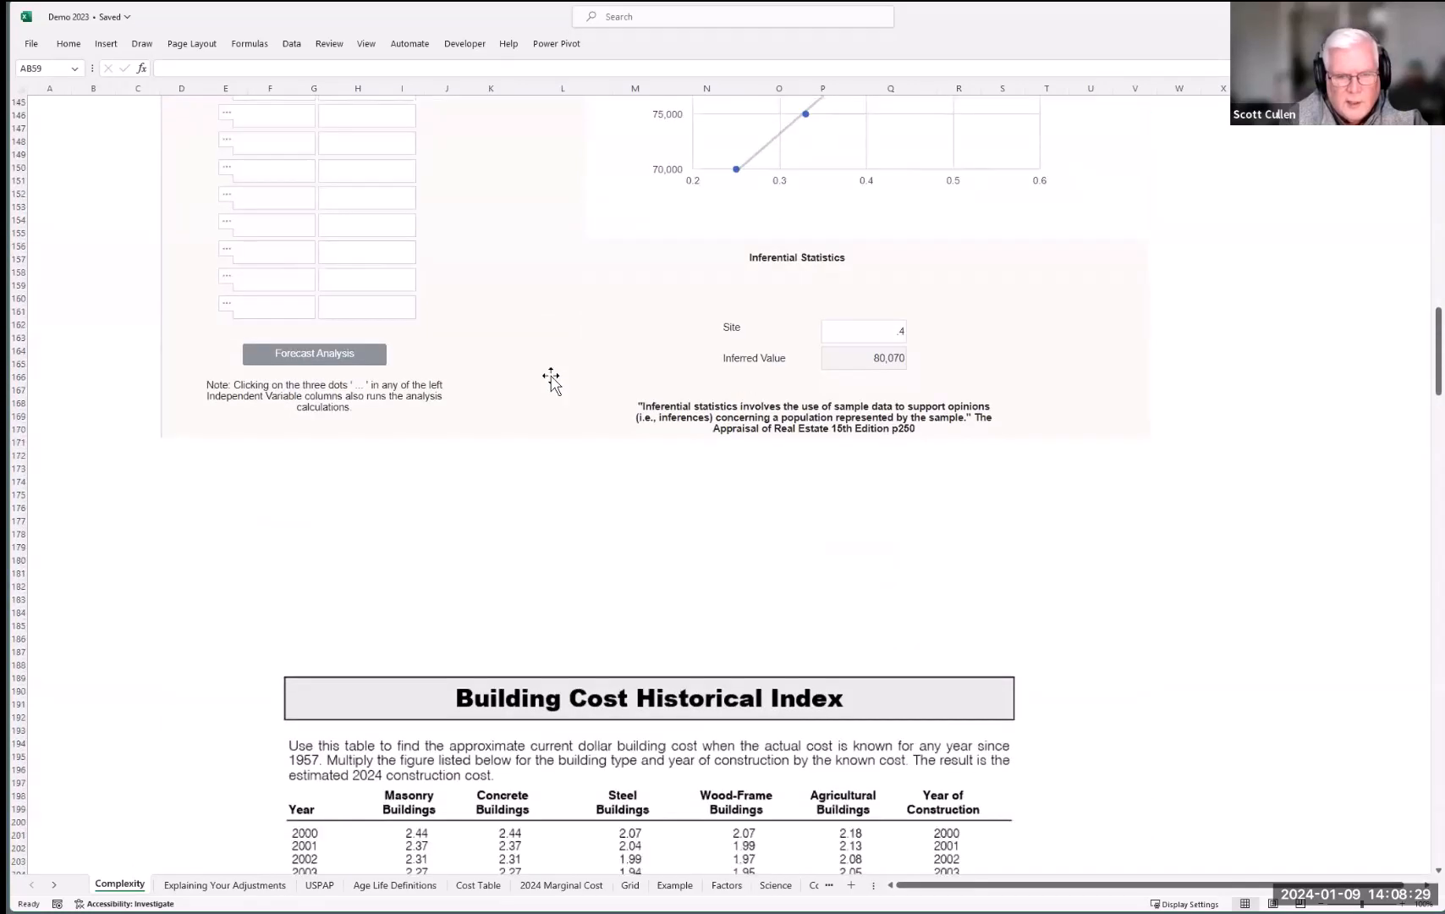
scroll(551, 381, down, 8)
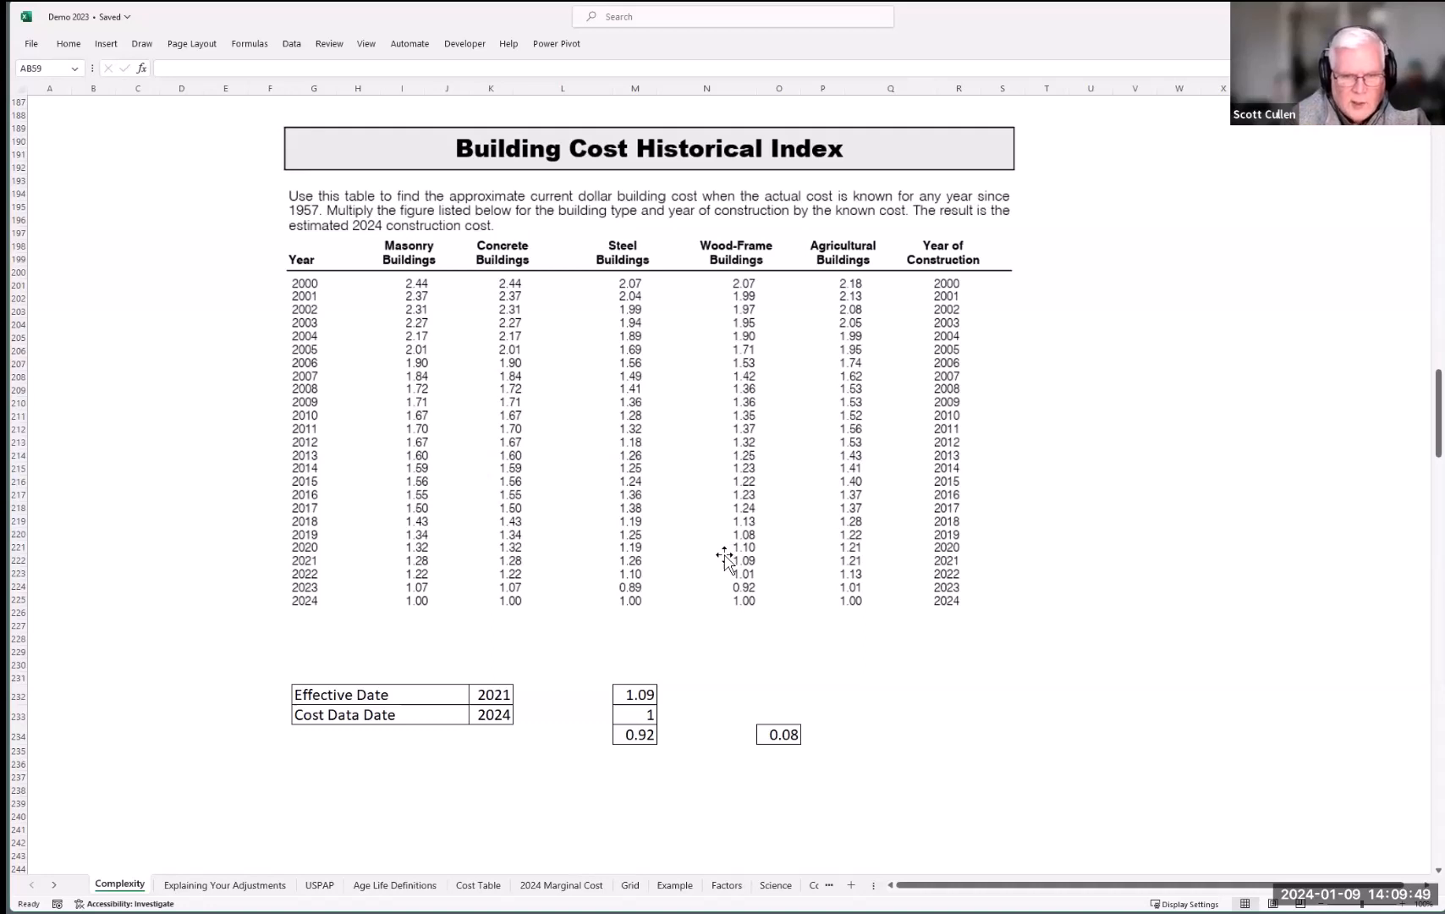
Step: Inspect the 2021 (1.09) and 2024 factors and the formulas behind the 0.92 ratio and 0.08 difference
click(634, 696)
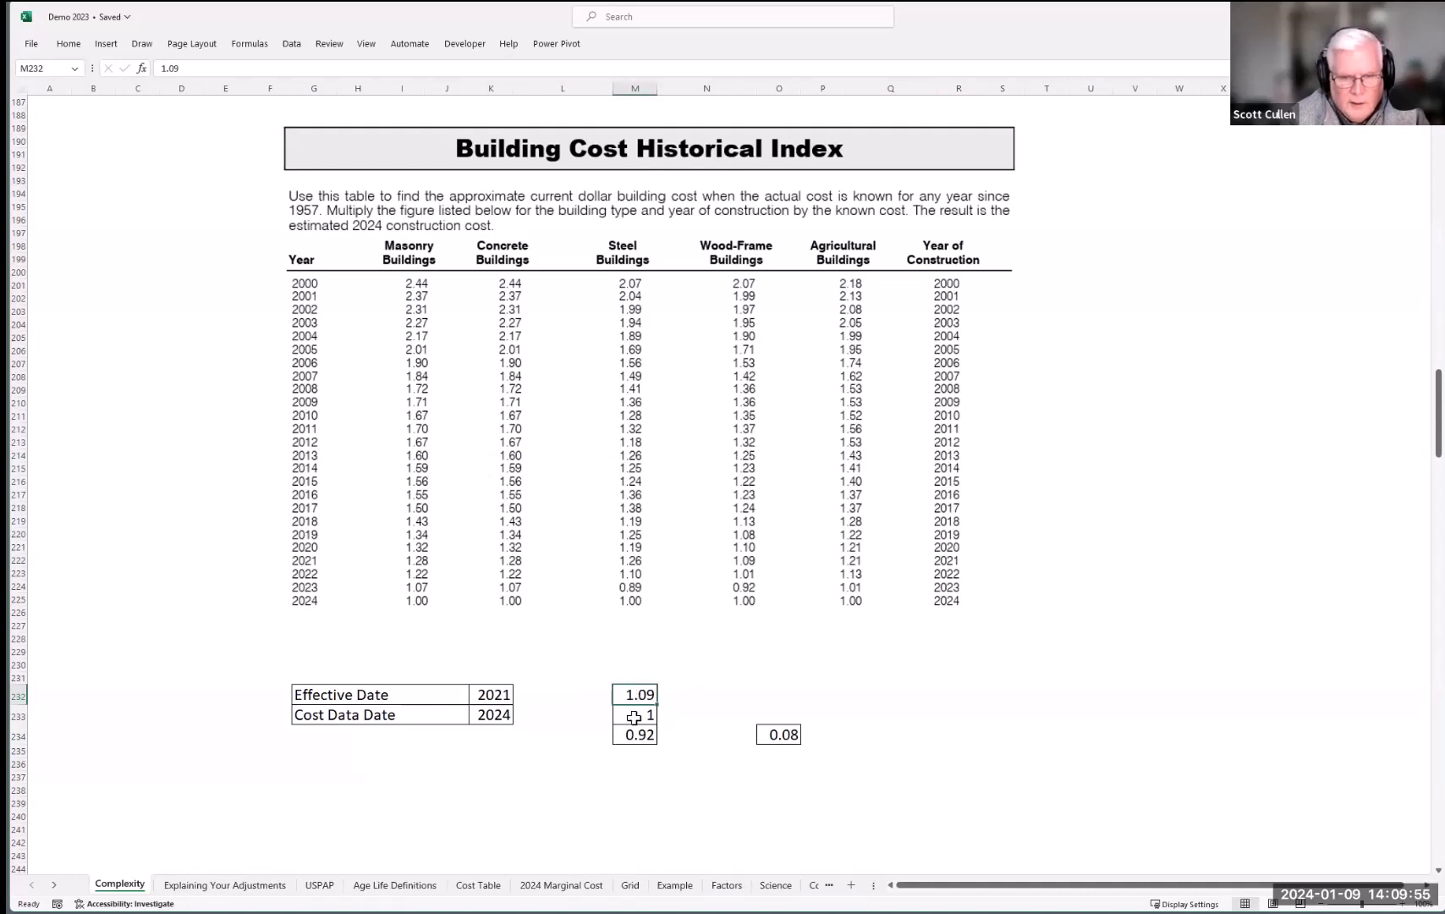
click(633, 718)
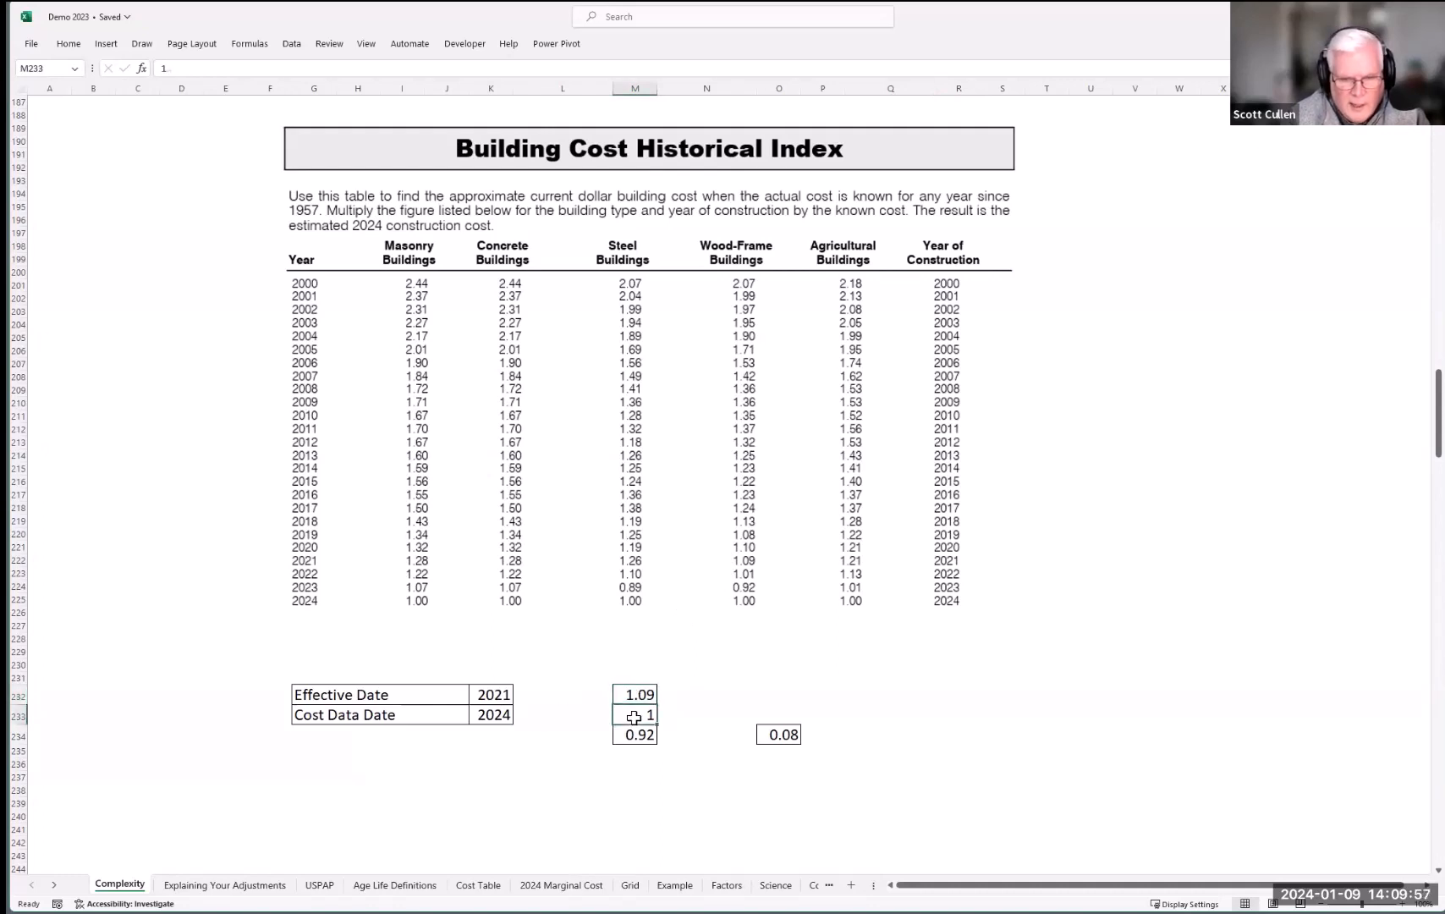
click(630, 696)
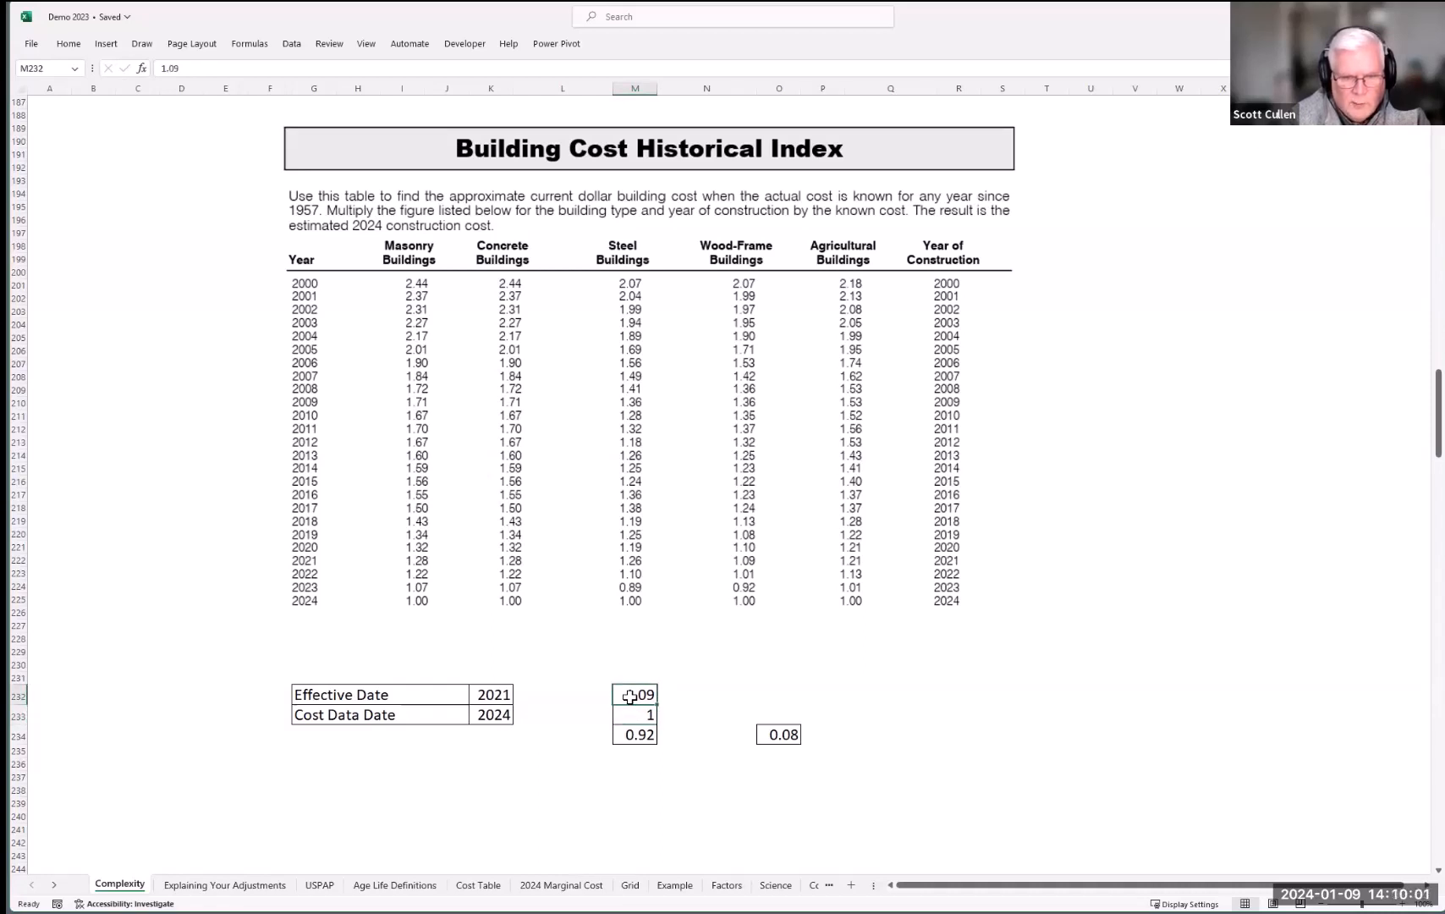
click(634, 734)
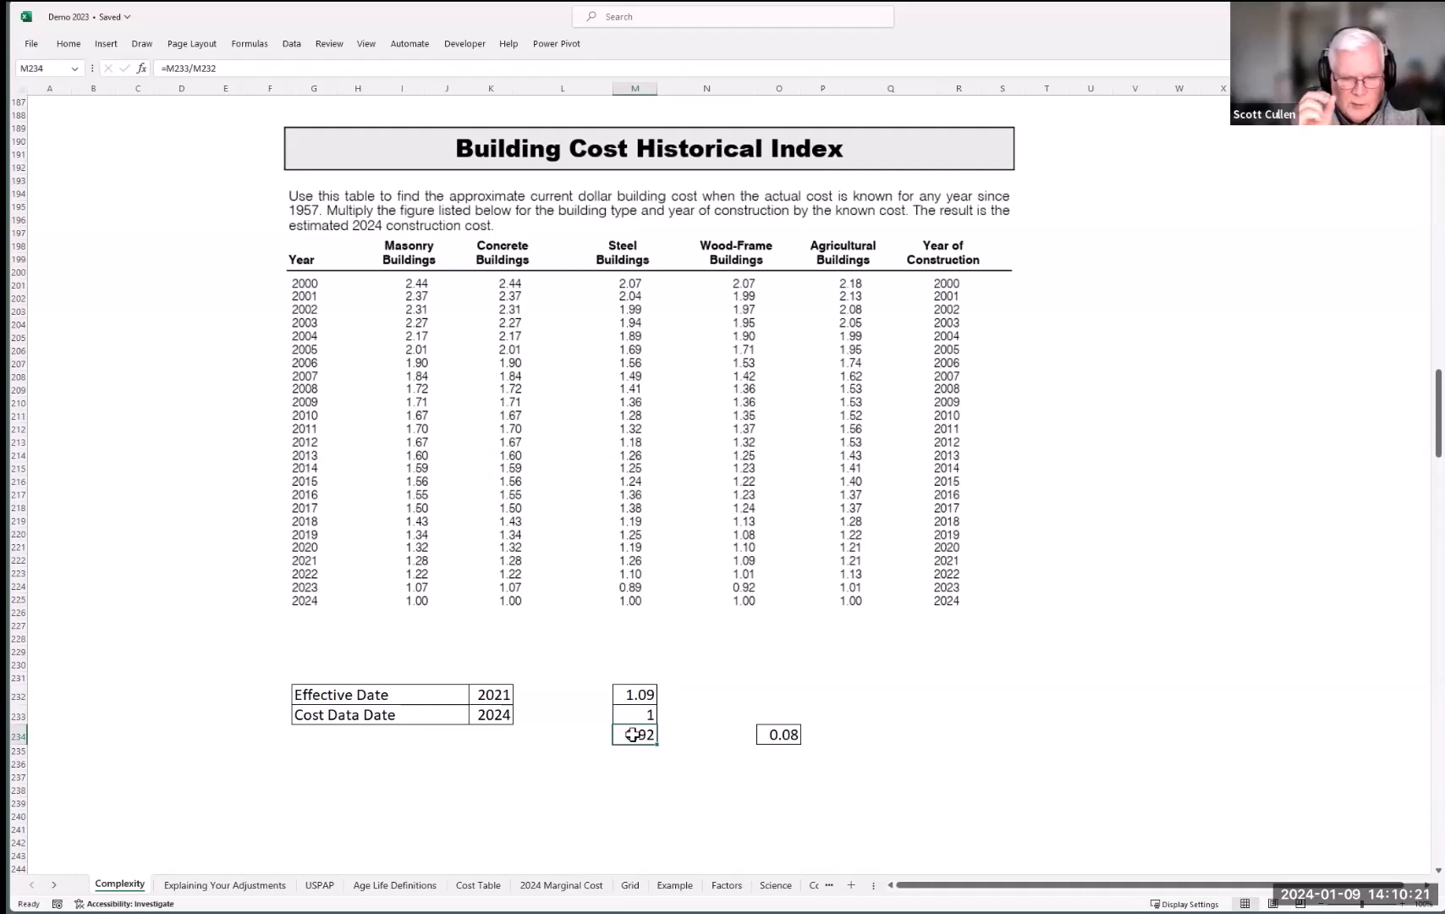
click(772, 733)
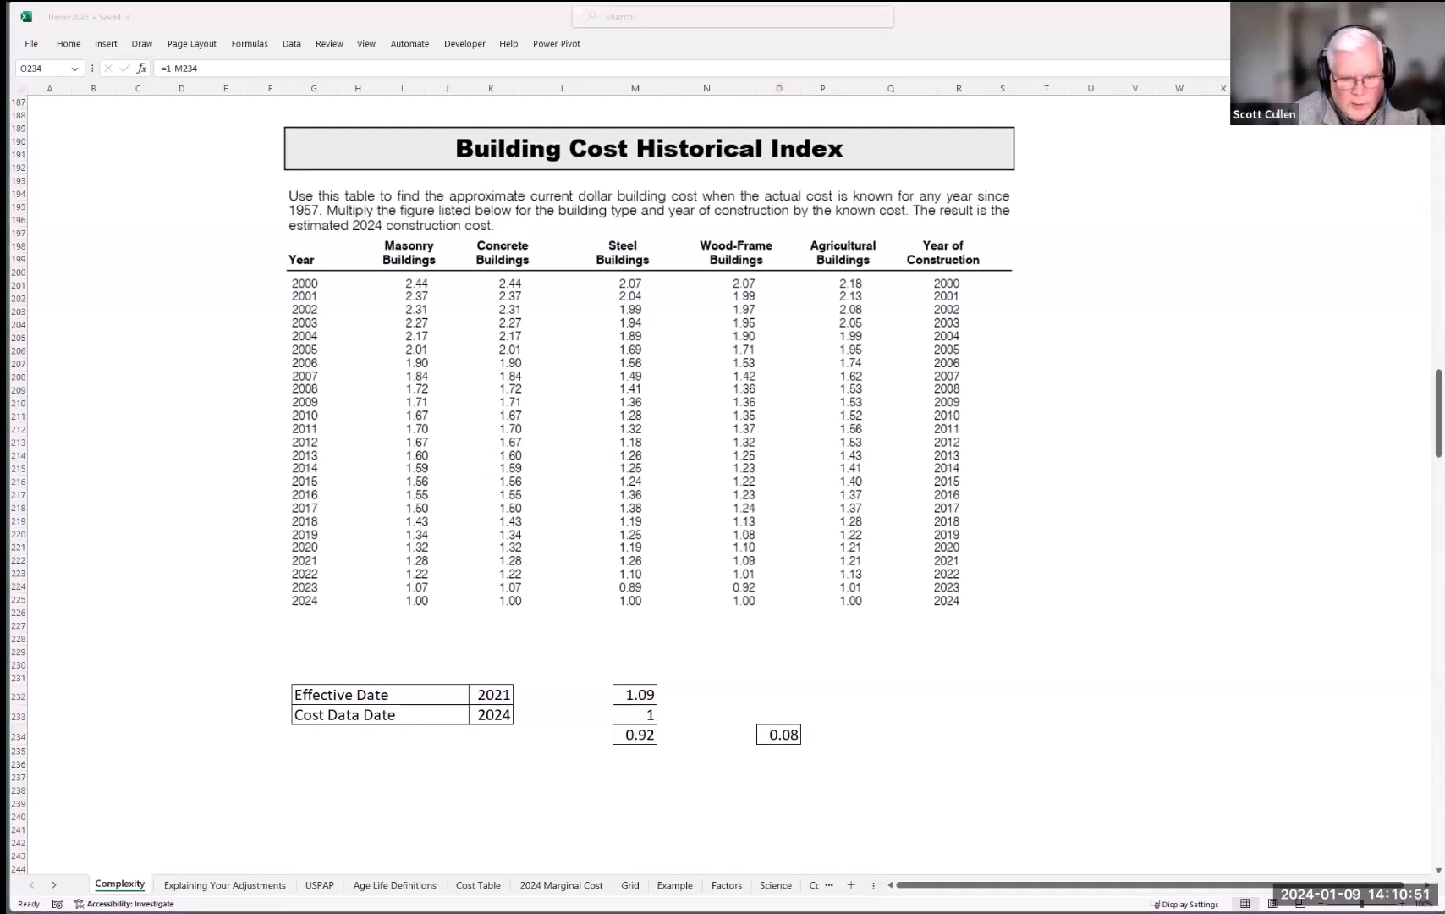
key(alt+Tab)
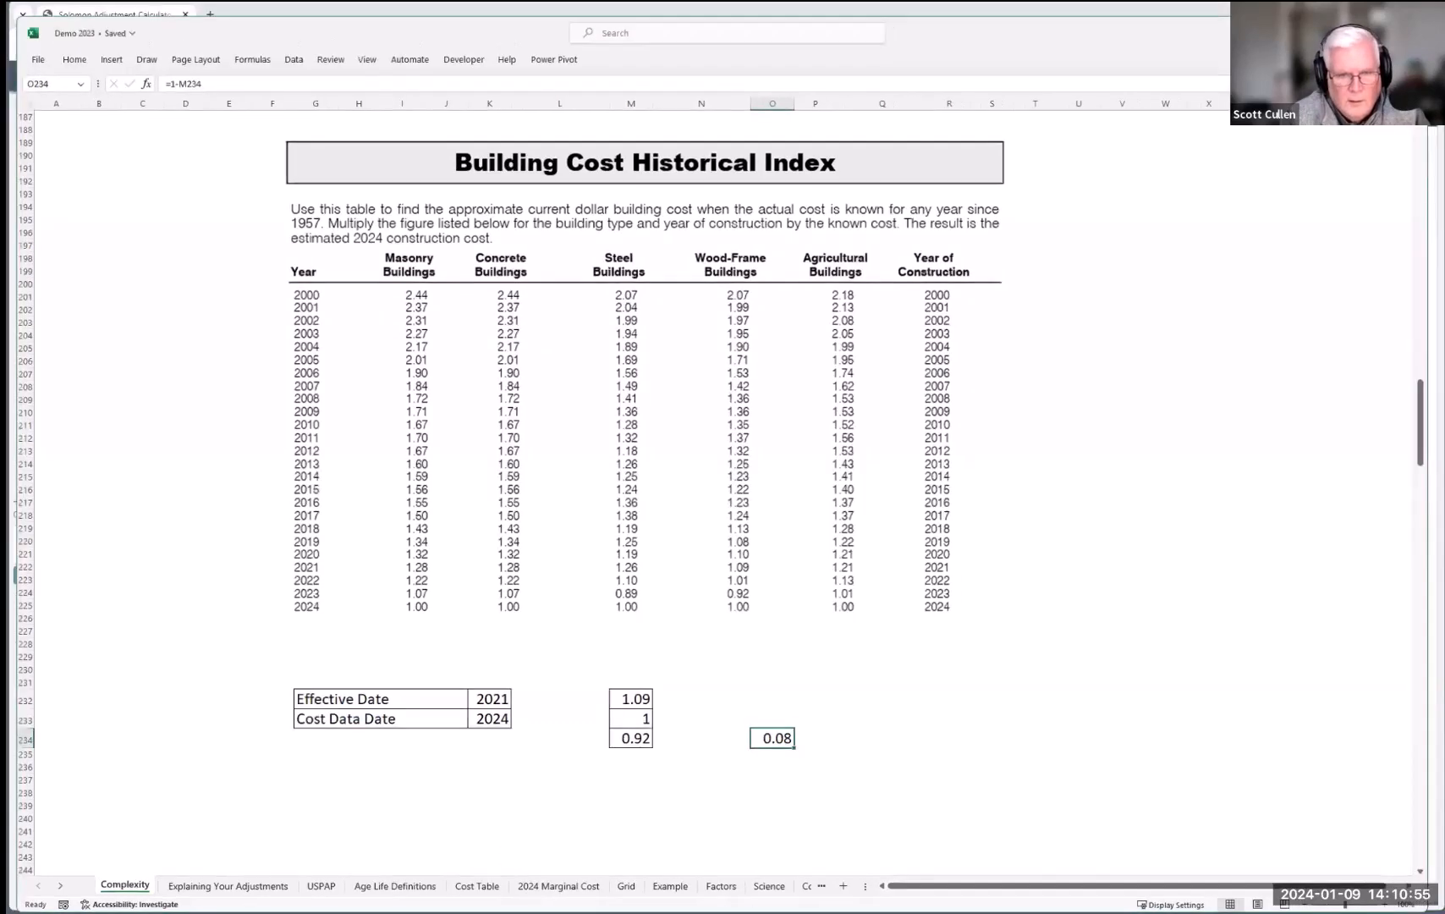
key(alt+Tab)
Step: On the Solomon Cost form, enter market value 300,000, then 80,000, site improvements 20,000 and 55123
click(69, 198)
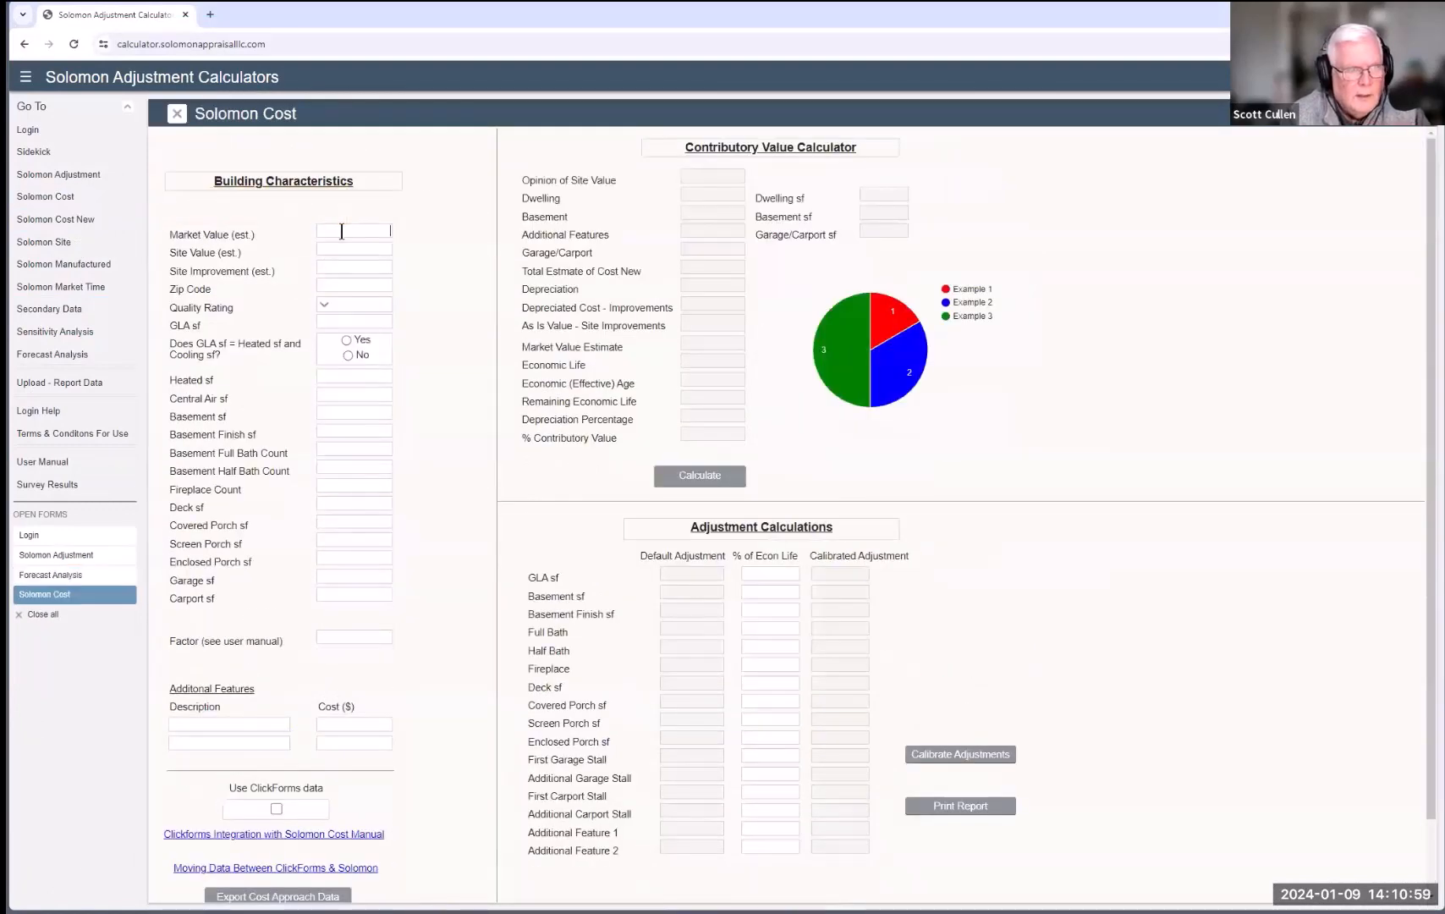
click(340, 231)
text(3)
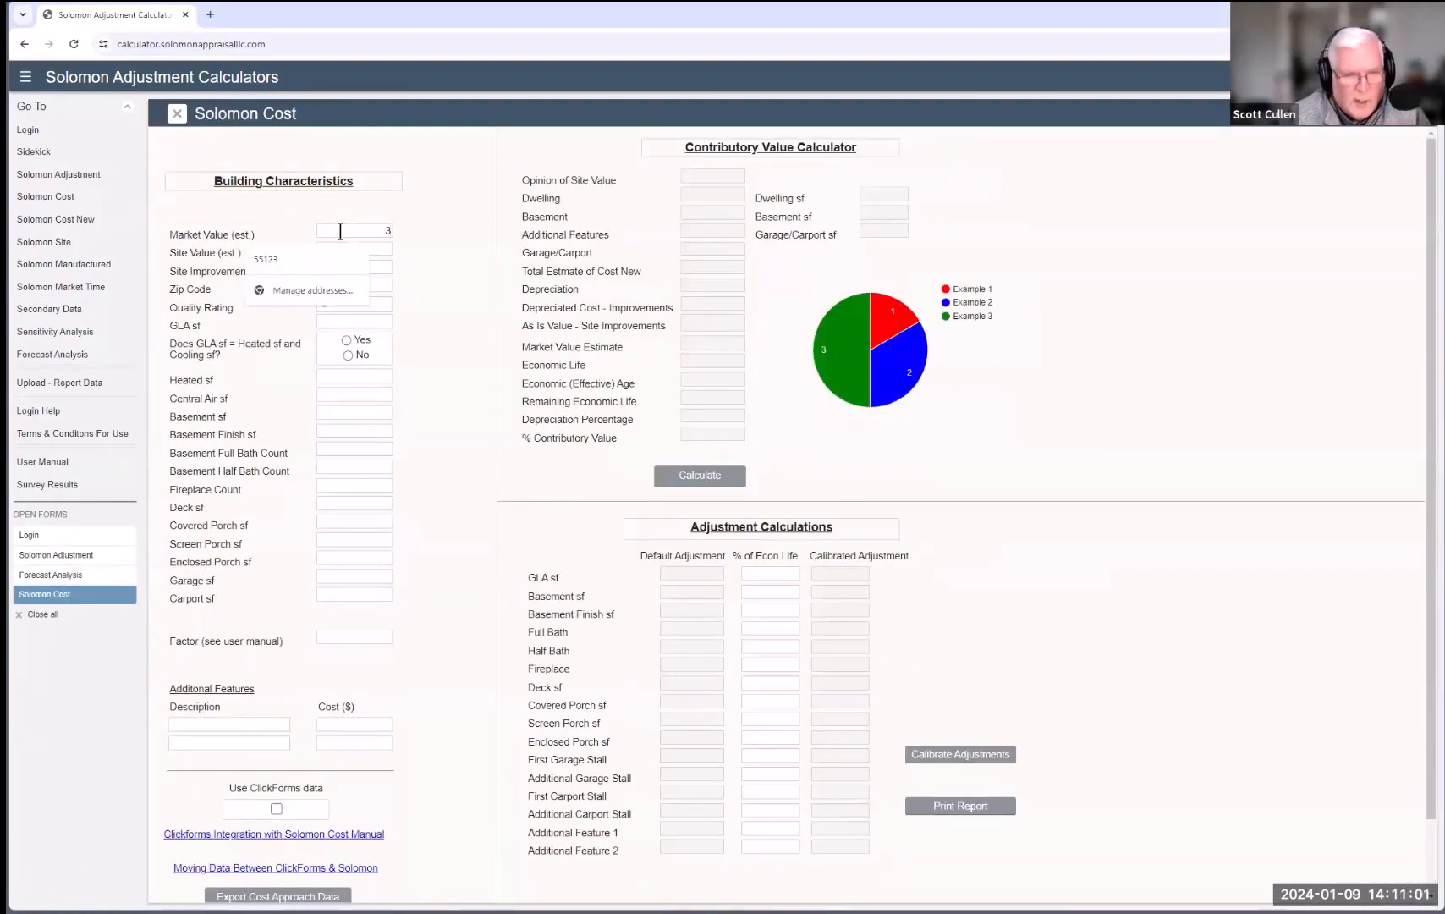
text(00,000)
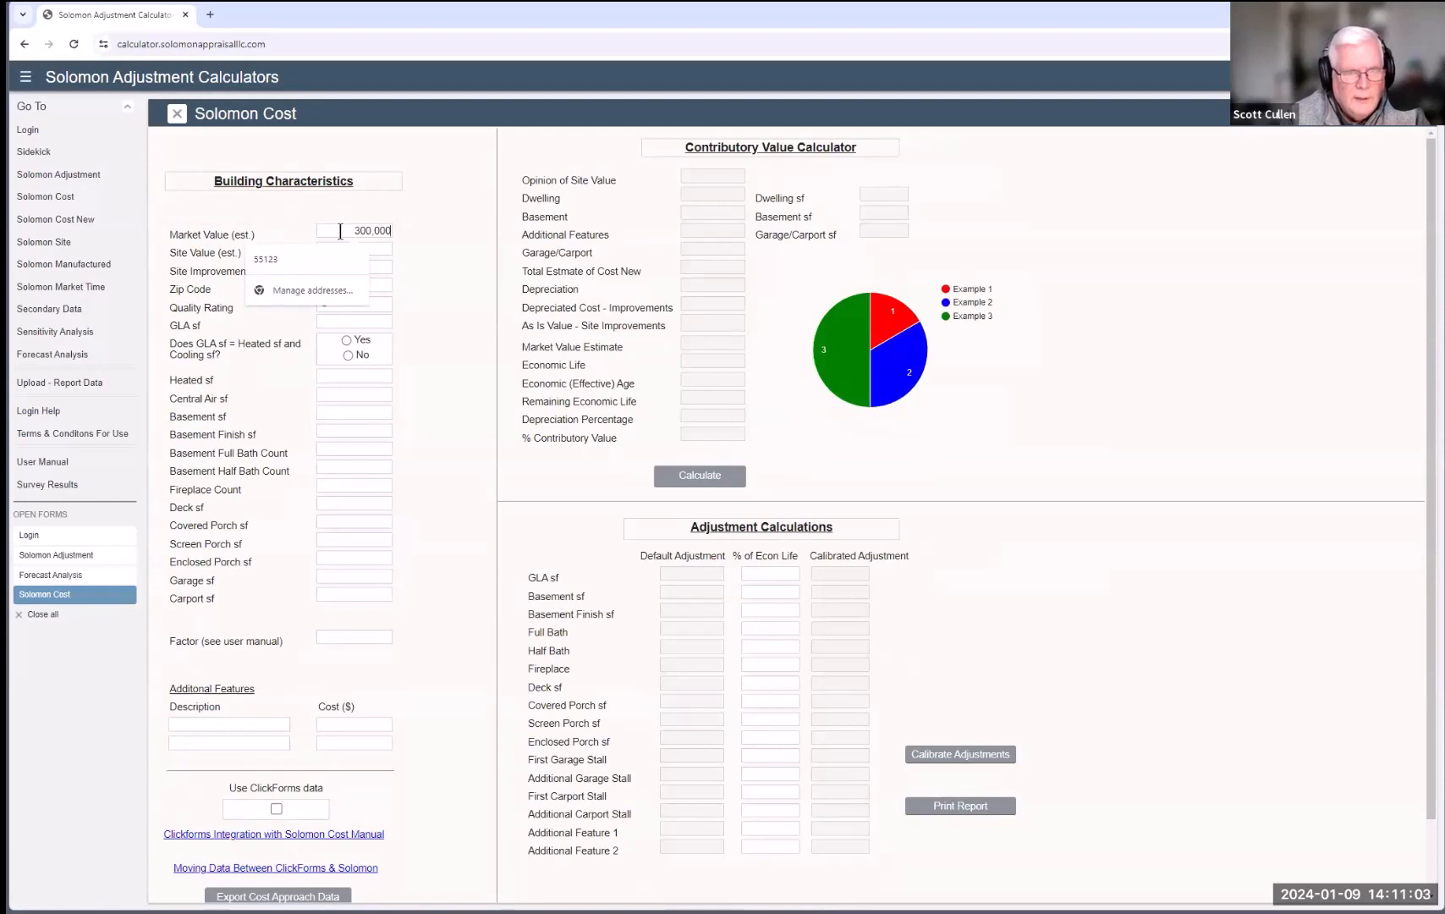
key(Tab)
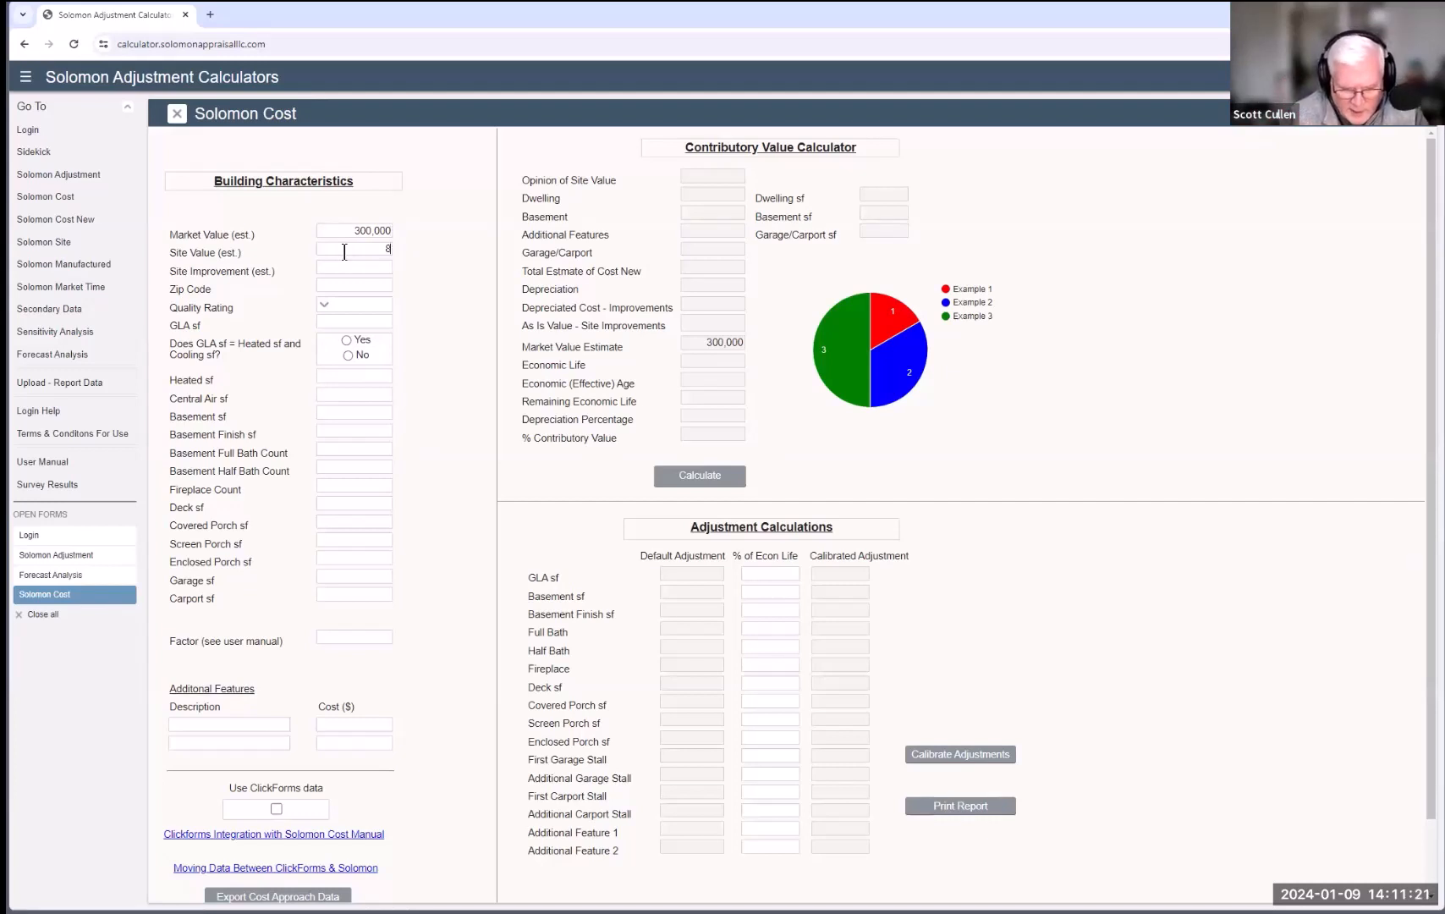
text(80,000)
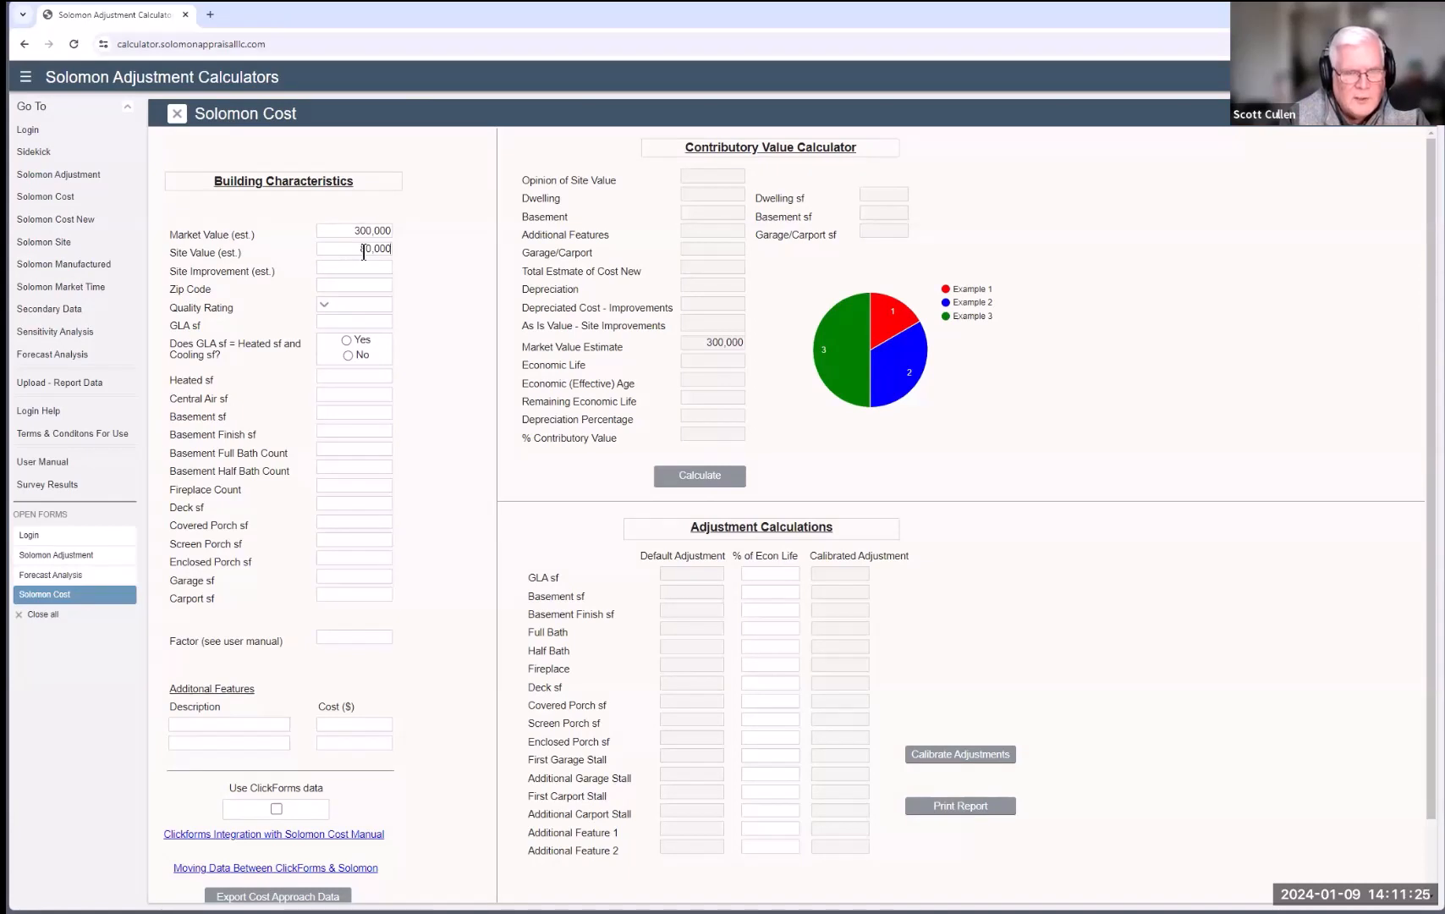
click(343, 265)
text(20)
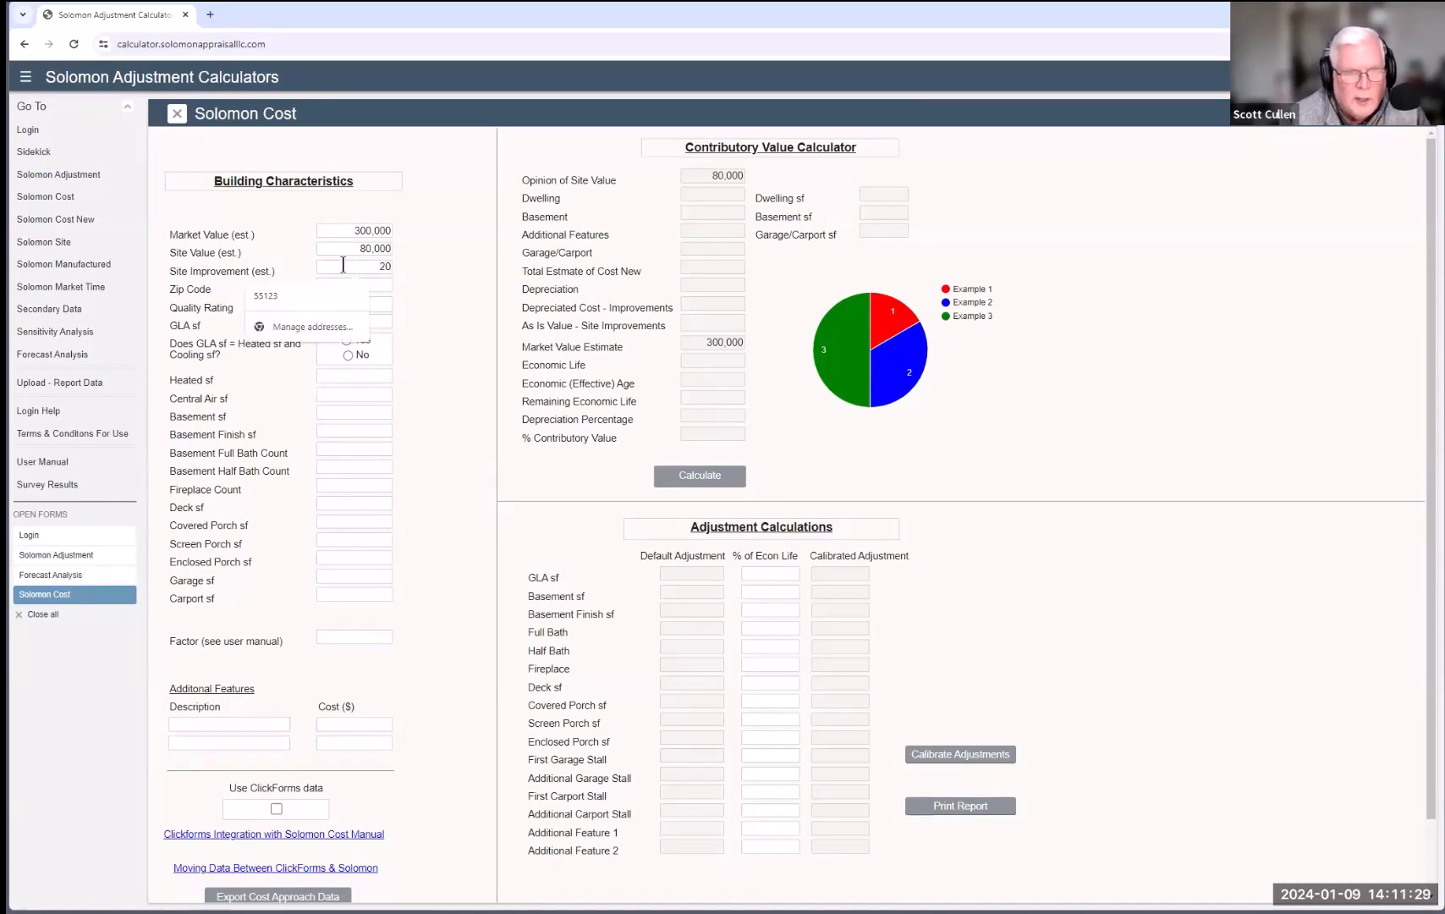
text(,000)
click(378, 282)
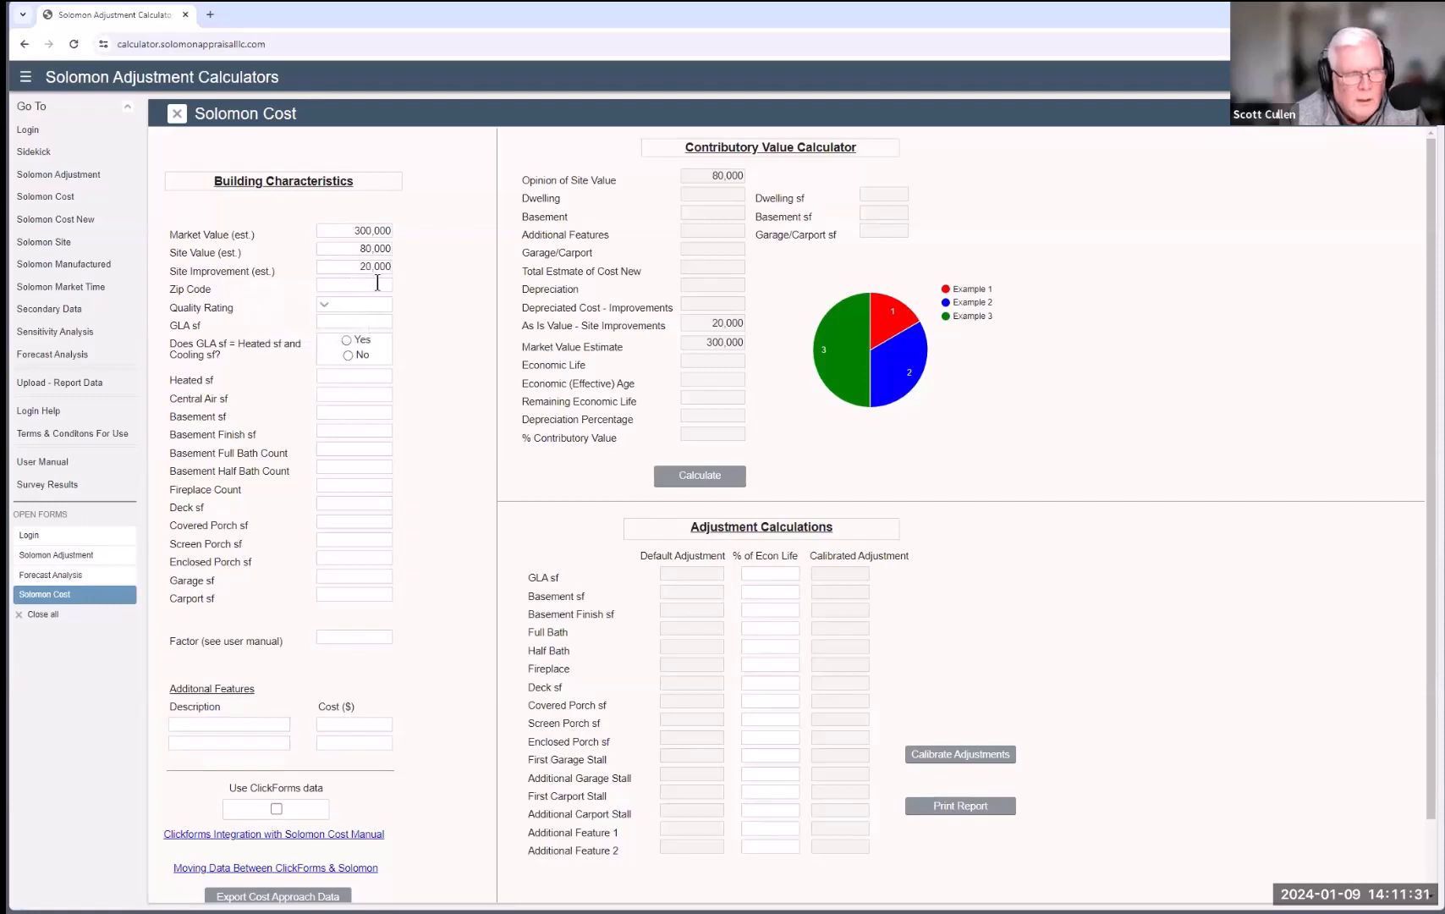
text(55123)
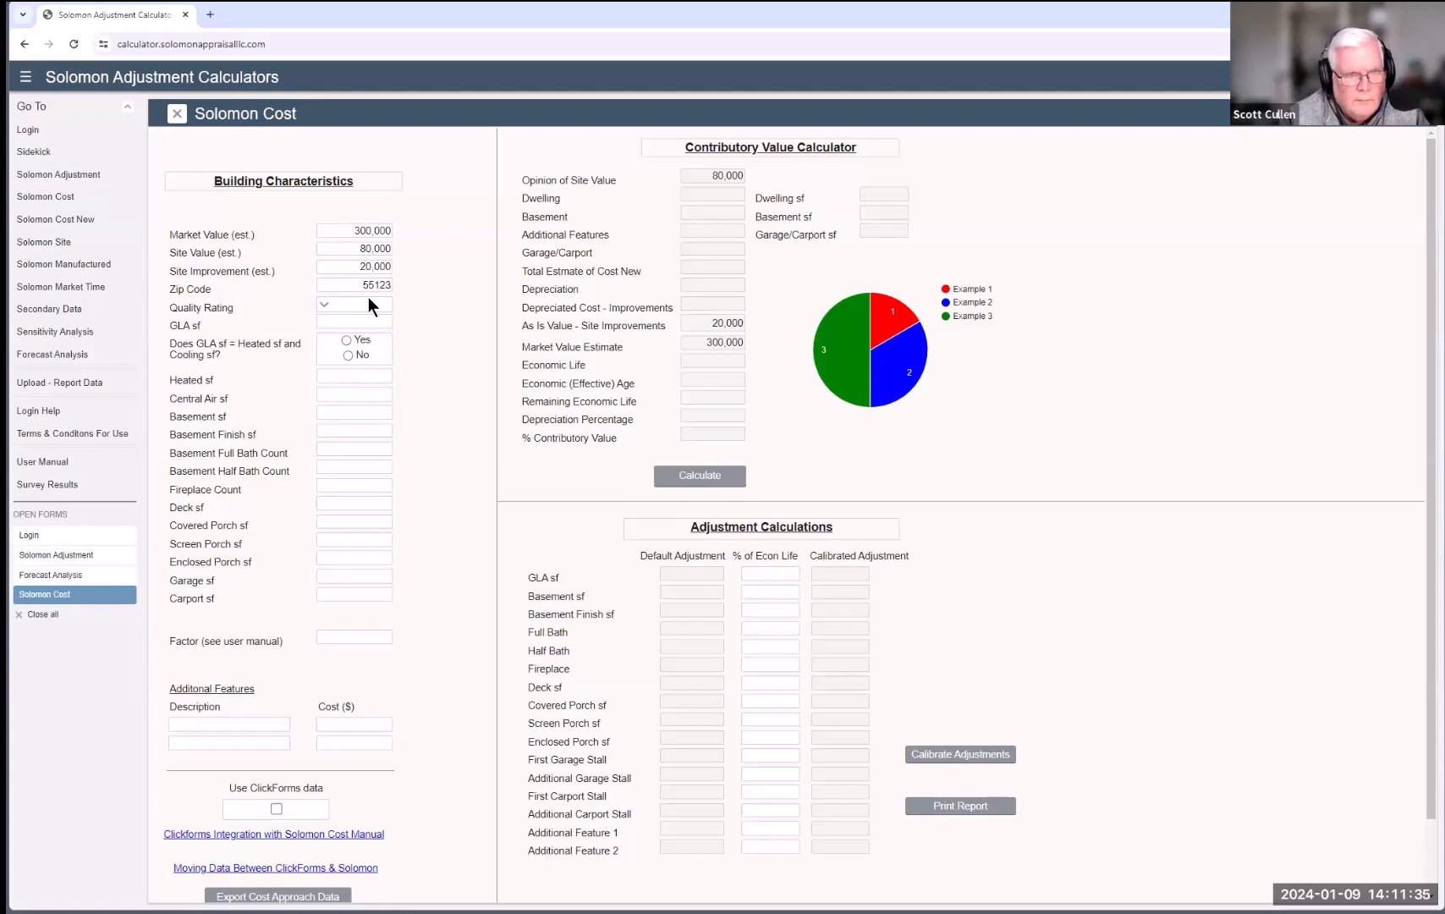
Step: Set quality rating 4 and GLA of 2000 sf, marked equal to heated and cooled area
click(327, 309)
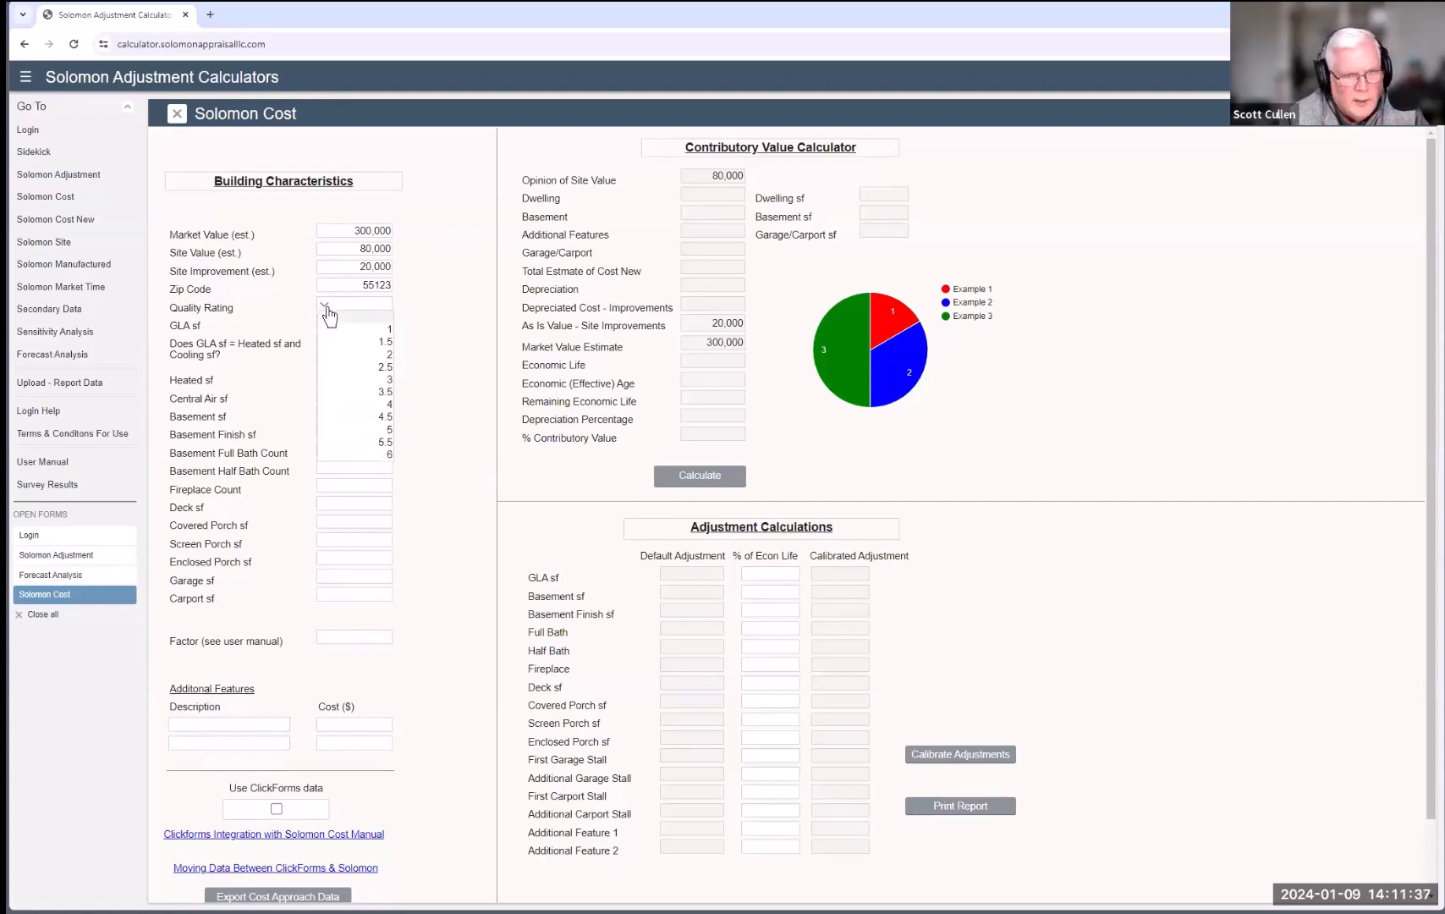
click(386, 403)
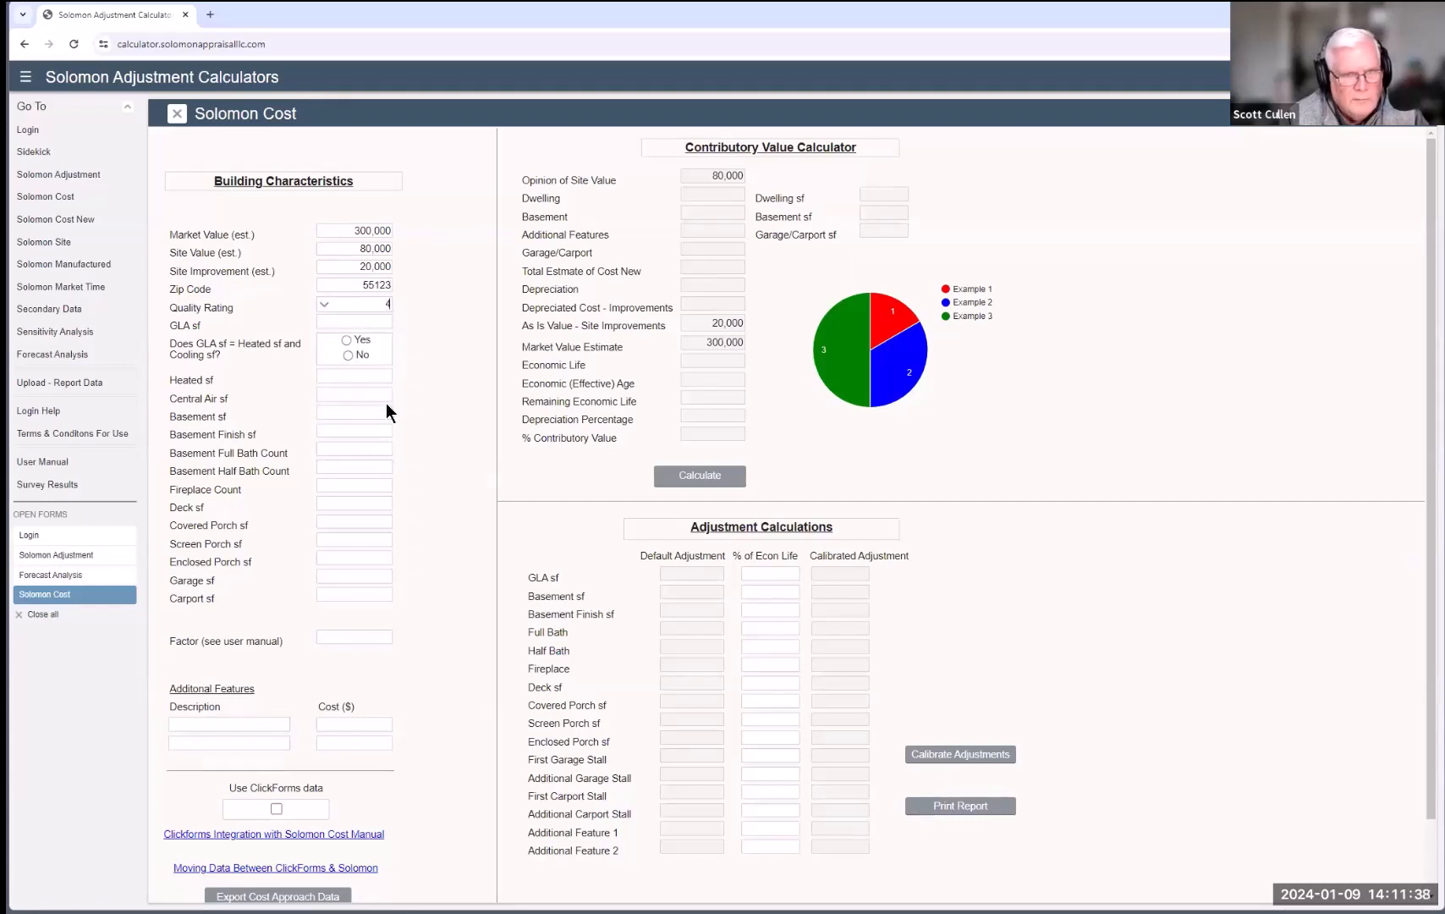
click(340, 322)
text(2000)
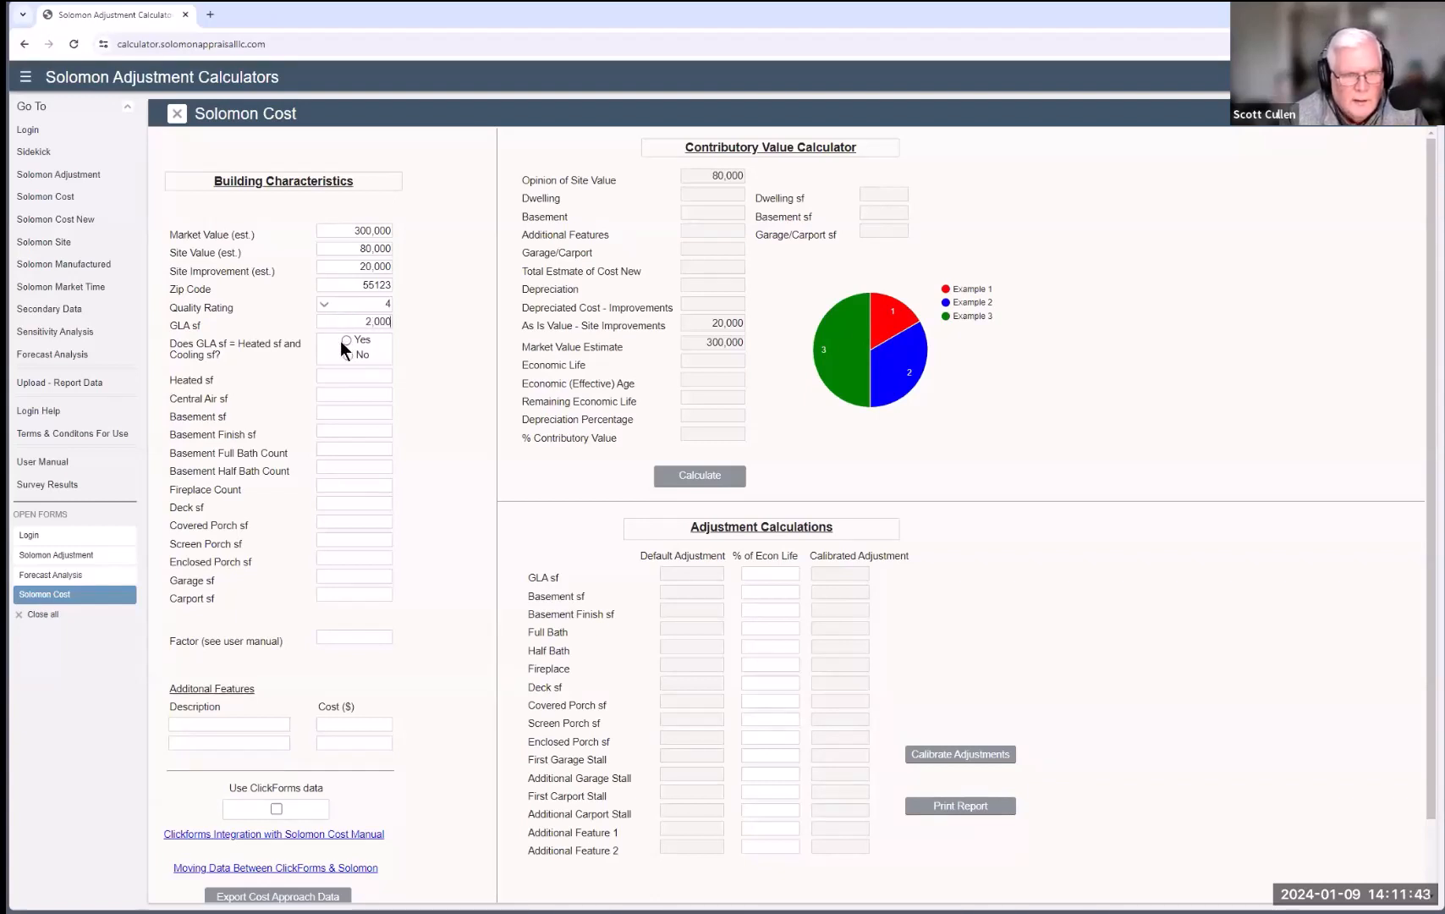
click(347, 338)
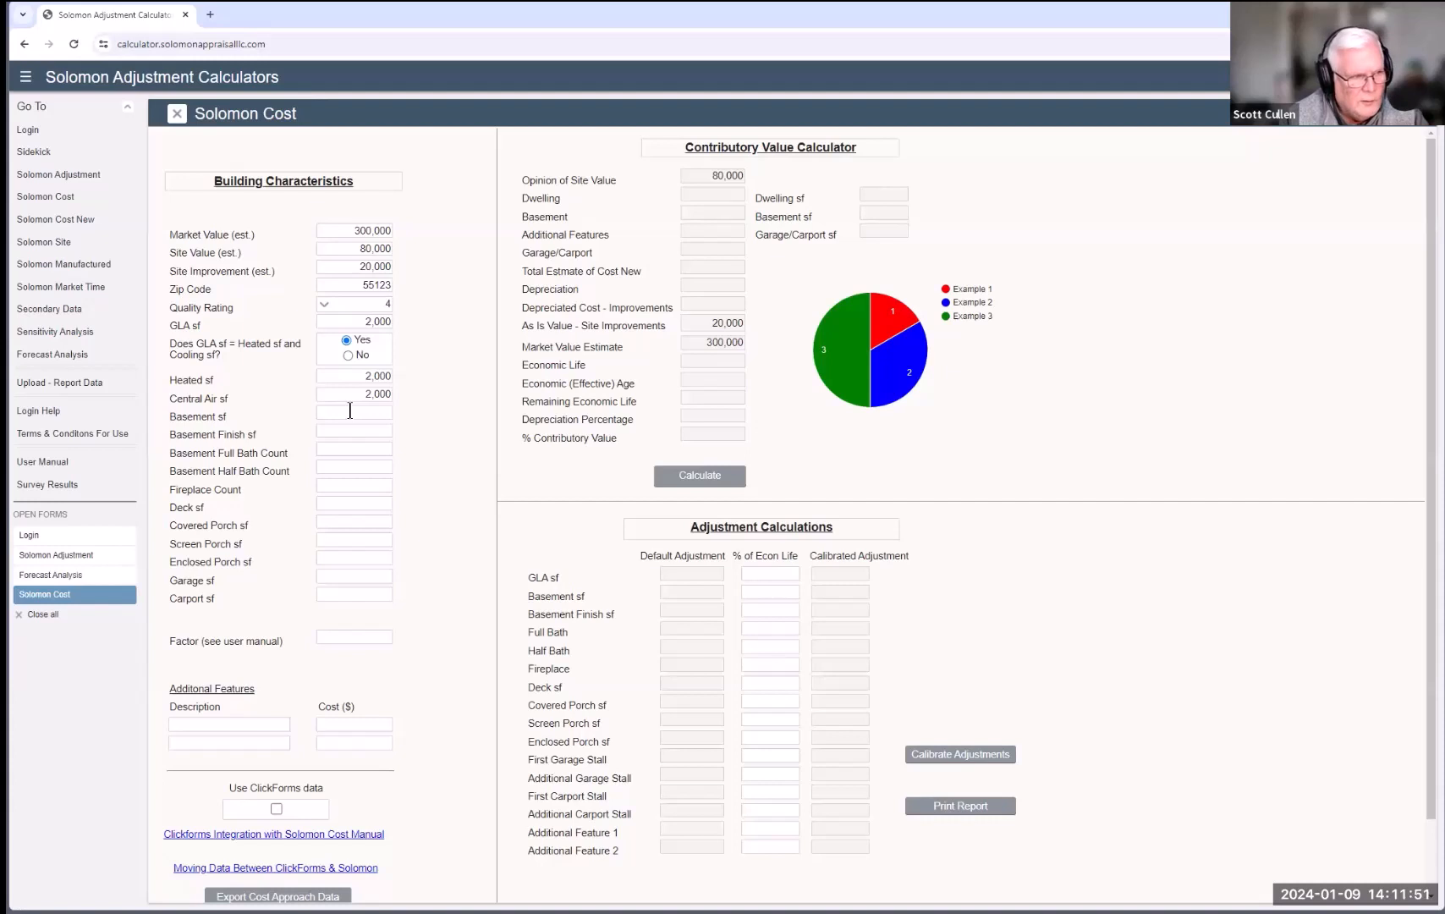
Step: Enter 1 fireplace, 100 sf covered porch and 440 sf garage, then calculate the contributory values
click(357, 482)
text(1)
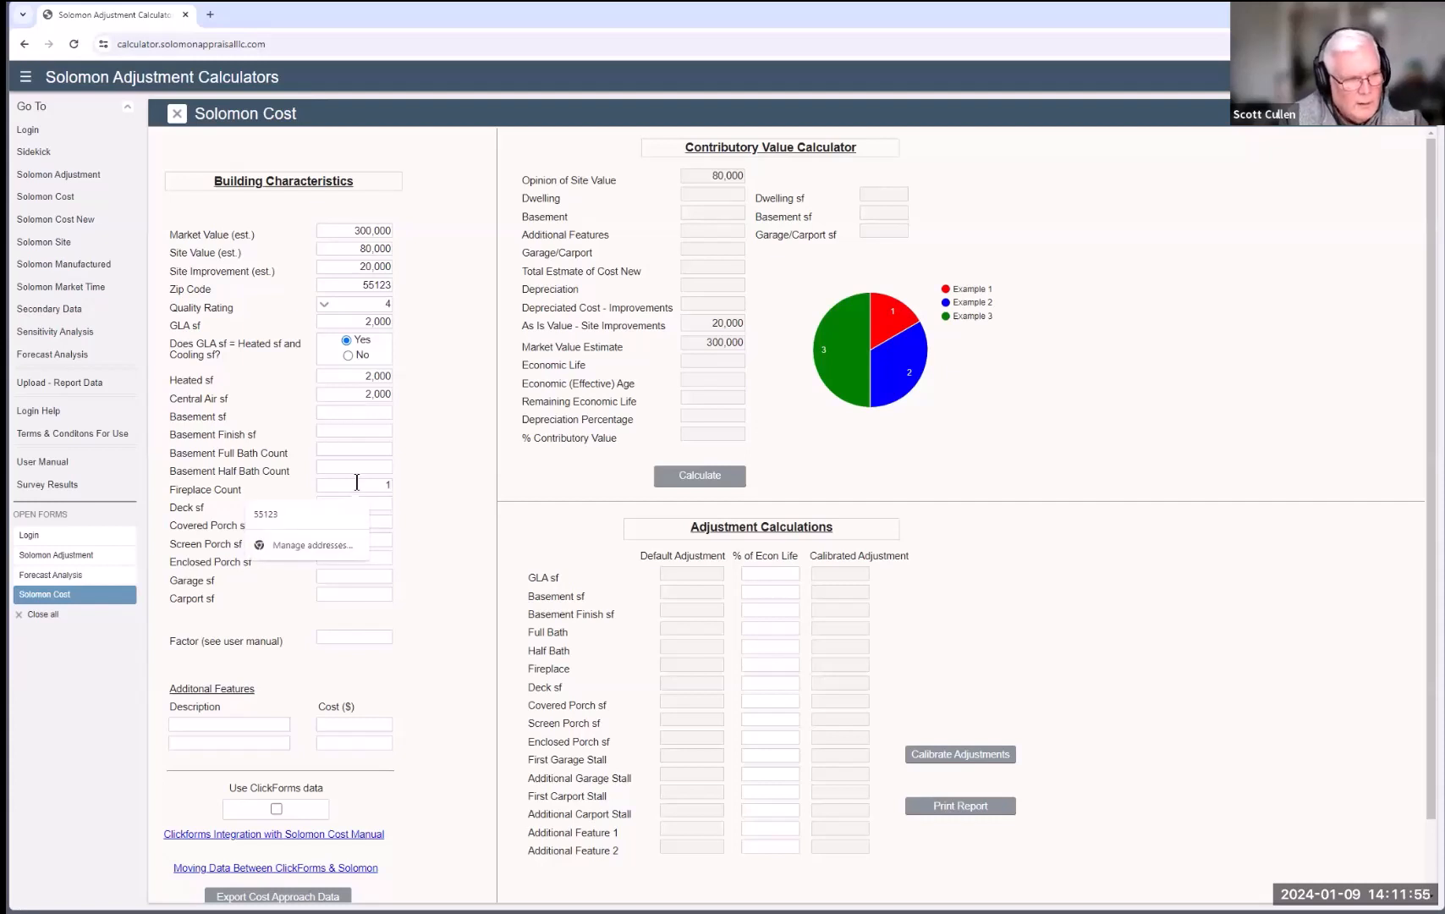
click(419, 530)
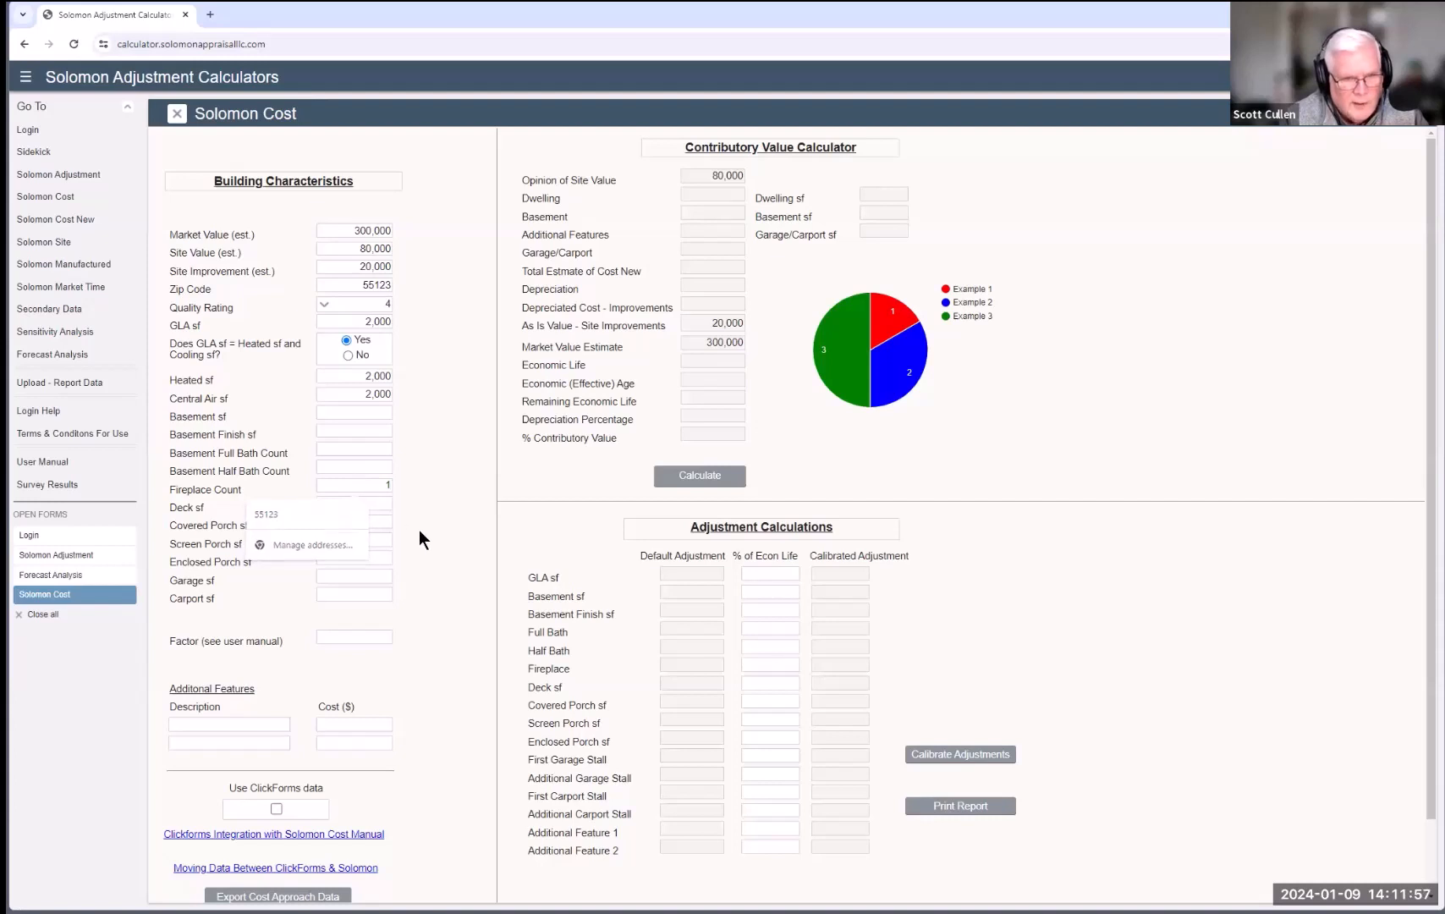
click(334, 524)
text(100)
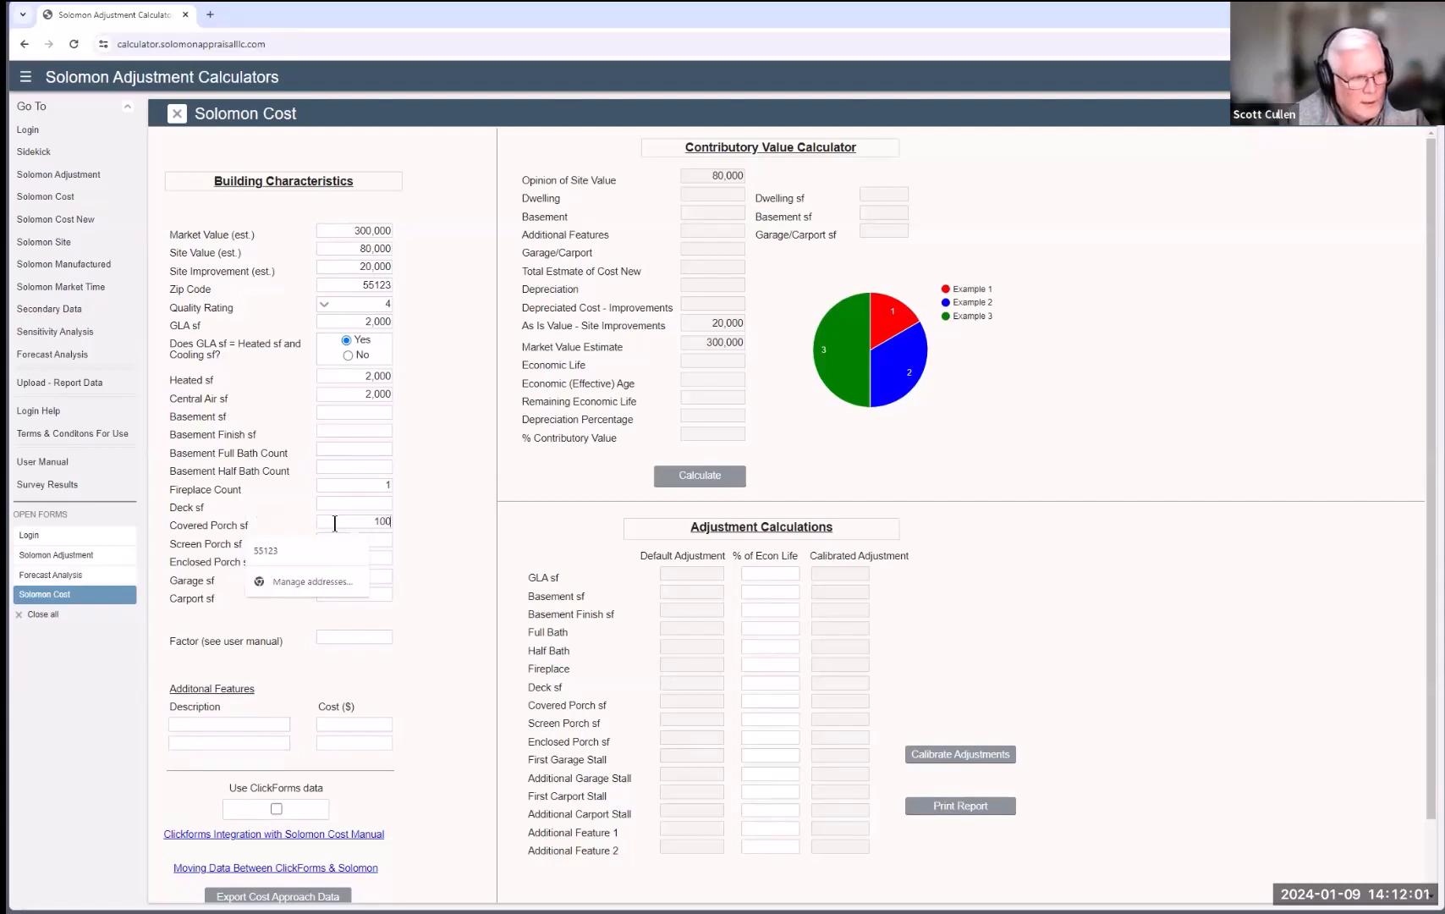
click(422, 561)
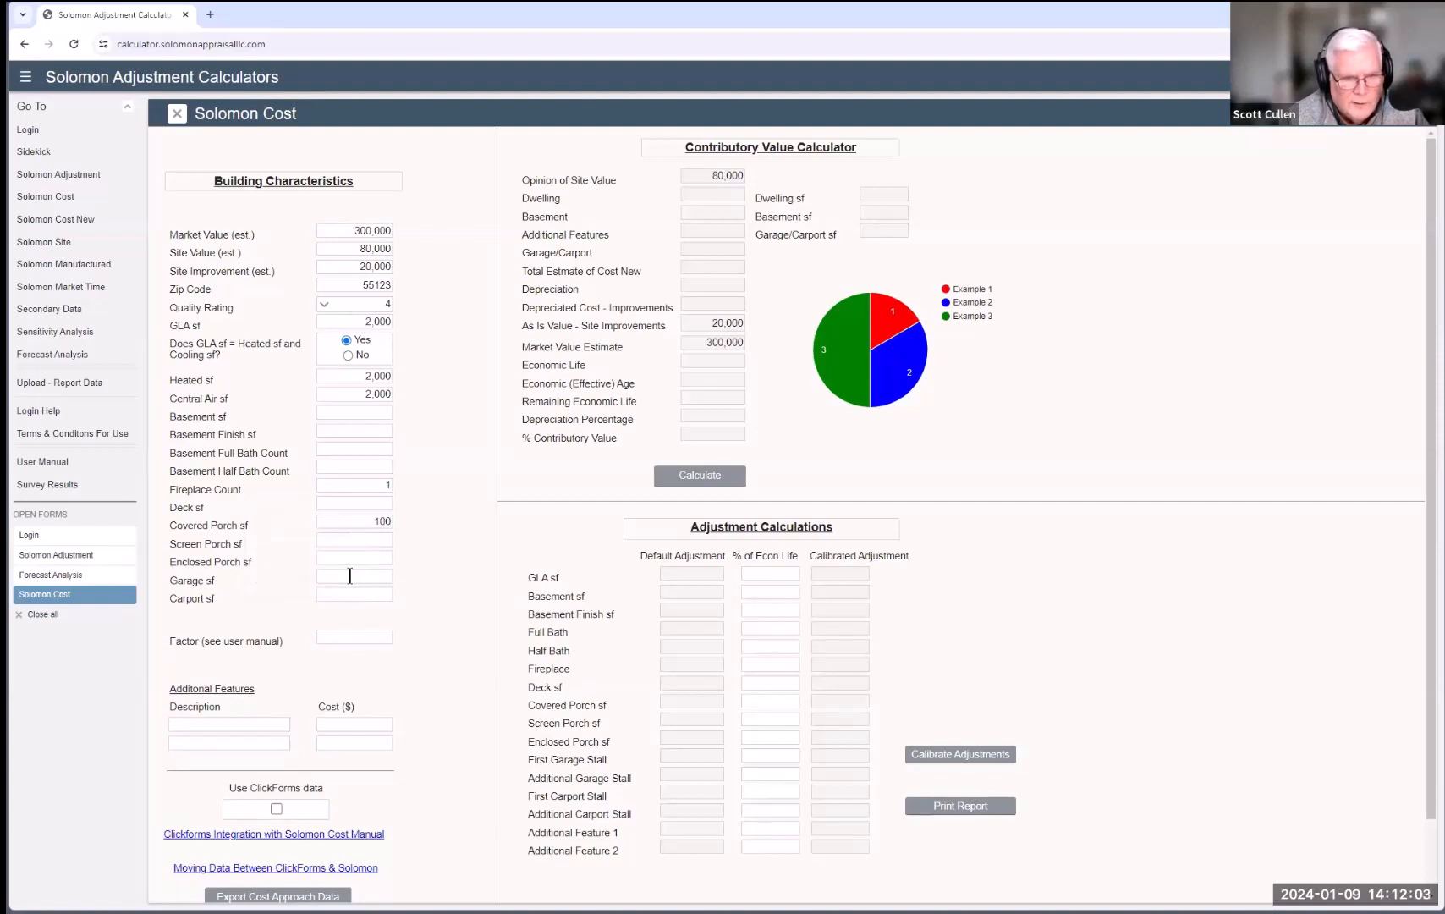
click(349, 576)
text(440)
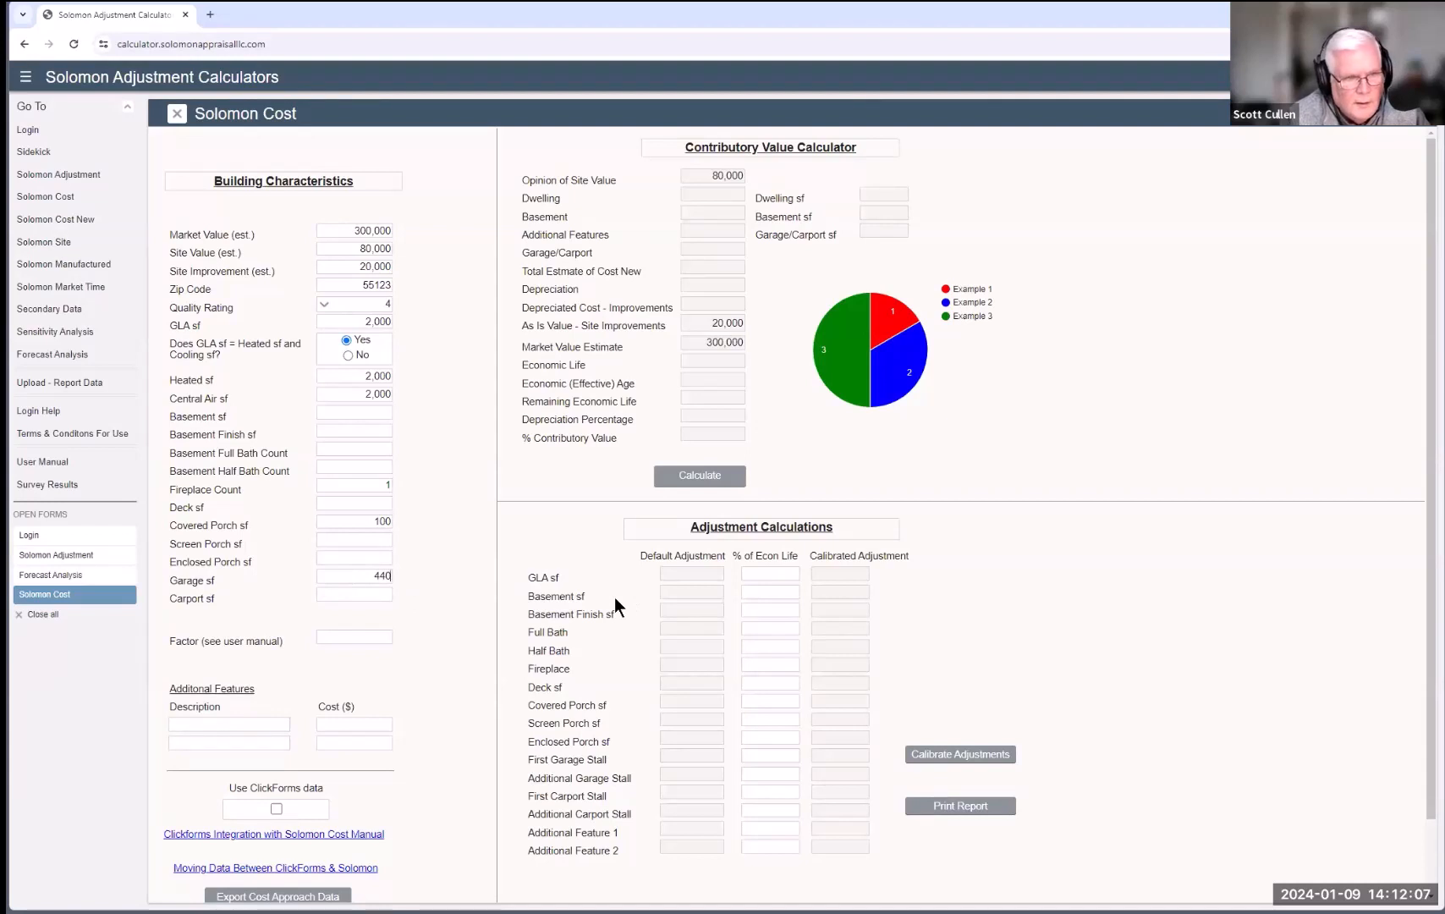
click(726, 484)
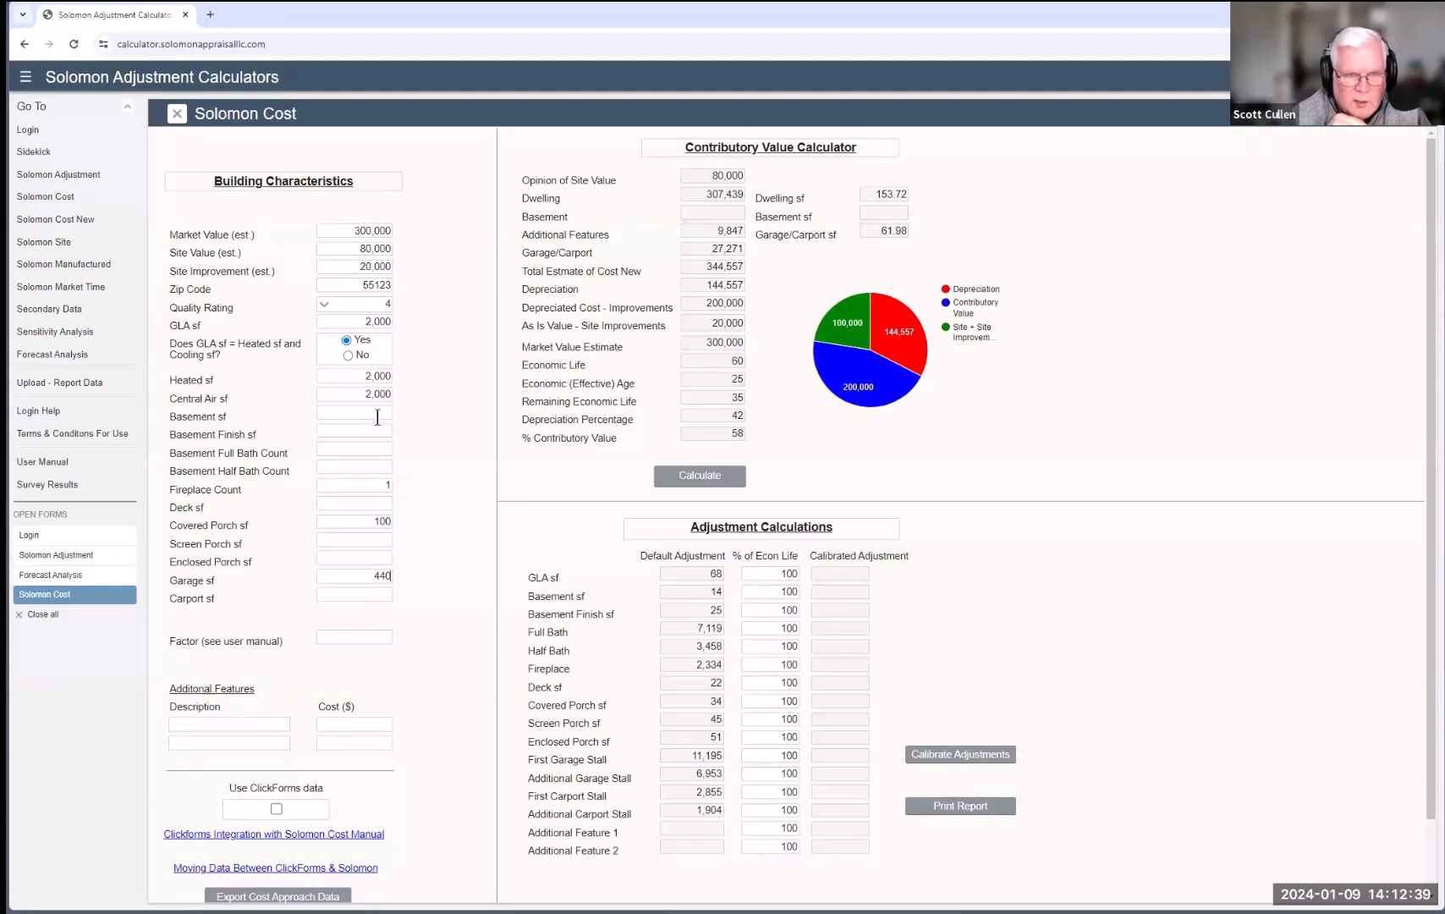
Step: Enter a Factor of -8 and recalculate the Solomon Cost results
click(342, 635)
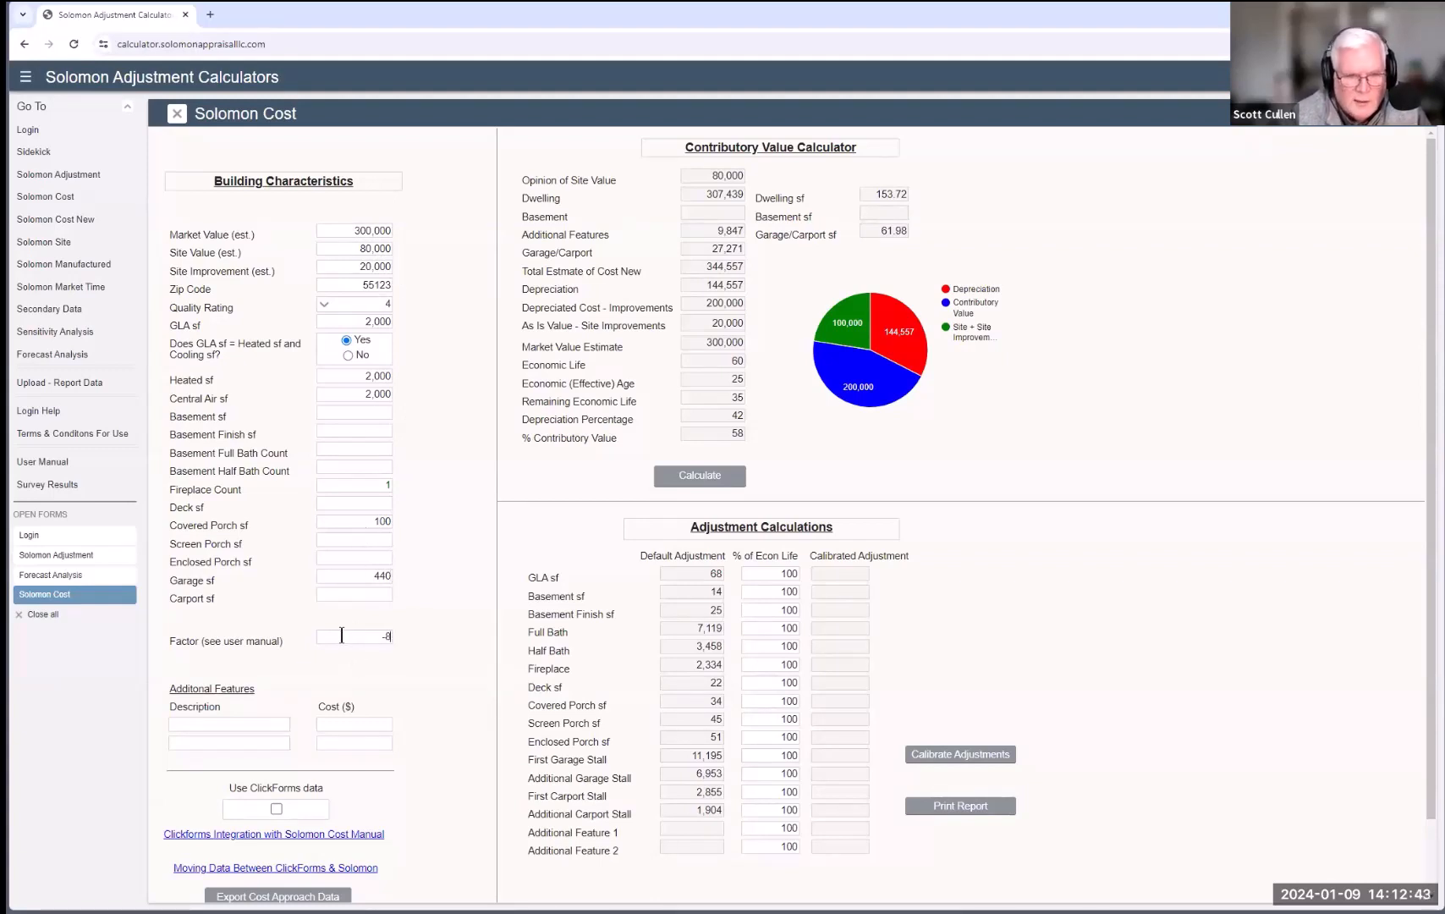
click(697, 479)
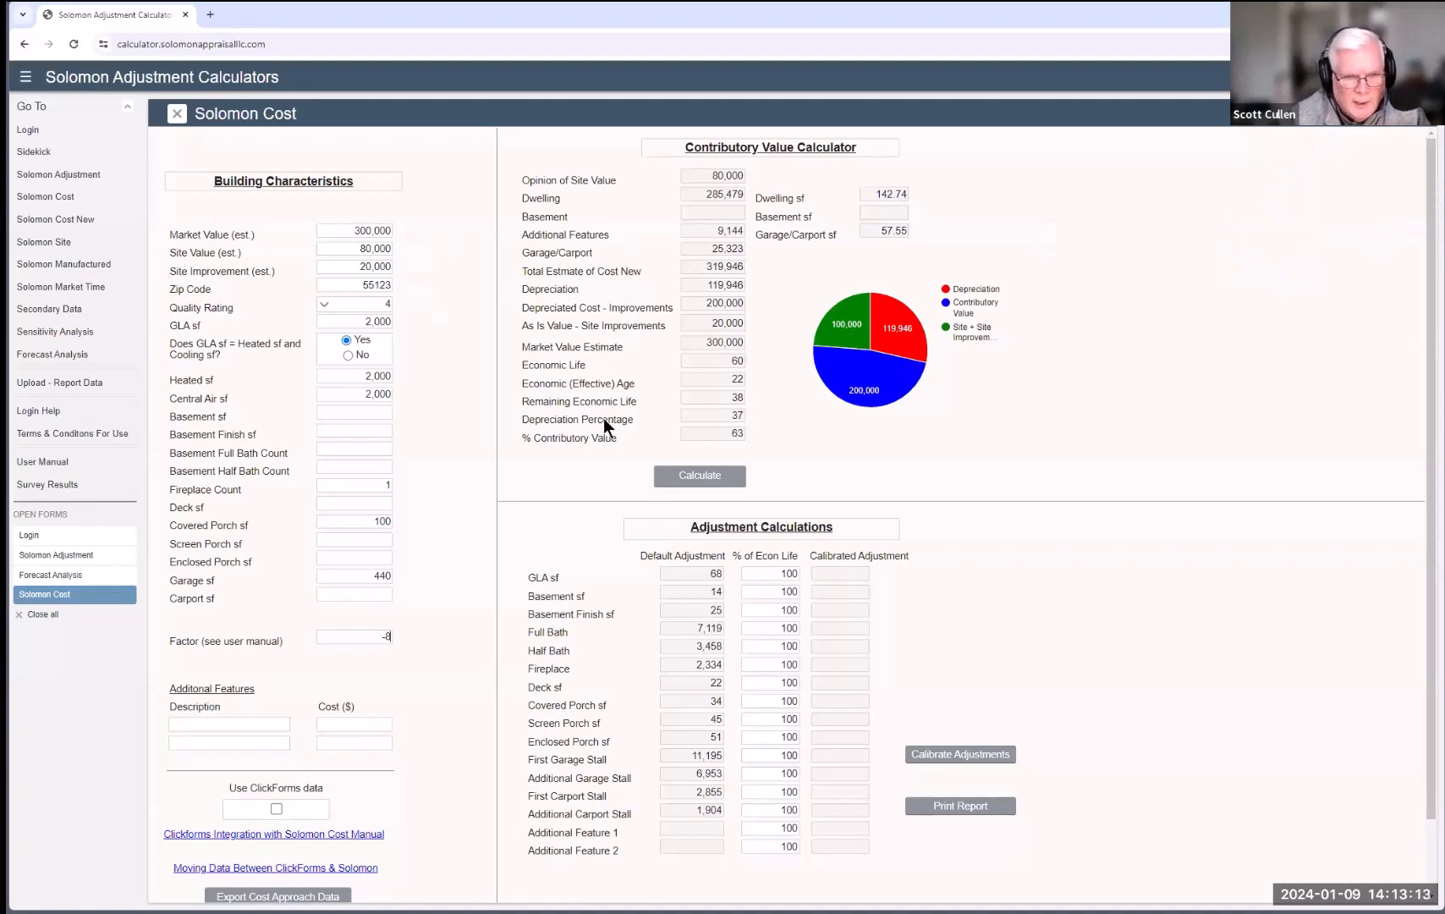
Step: Set % of economic life to 63 for GLA, 0 for both basement rows, 50 for fireplace, and calibrate
double_click(778, 574)
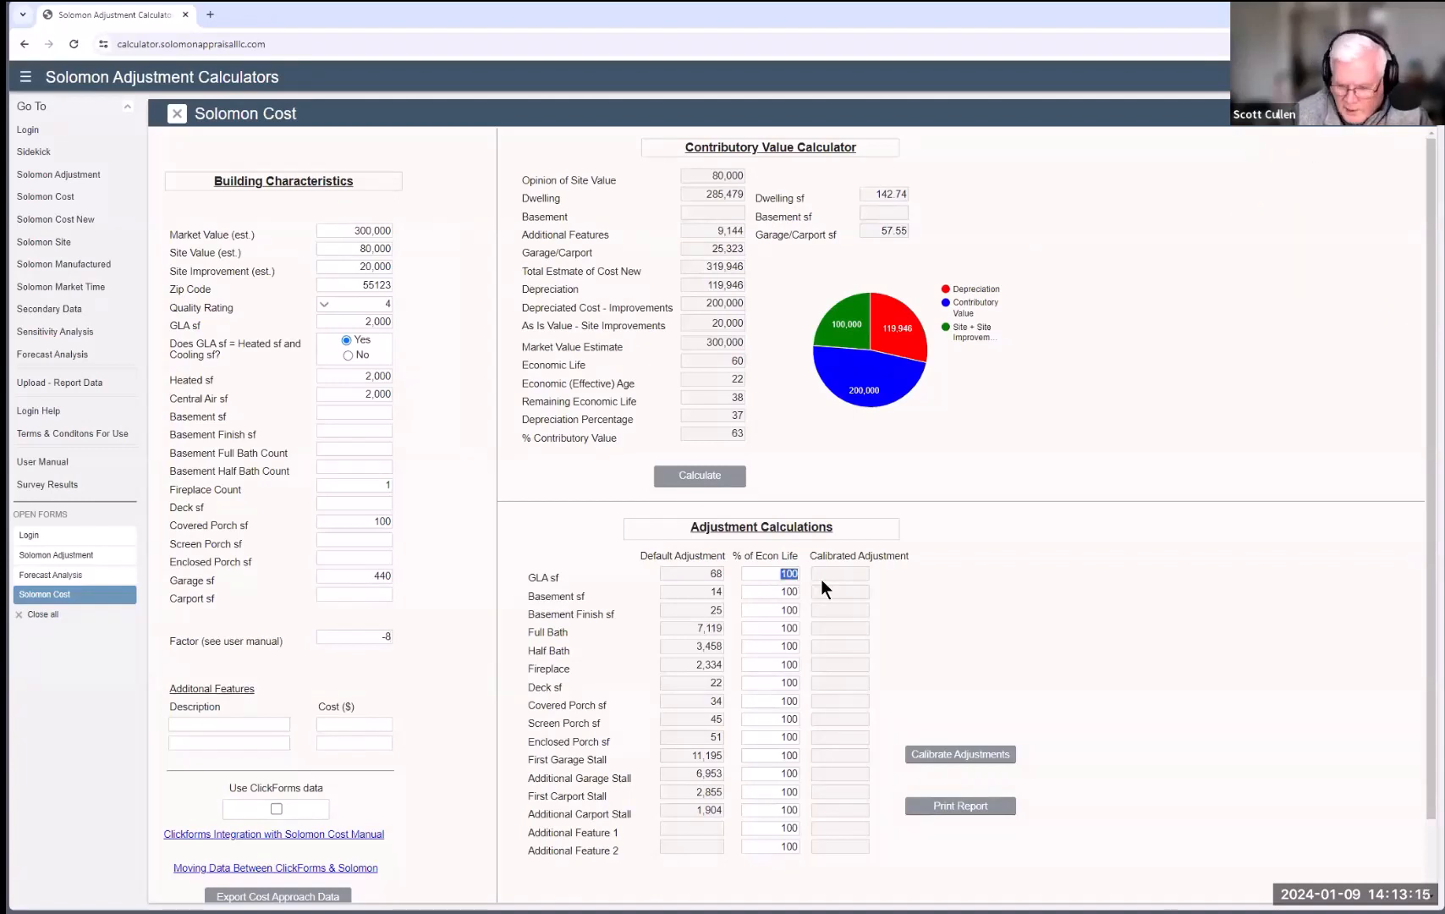
text(63)
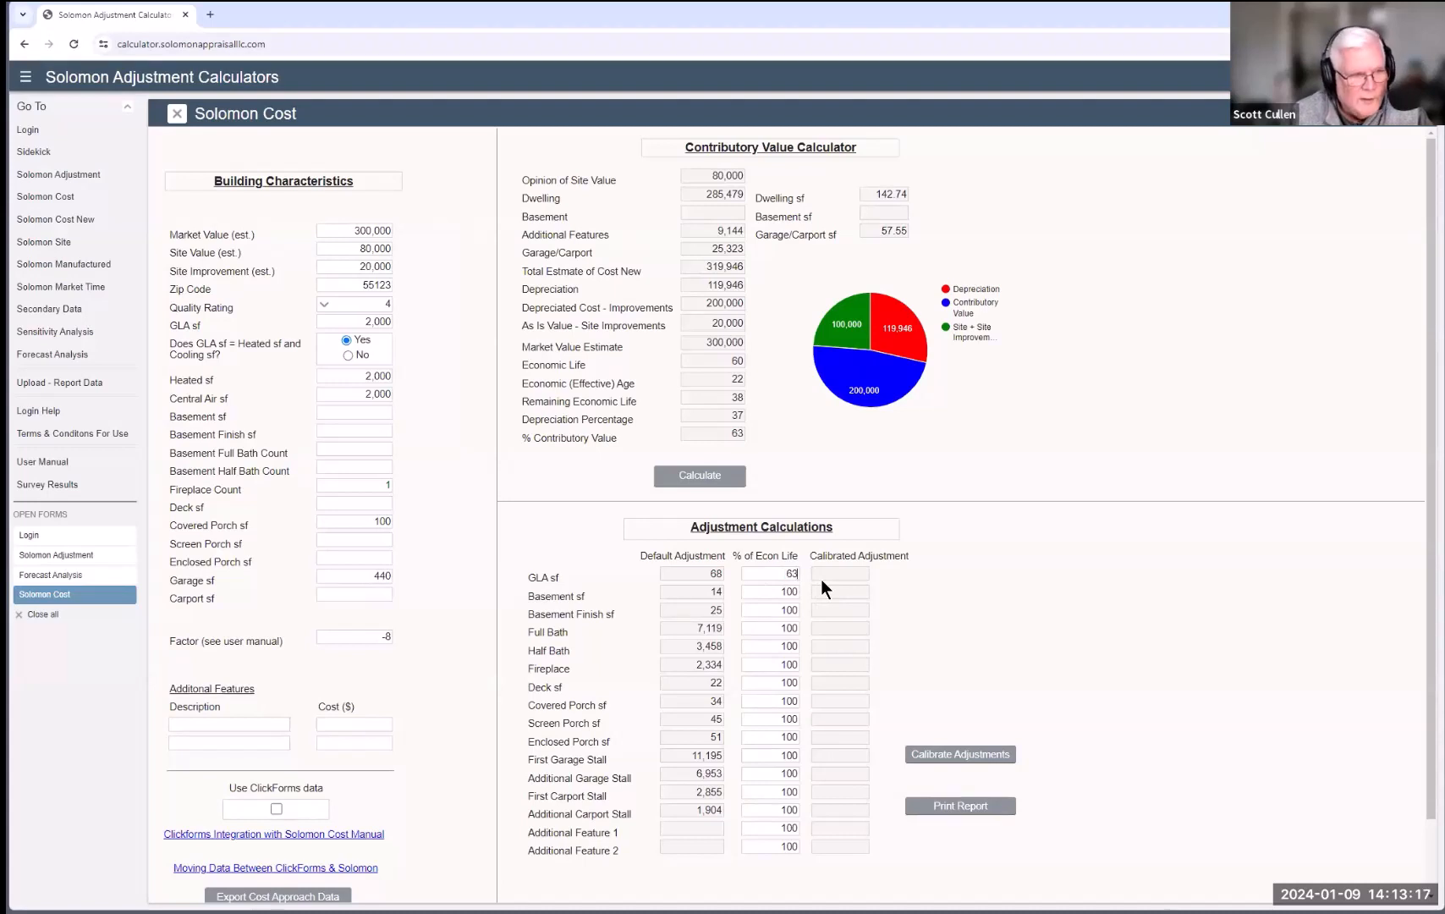
double_click(783, 592)
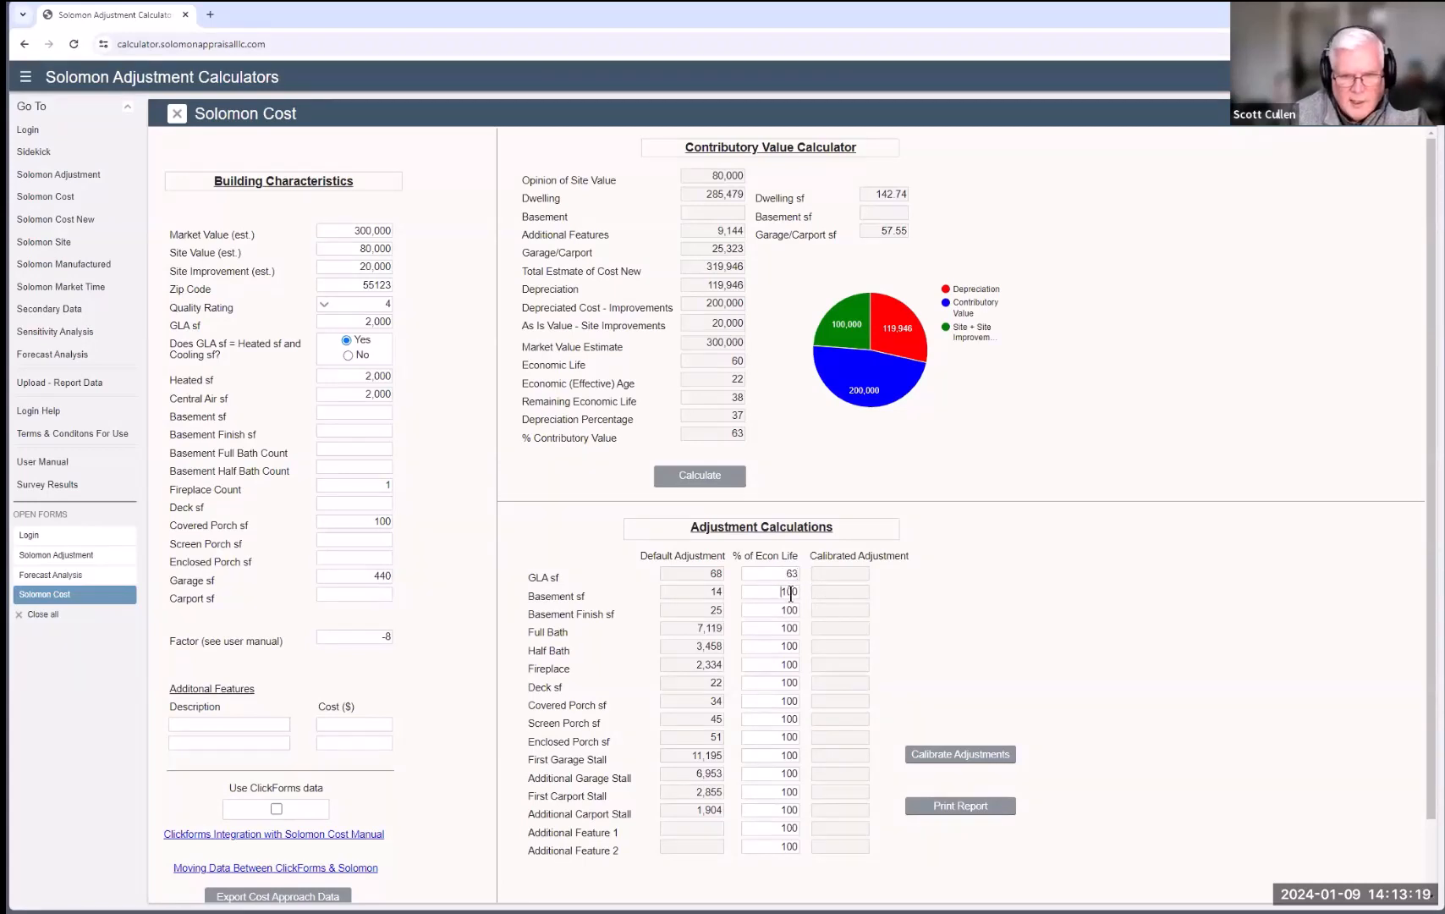
text(0)
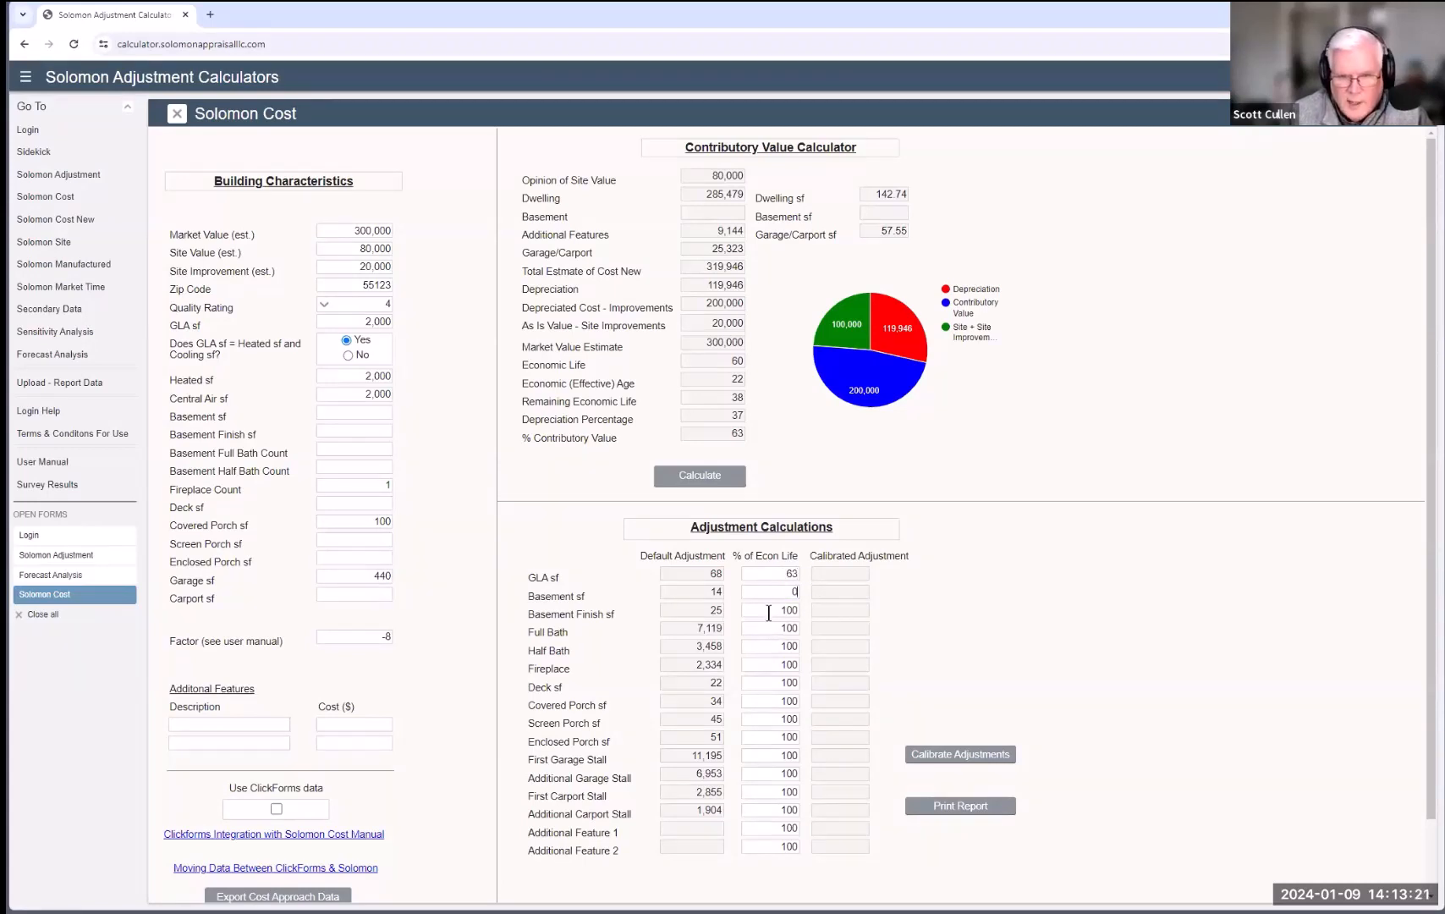
double_click(770, 611)
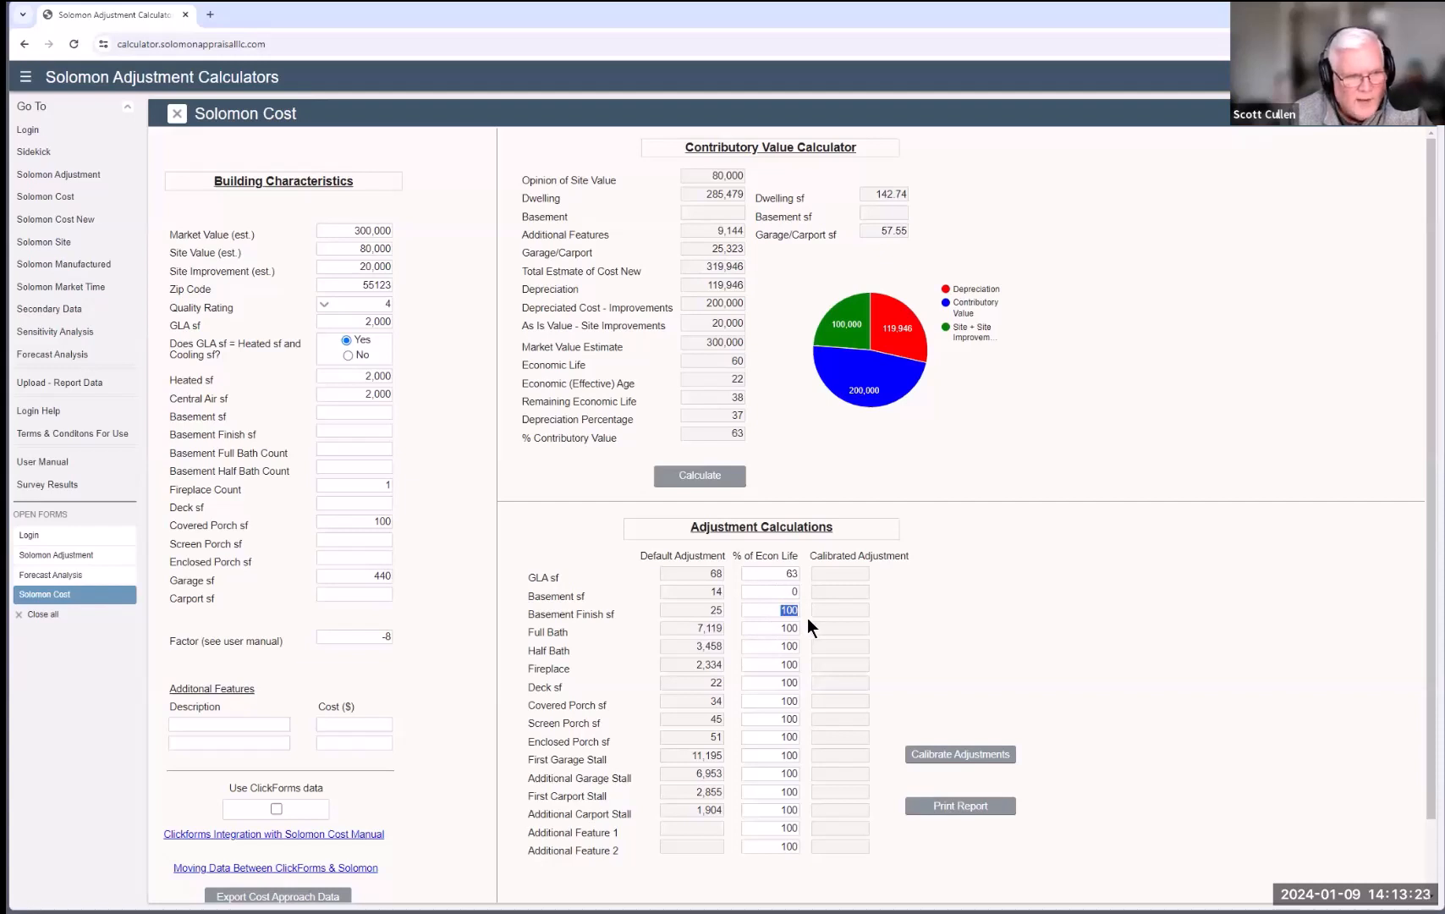
text(0)
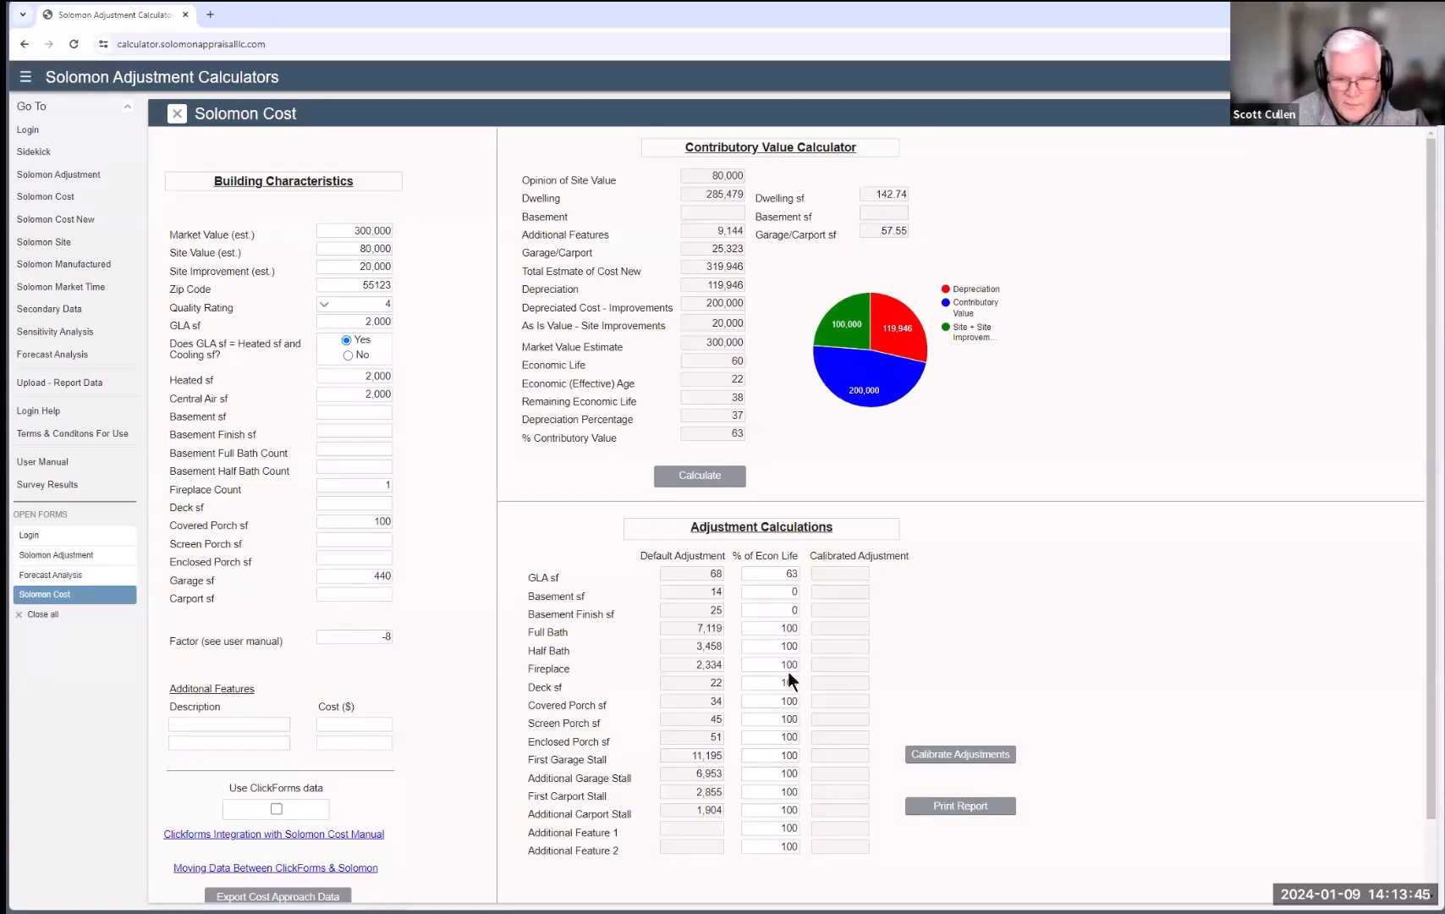
double_click(781, 666)
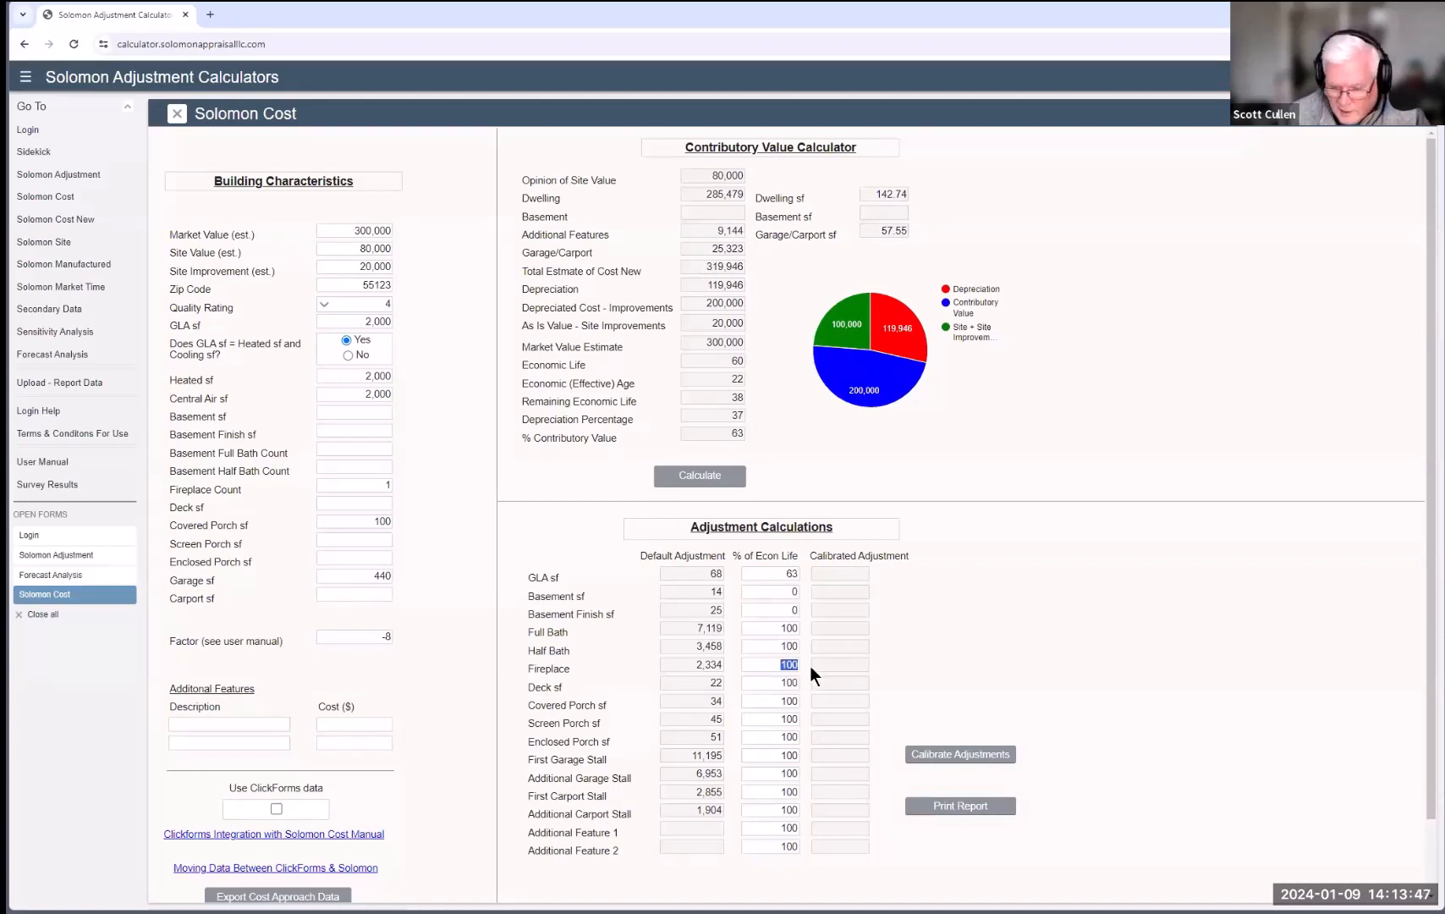
text(50)
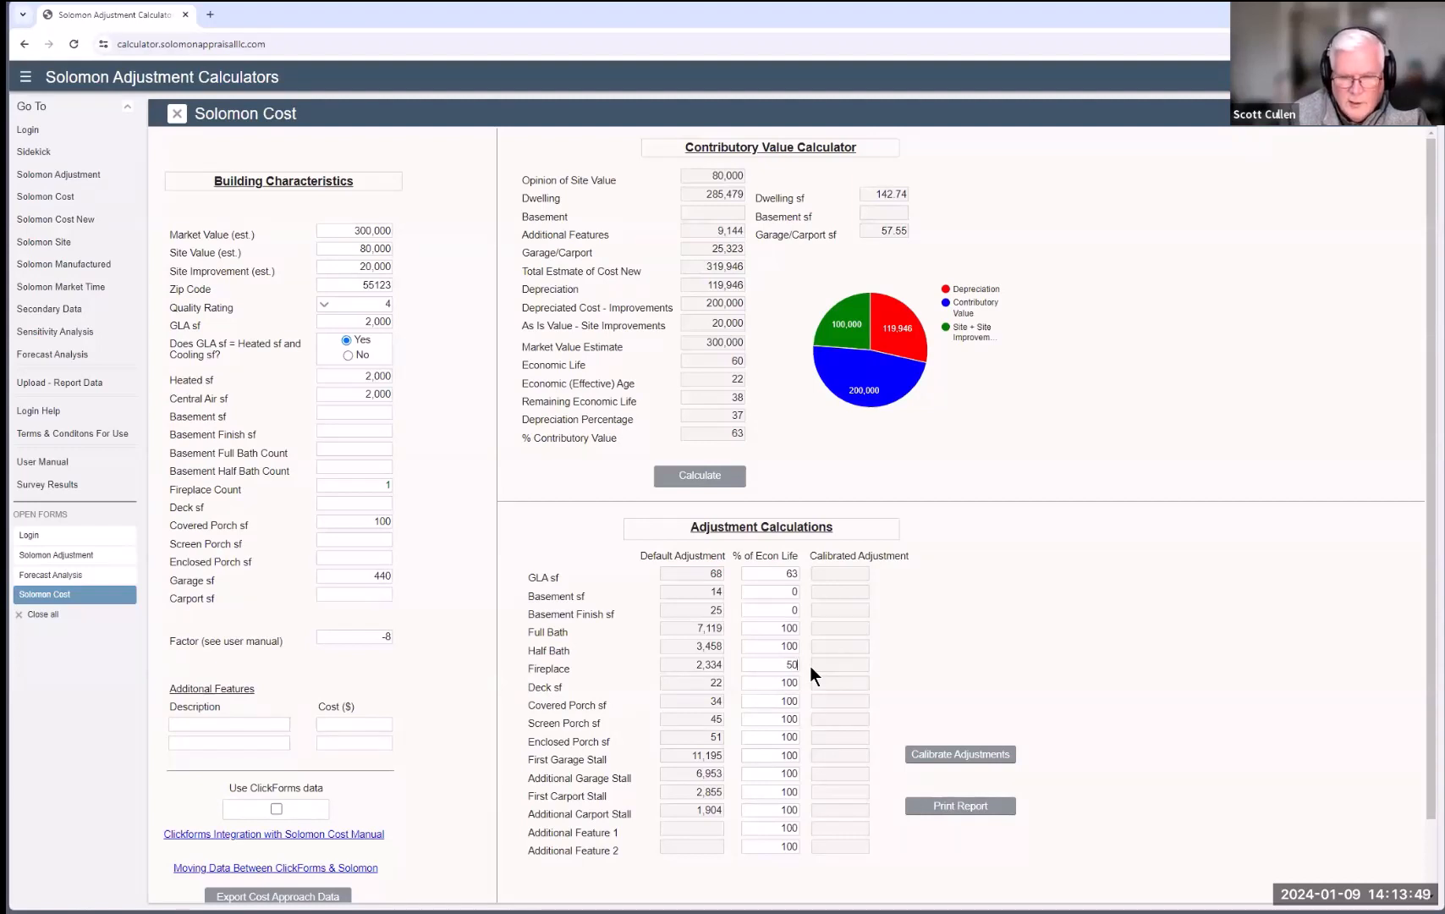
click(939, 757)
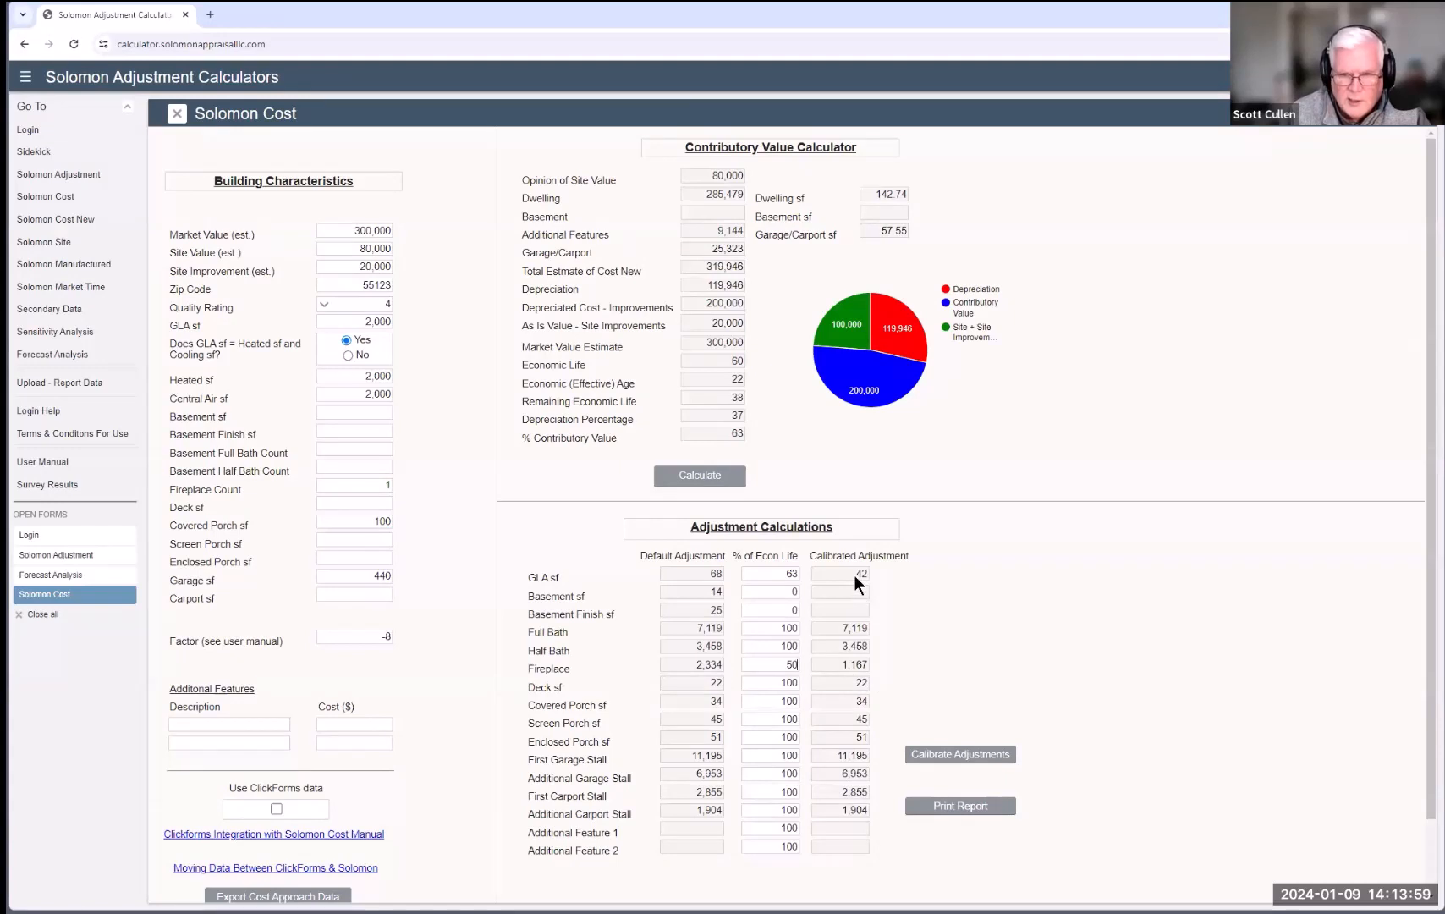
Step: Set economic life to 33% for deck and 50%, 67%, 75% for covered, screen and enclosed porches
double_click(760, 684)
text(33)
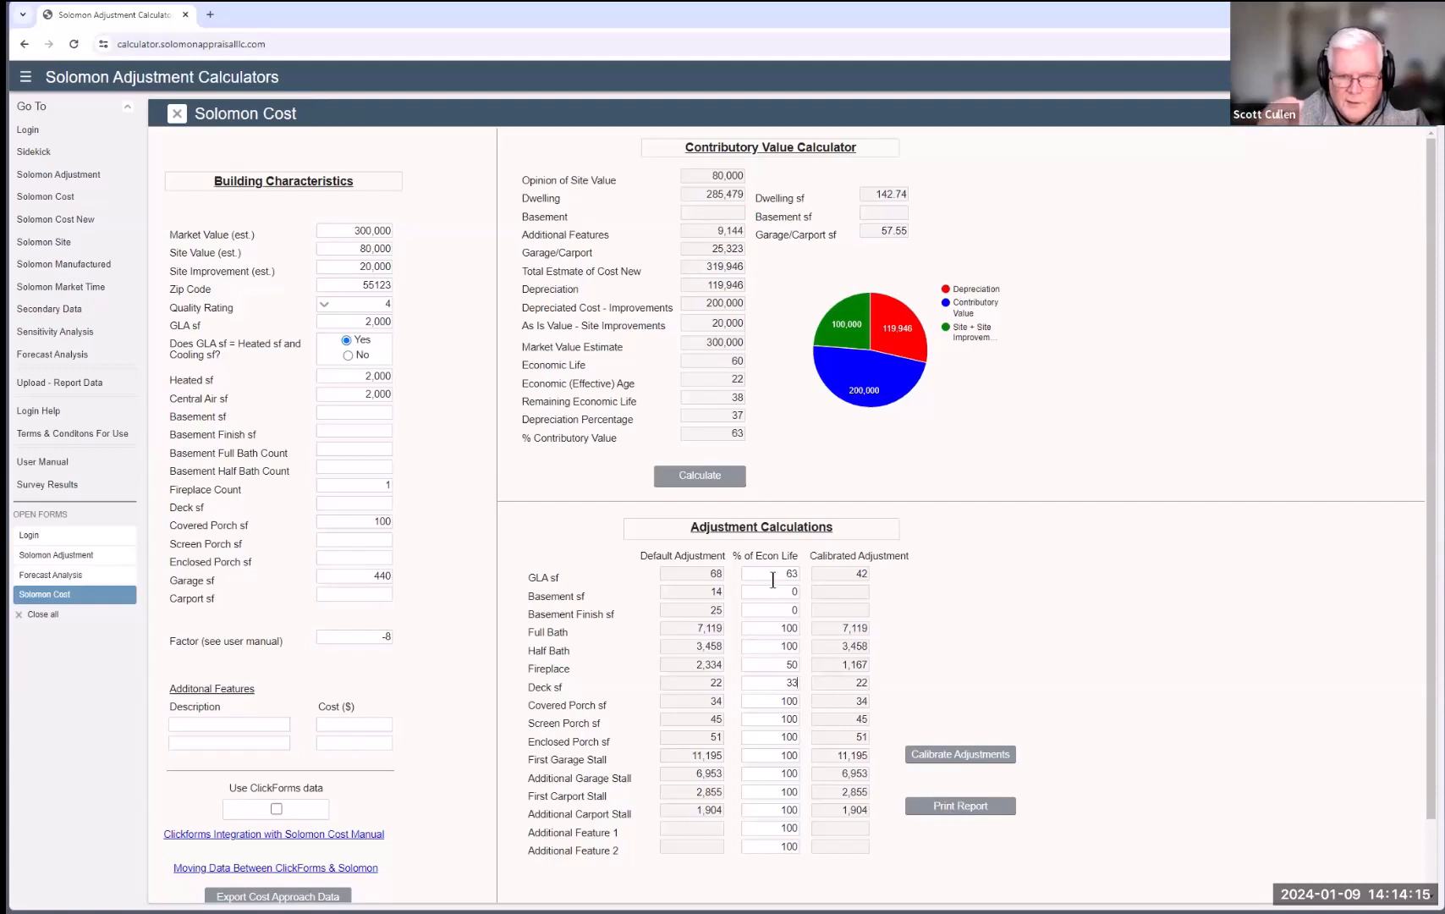
click(772, 700)
double_click(773, 701)
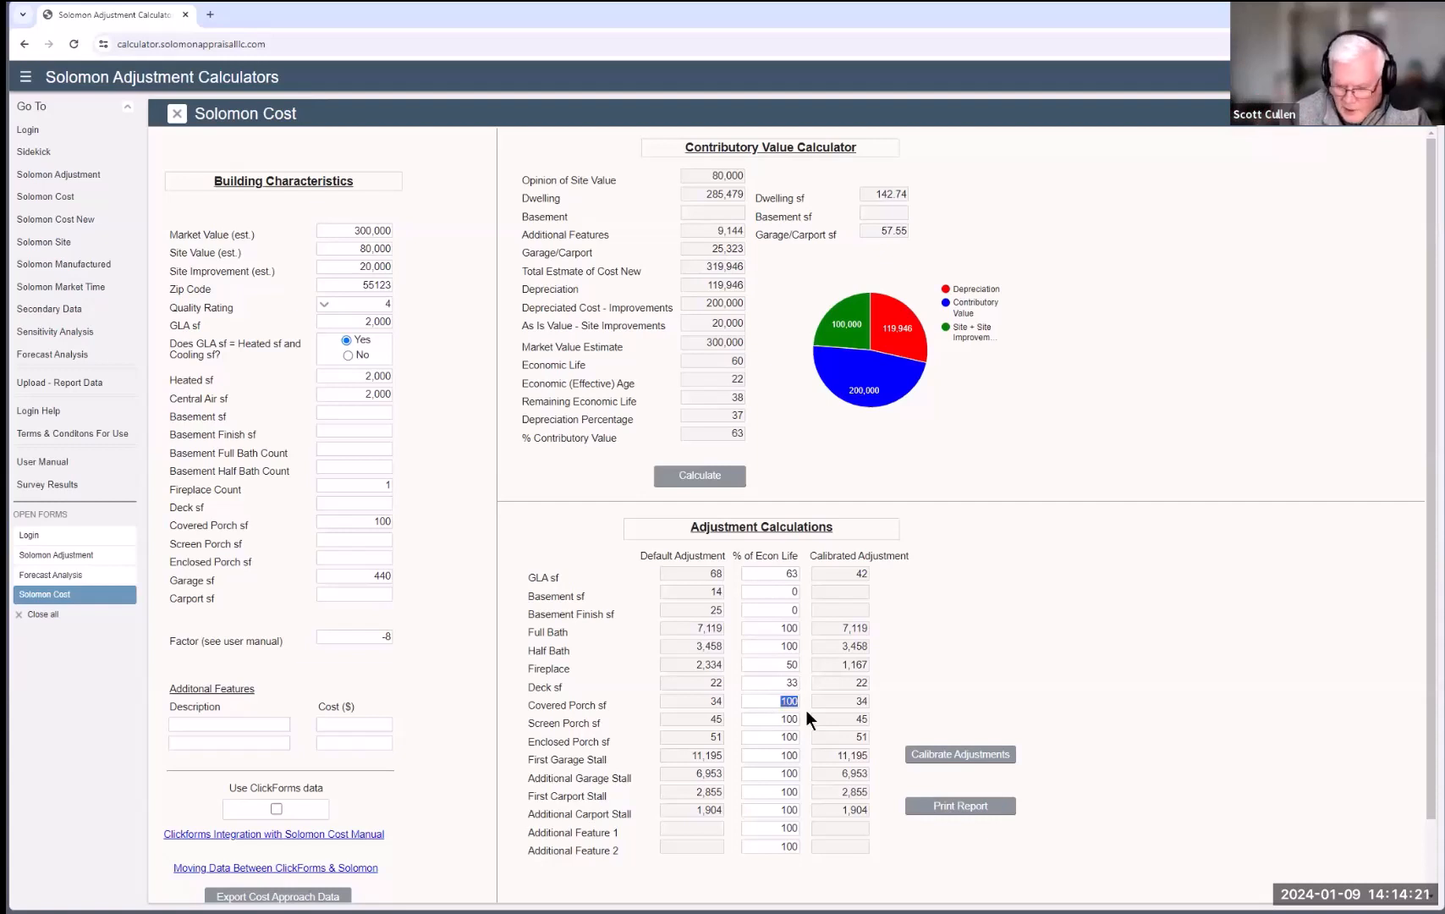
text(50)
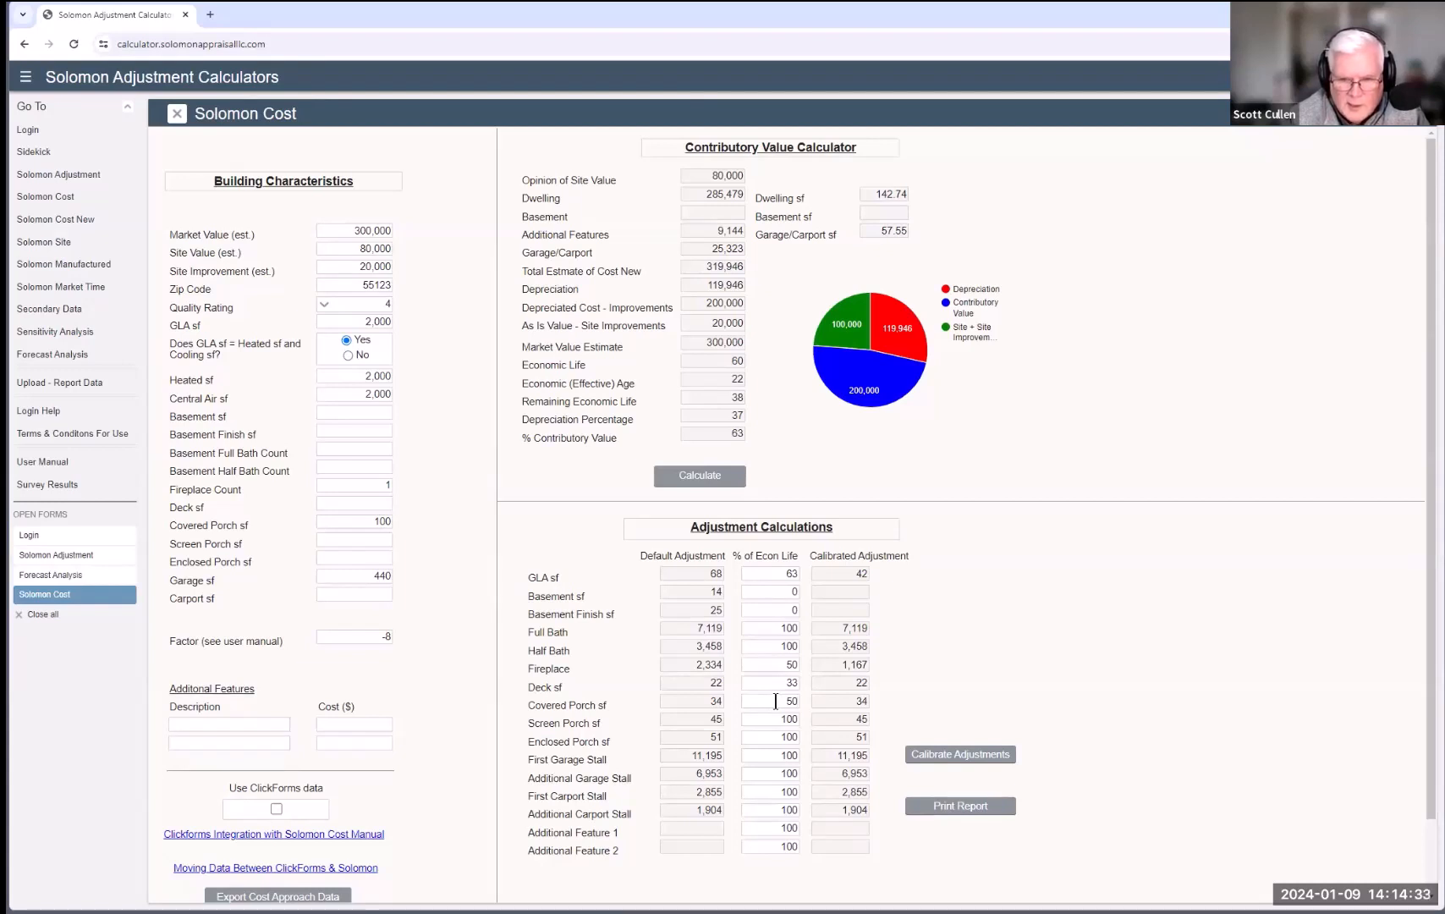
click(774, 719)
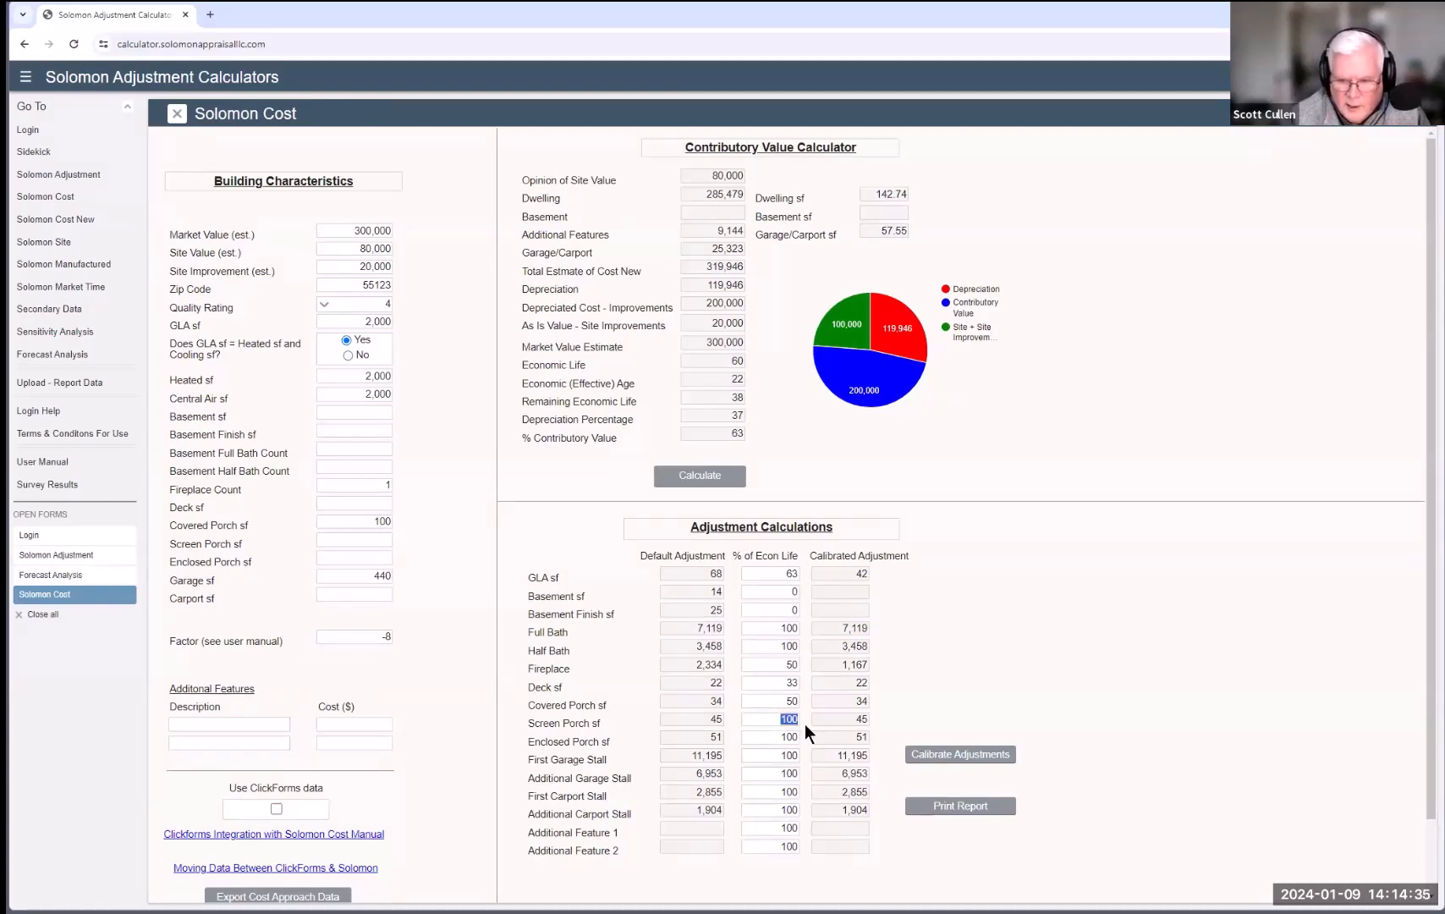
text(67)
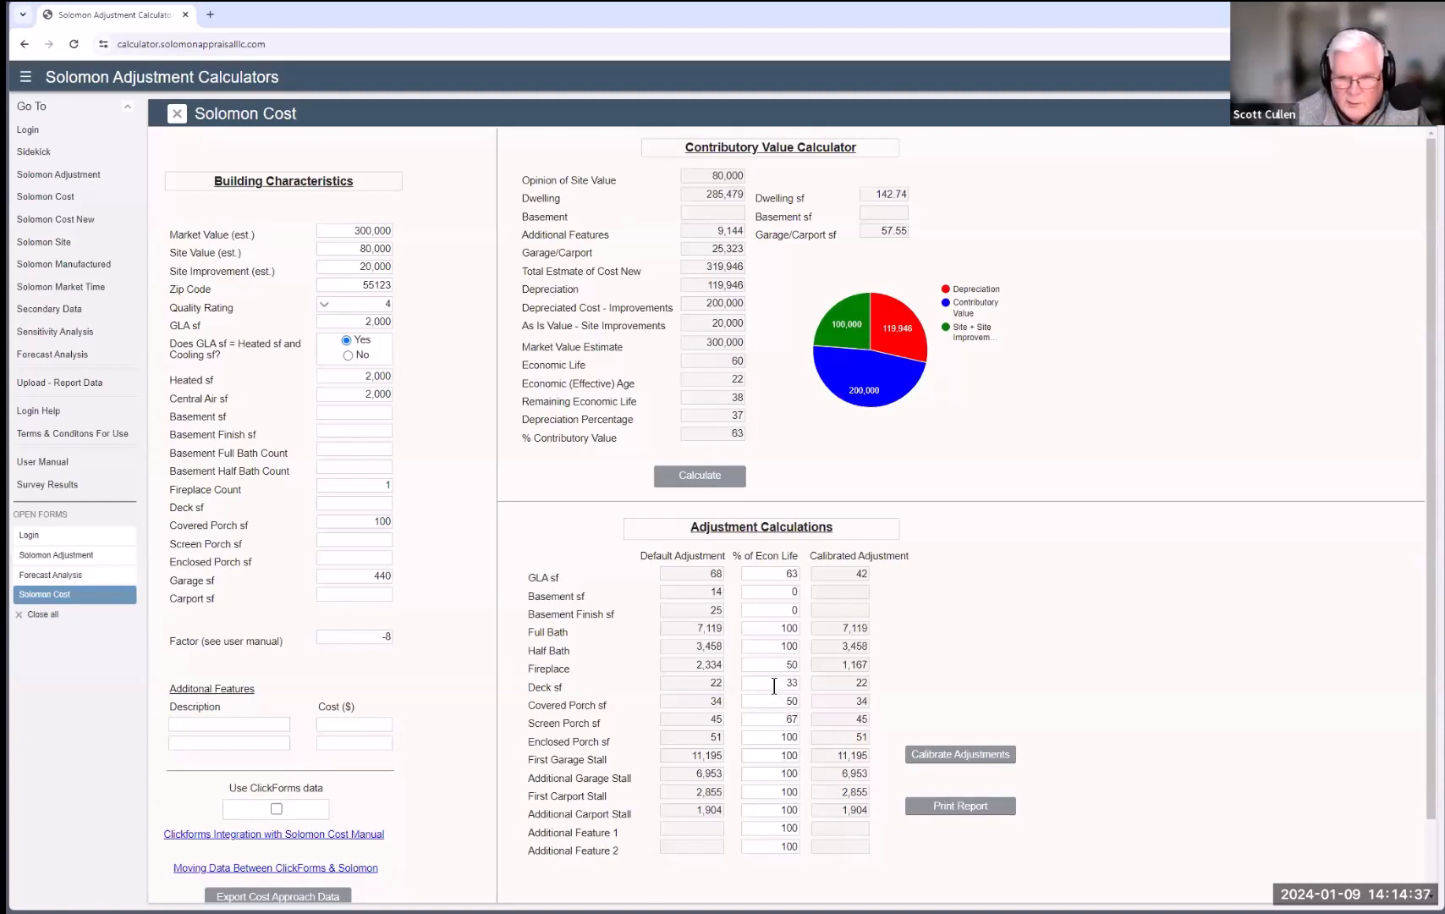
key(Tab)
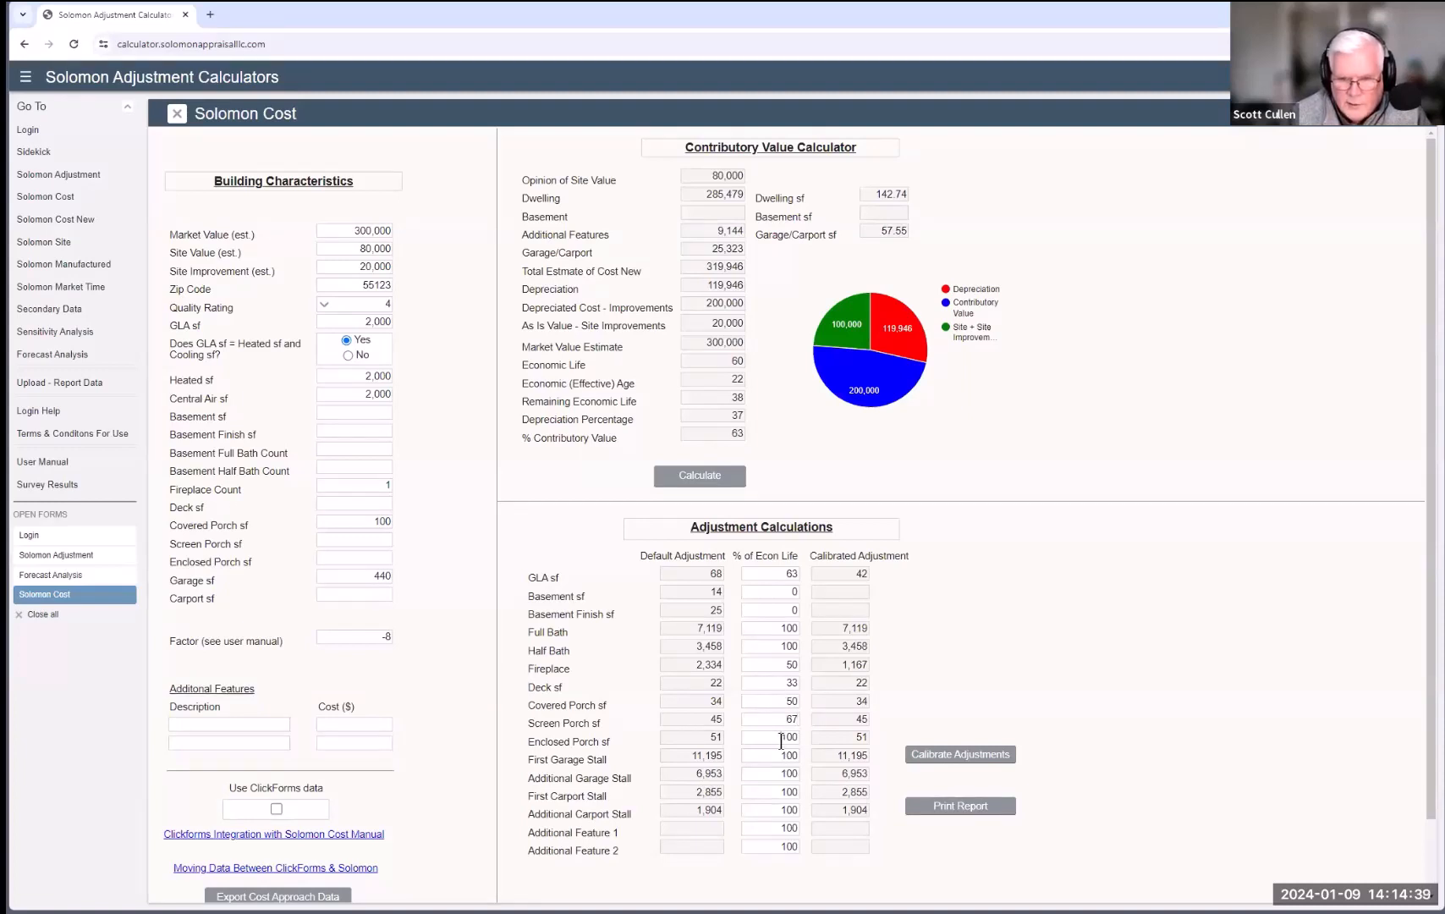
text(75)
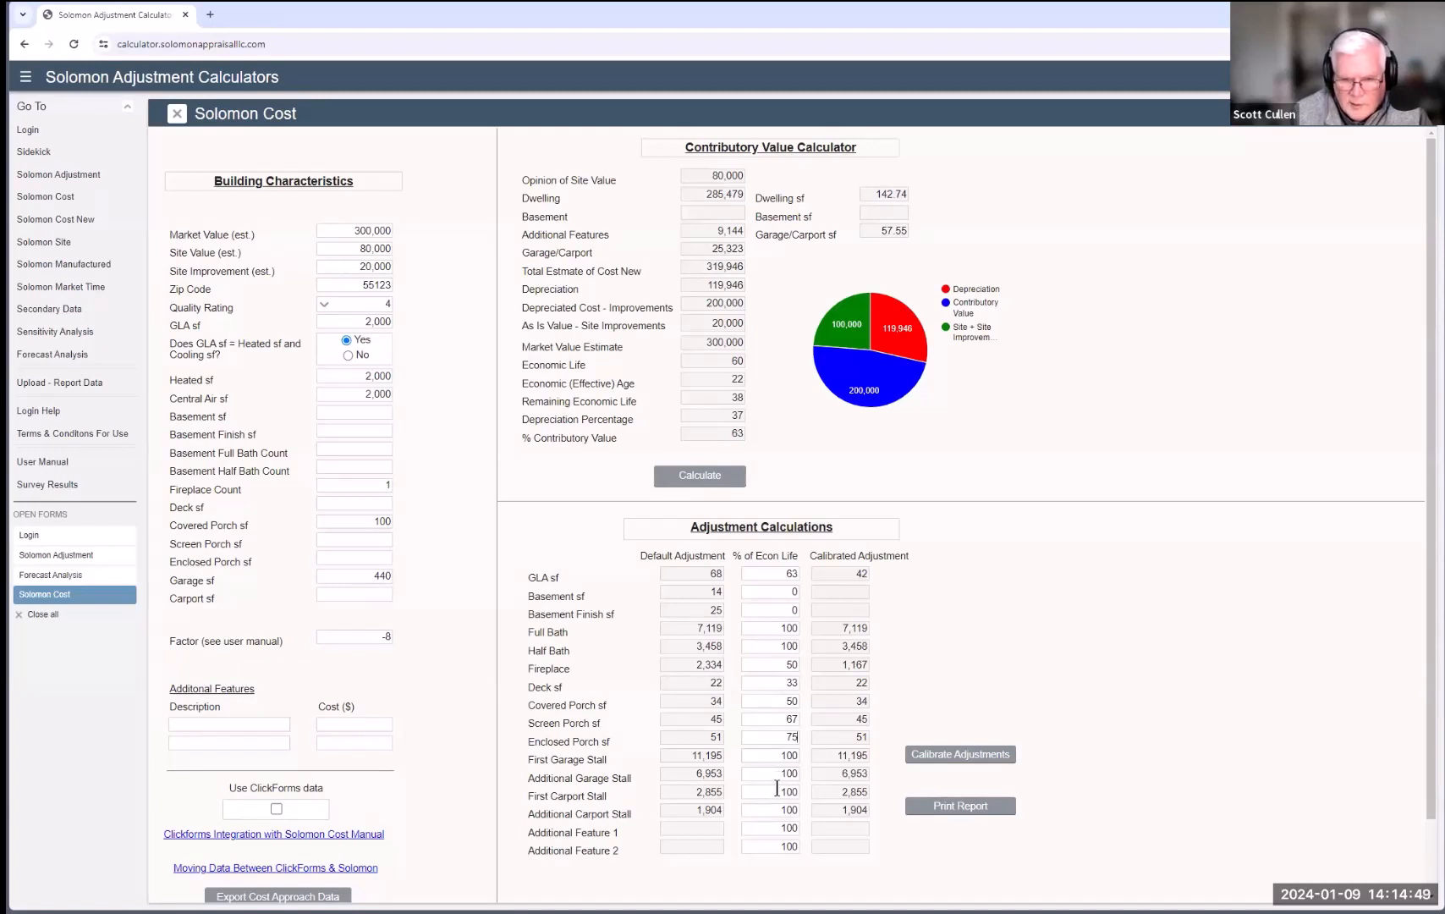
Step: Set the carport stall and extra feature percentages to 0% and recalibrate the adjustments
drag(777, 791, 796, 791)
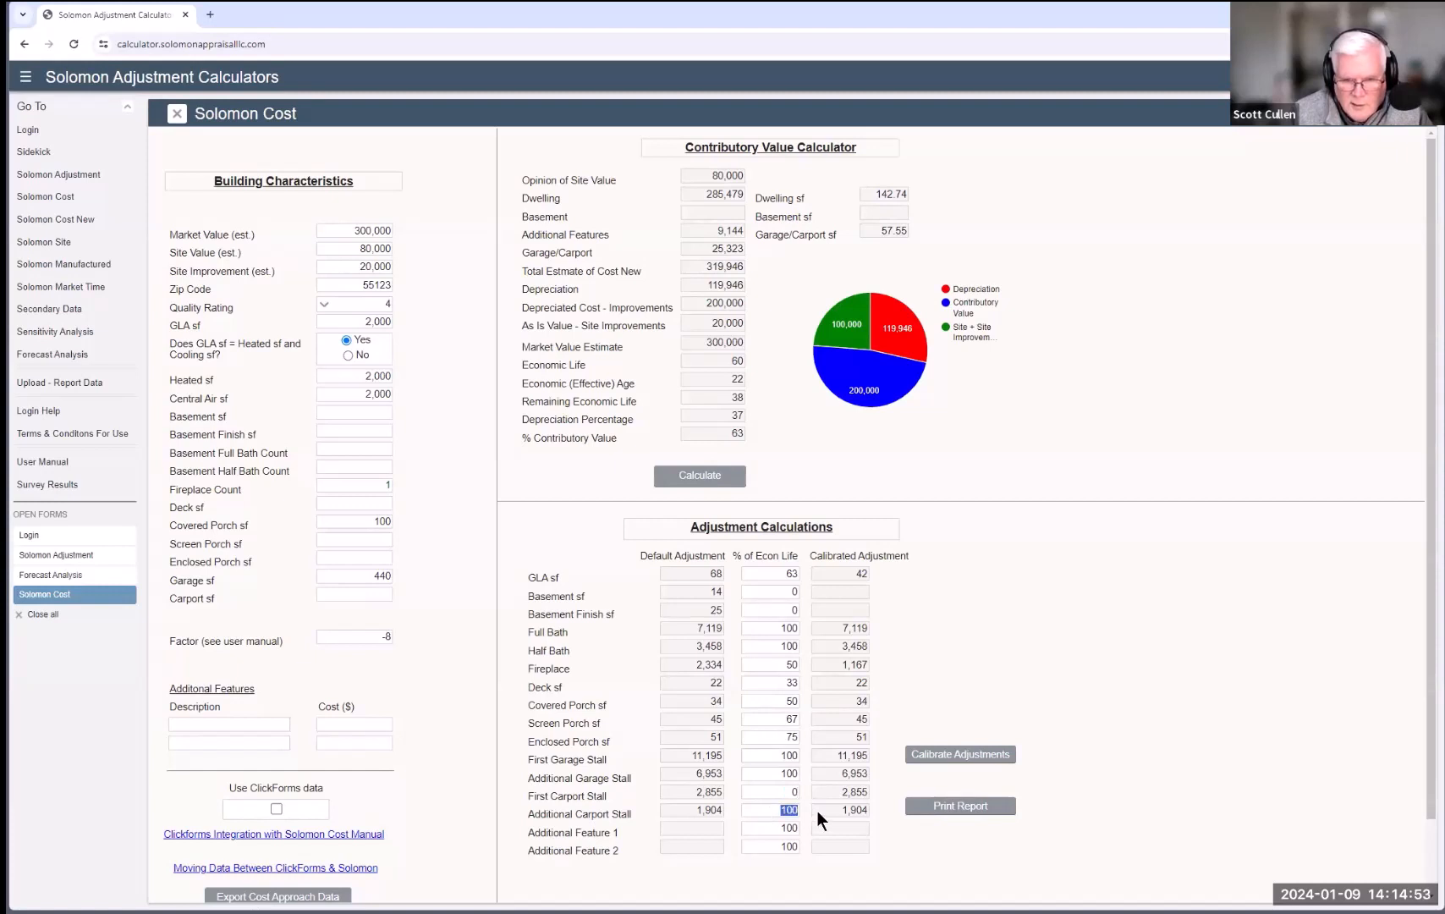
text(0)
key(Tab)
text(0)
key(Tab)
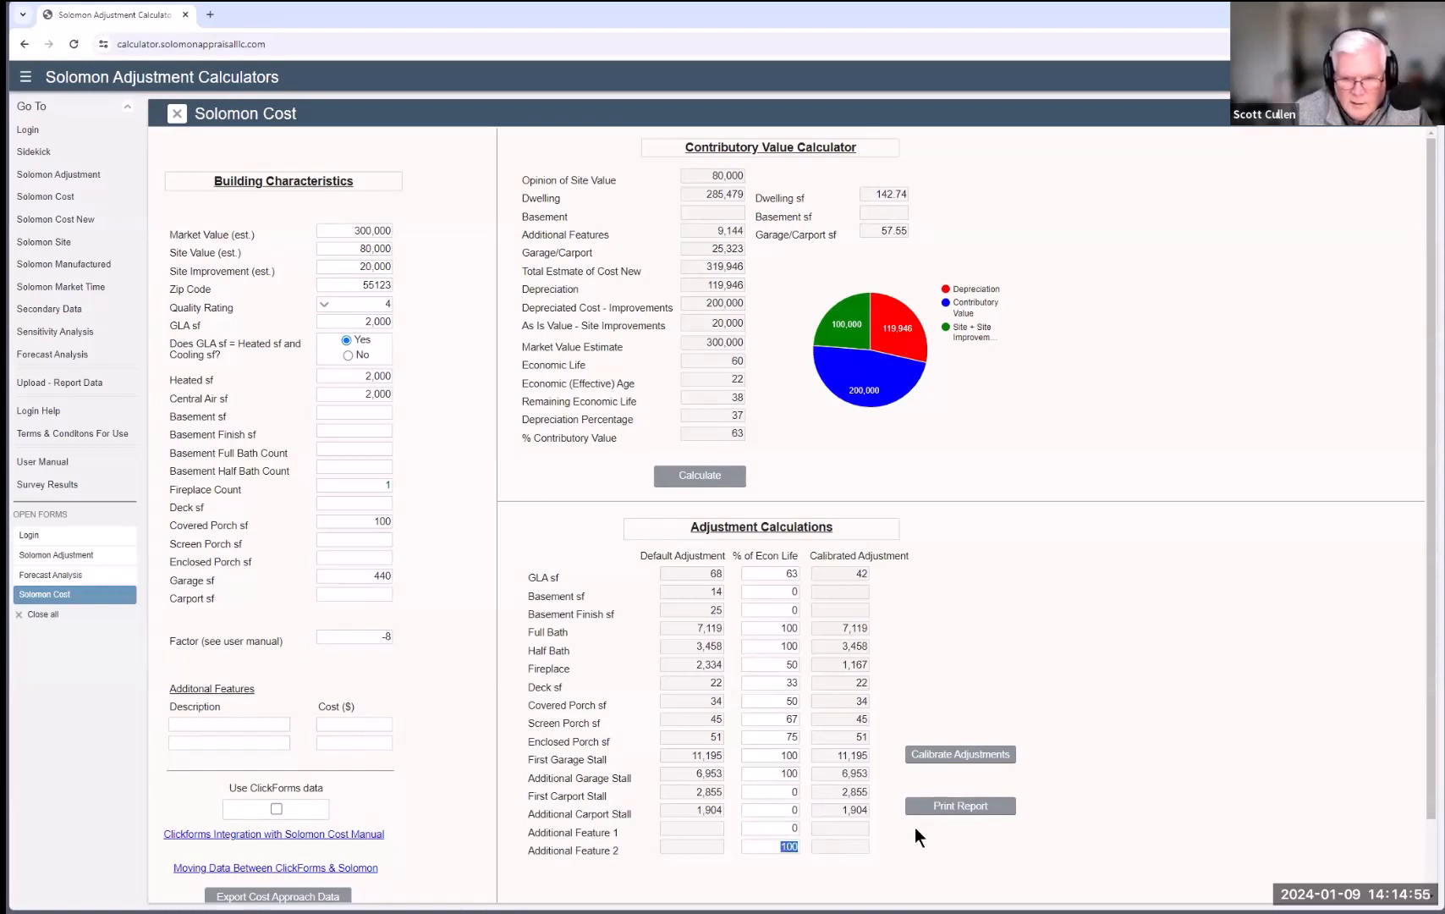
text(0)
click(941, 761)
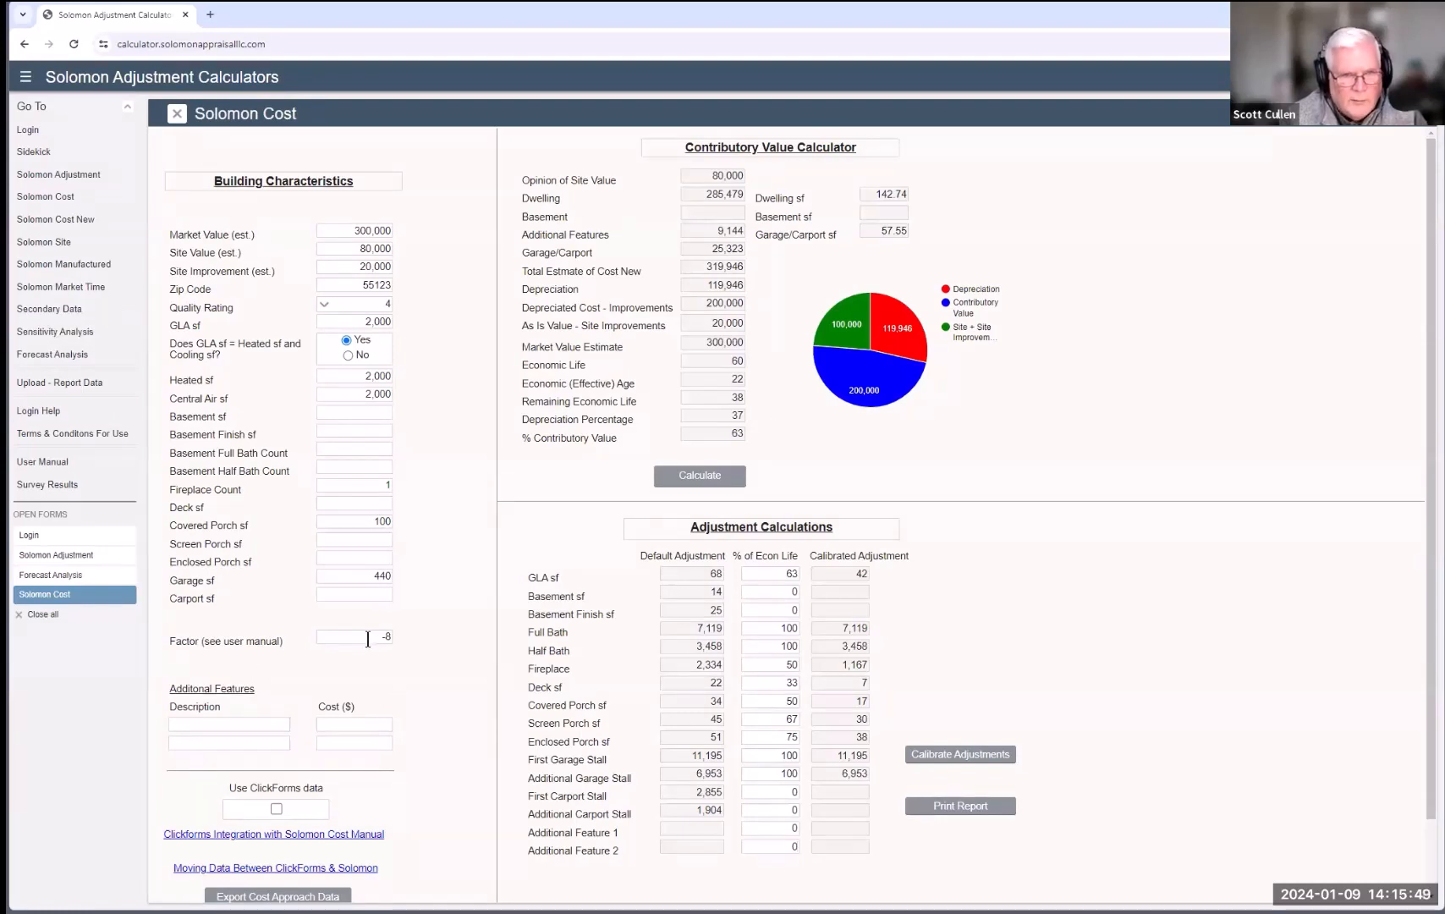
Step: Delete the -8 factor and recalculate, restoring 144,557 depreciation
drag(368, 637, 408, 646)
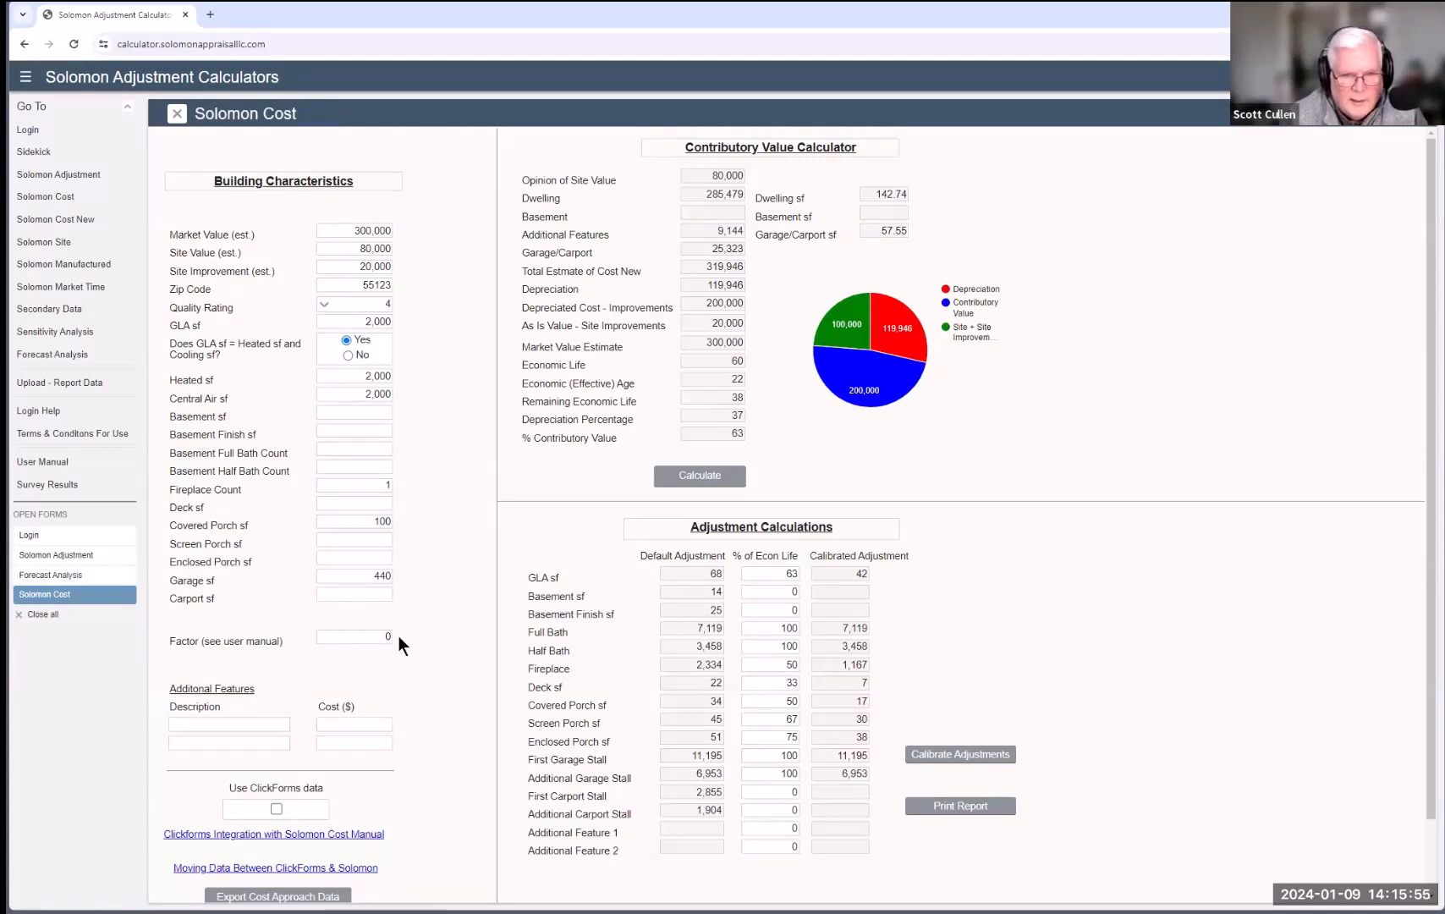
click(719, 480)
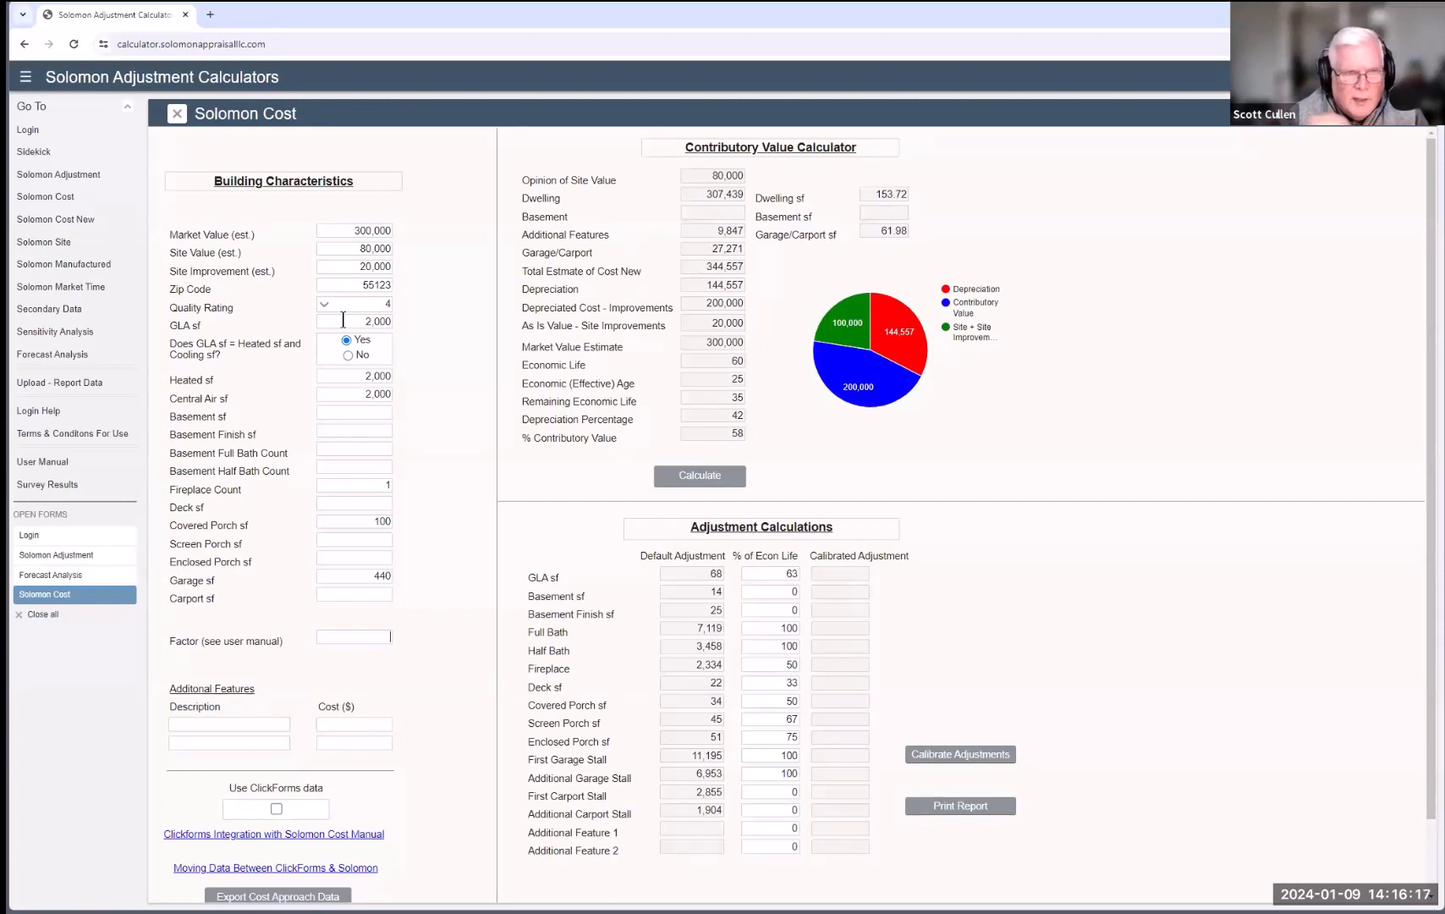
Step: On Cost - New Construction, enter 500 sf GLA, zip 55123, quality 4, GLA = heated/cooled, and calculate
click(64, 221)
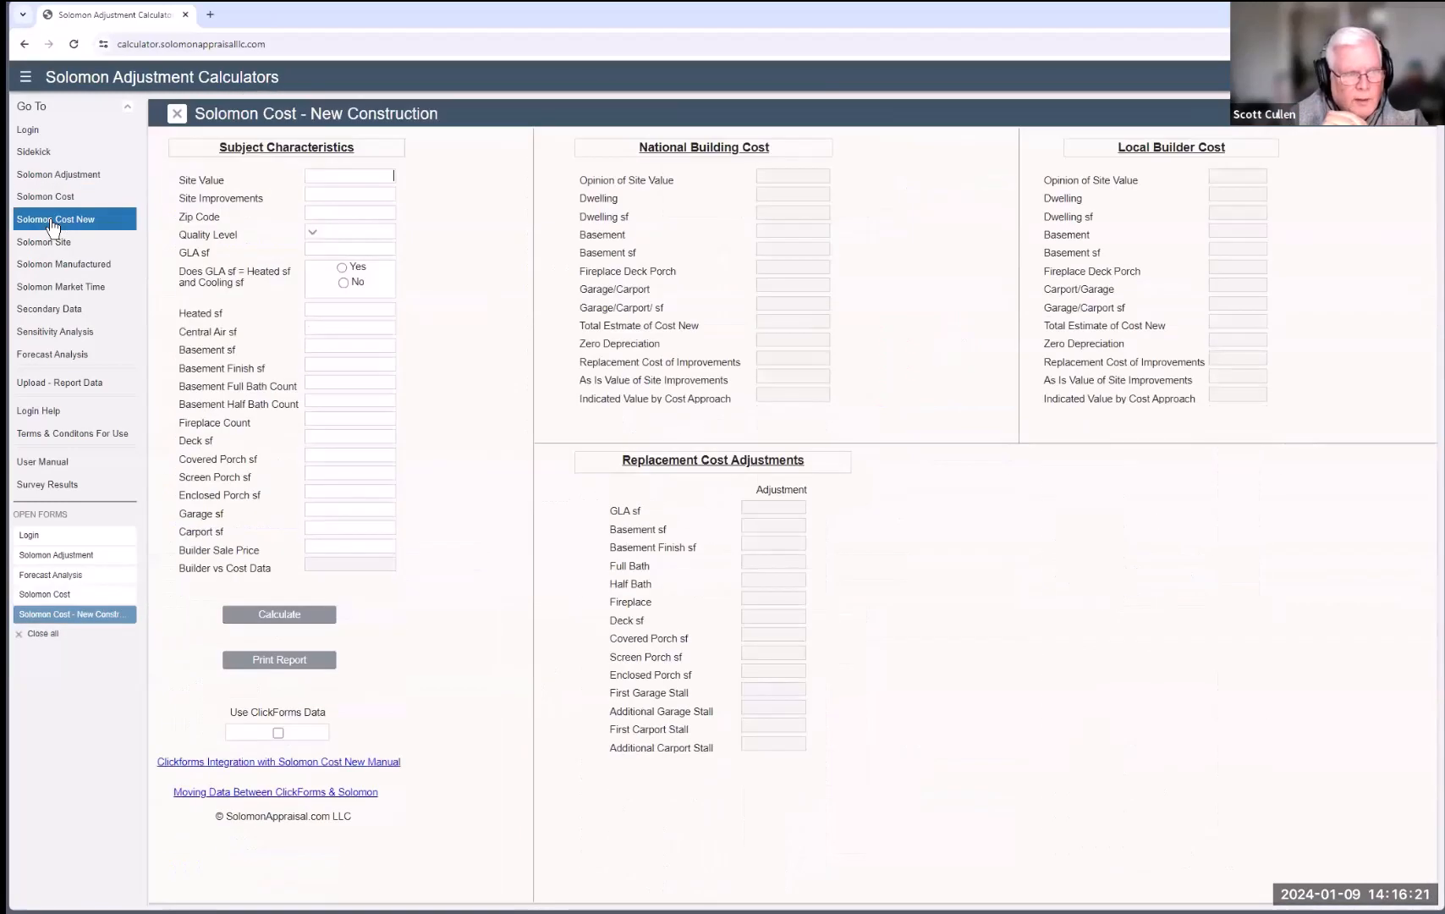
click(350, 247)
text(500)
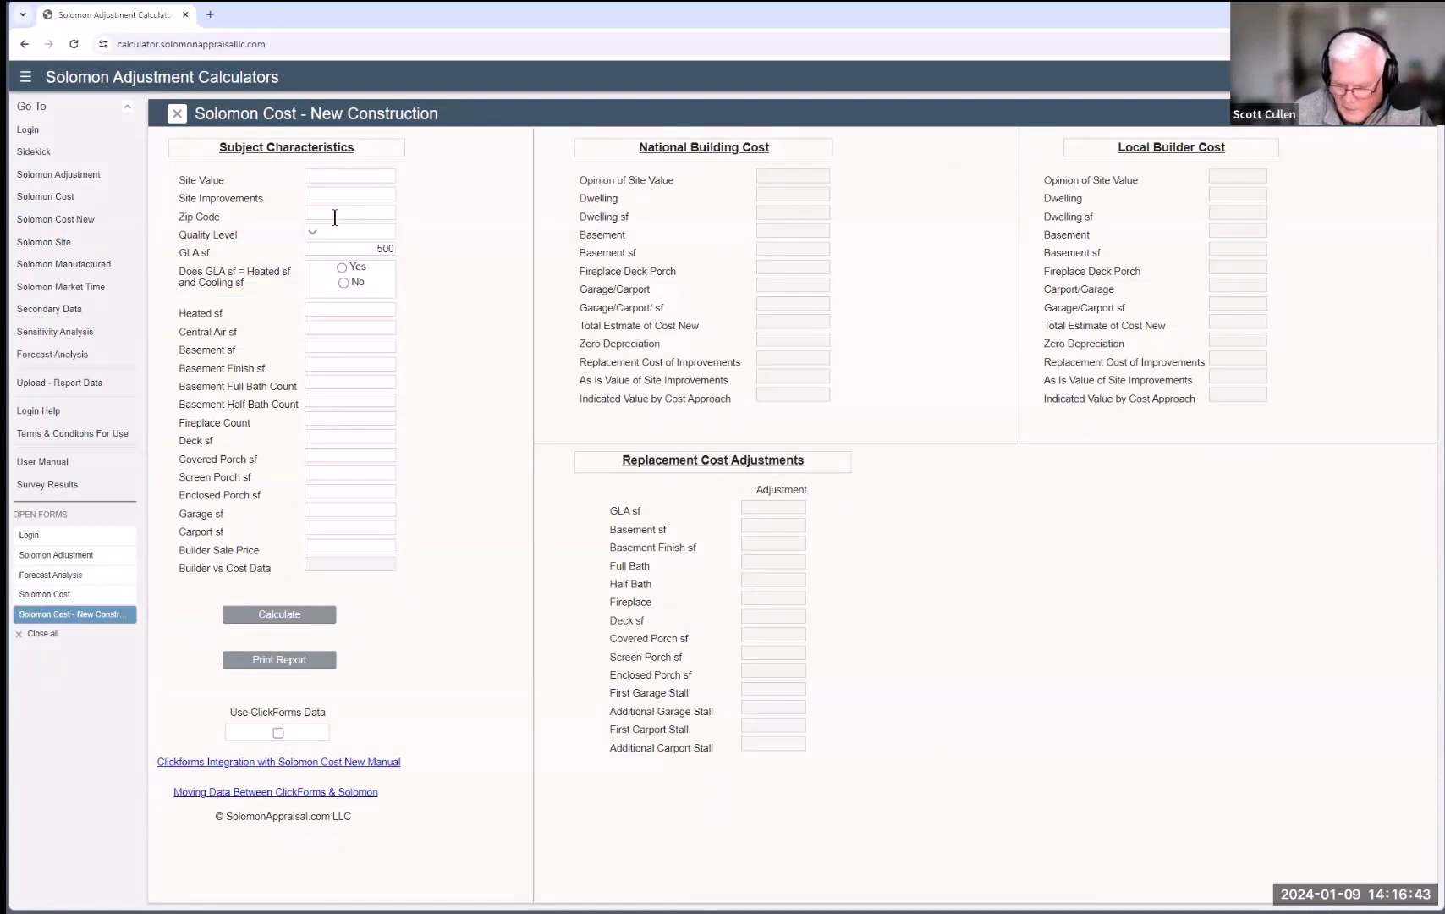
click(335, 218)
text(55123)
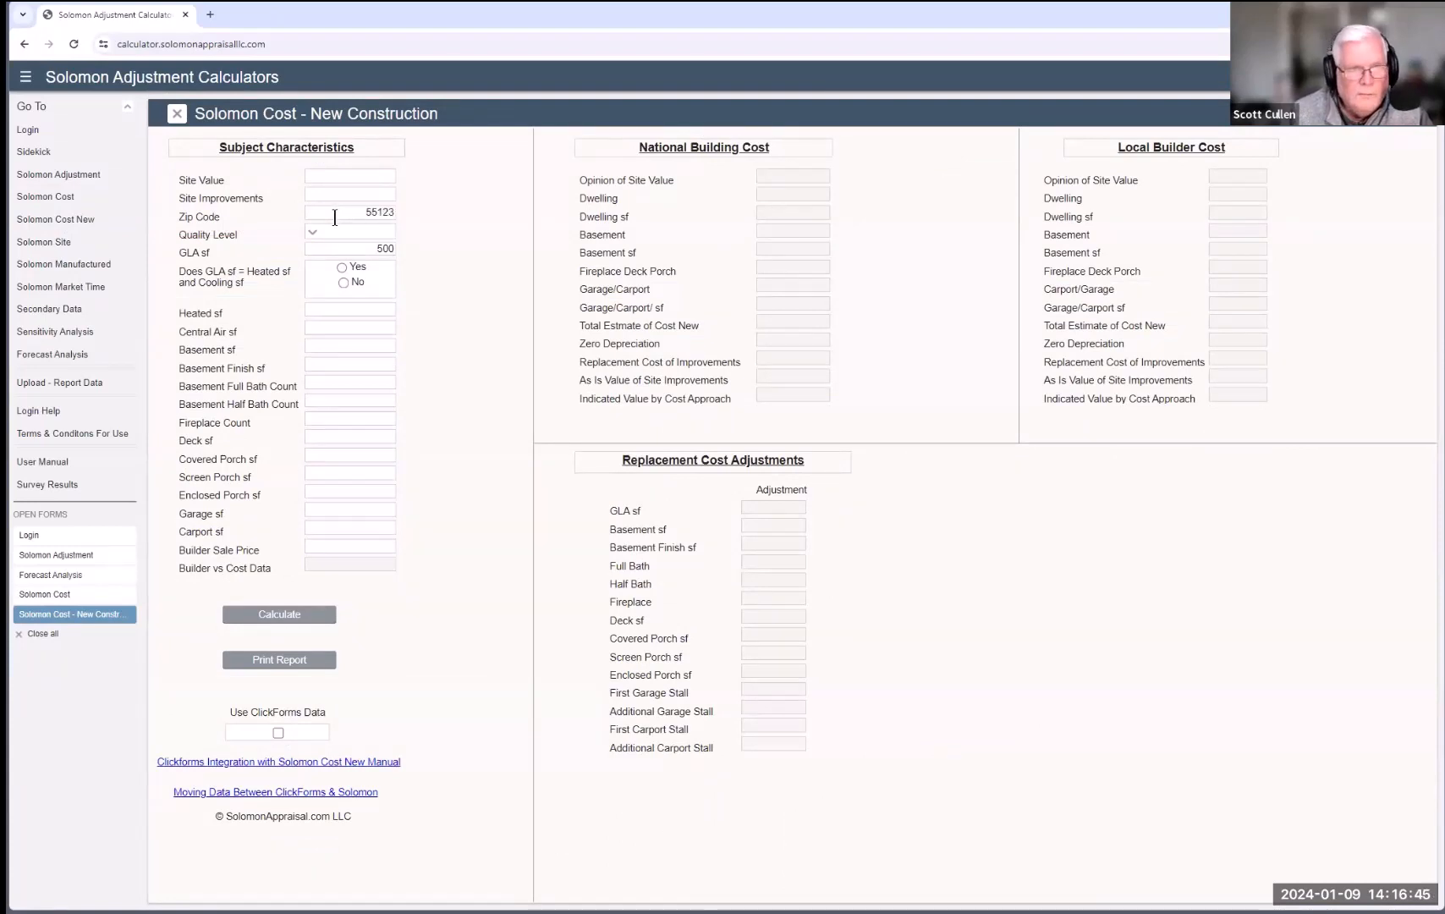
click(312, 234)
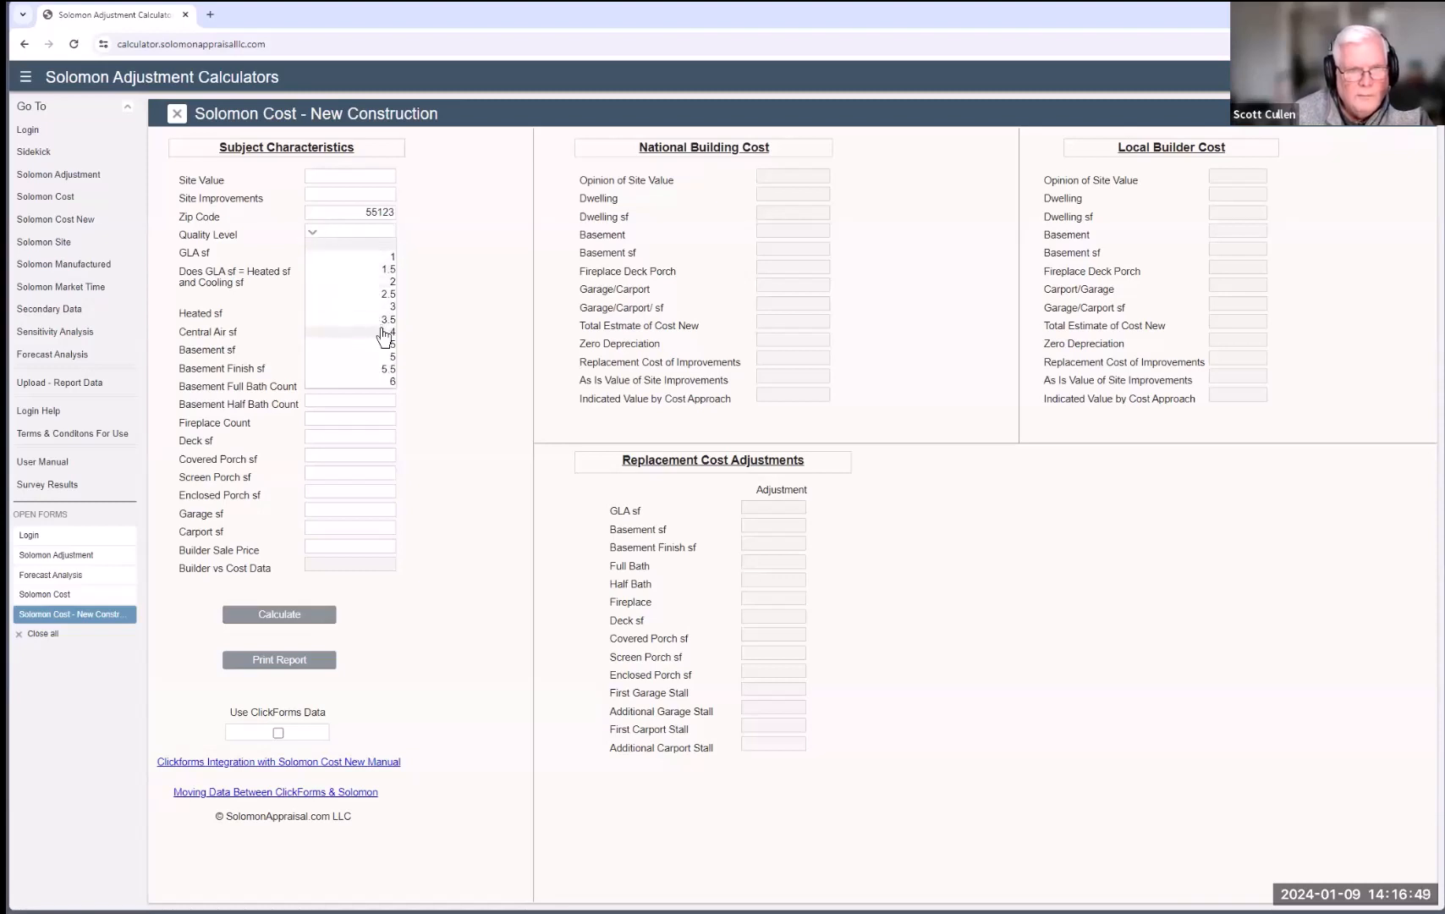
click(383, 332)
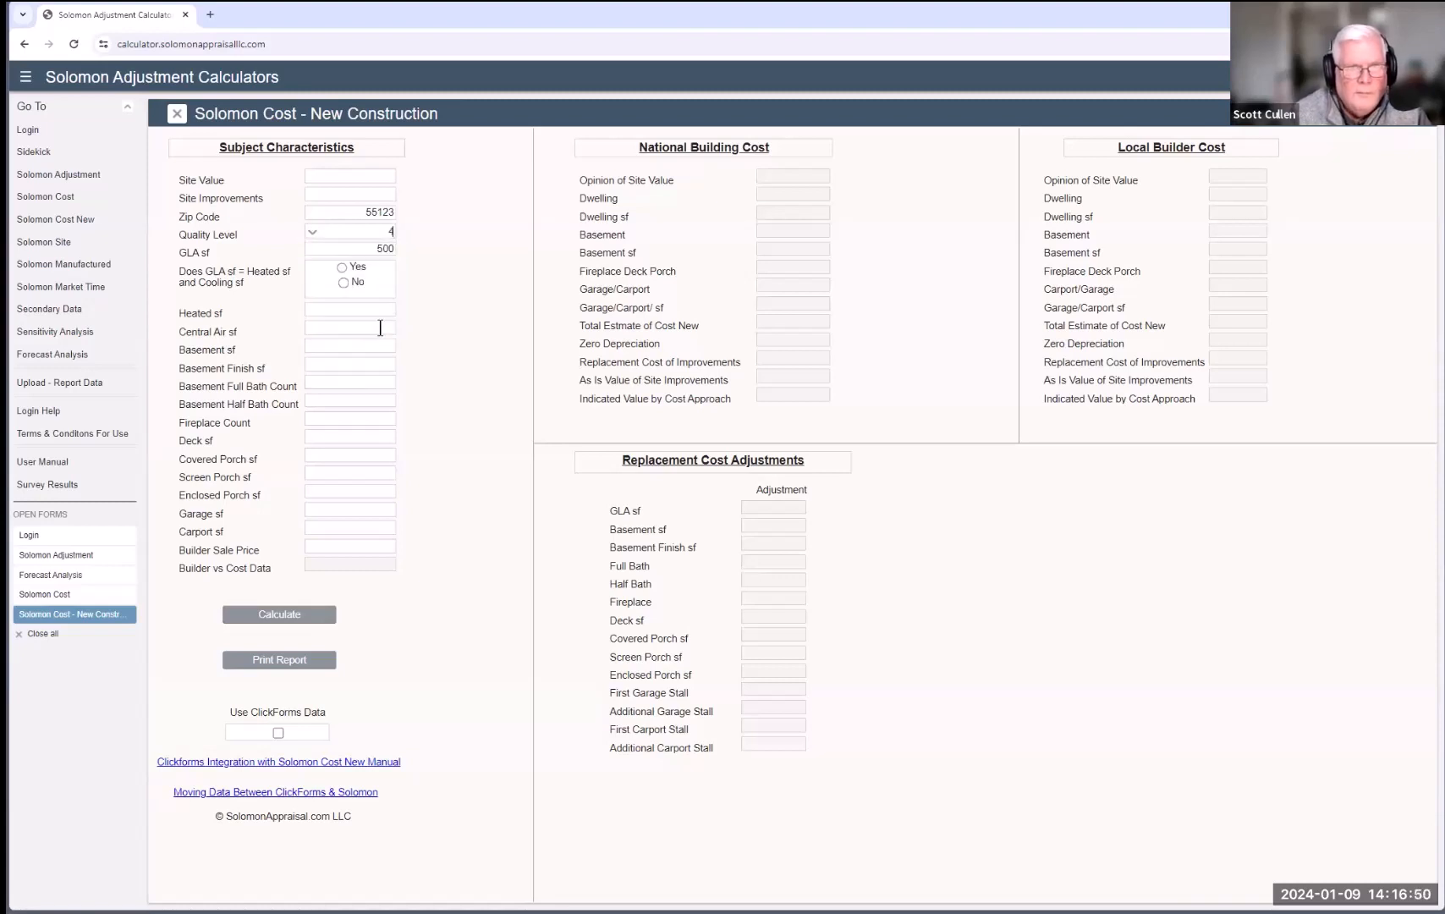
click(341, 267)
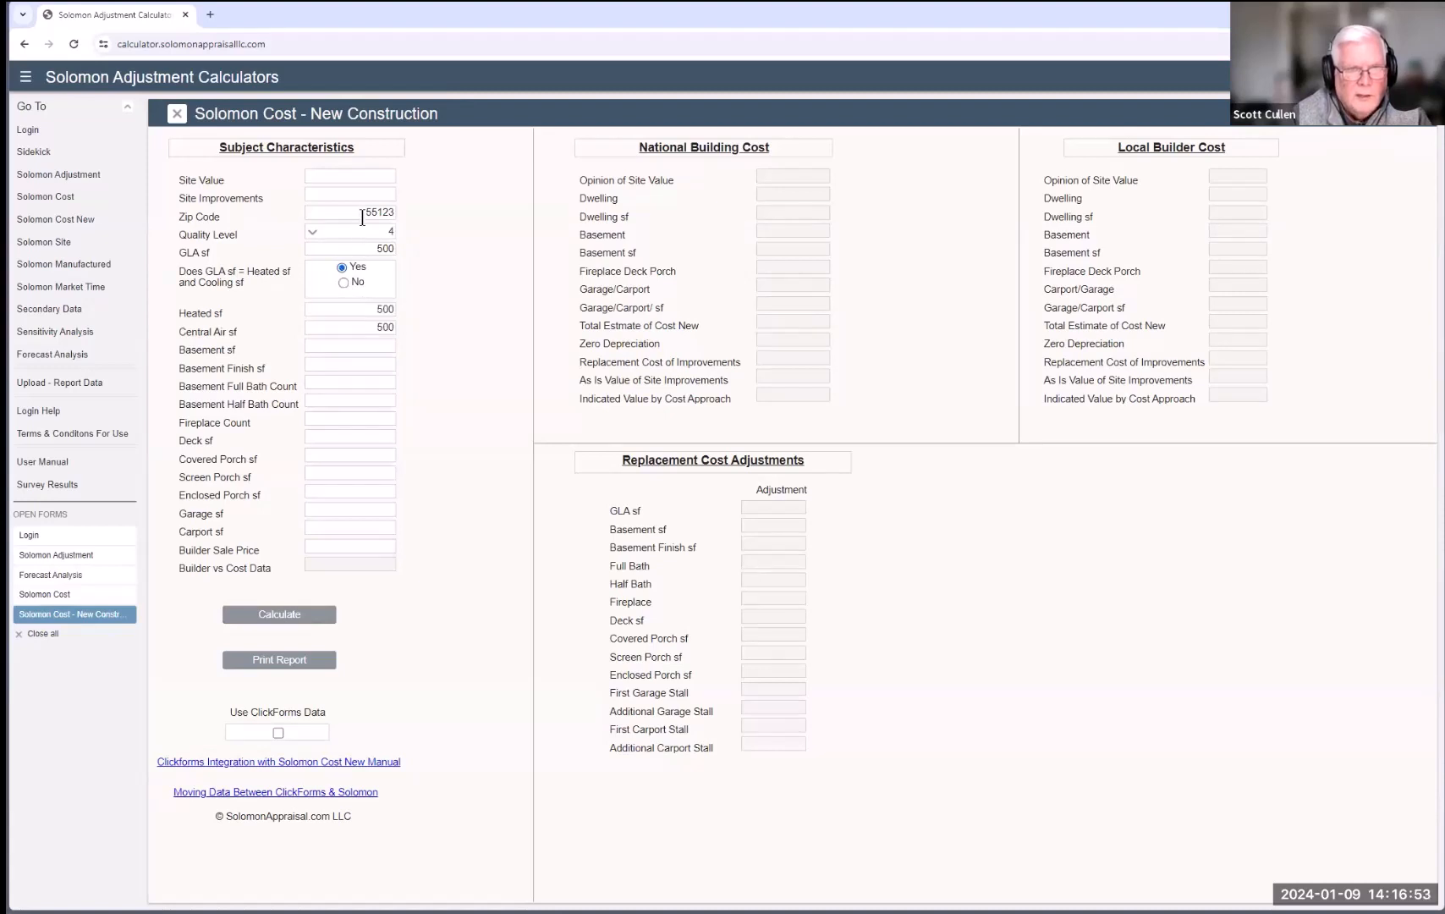
click(267, 618)
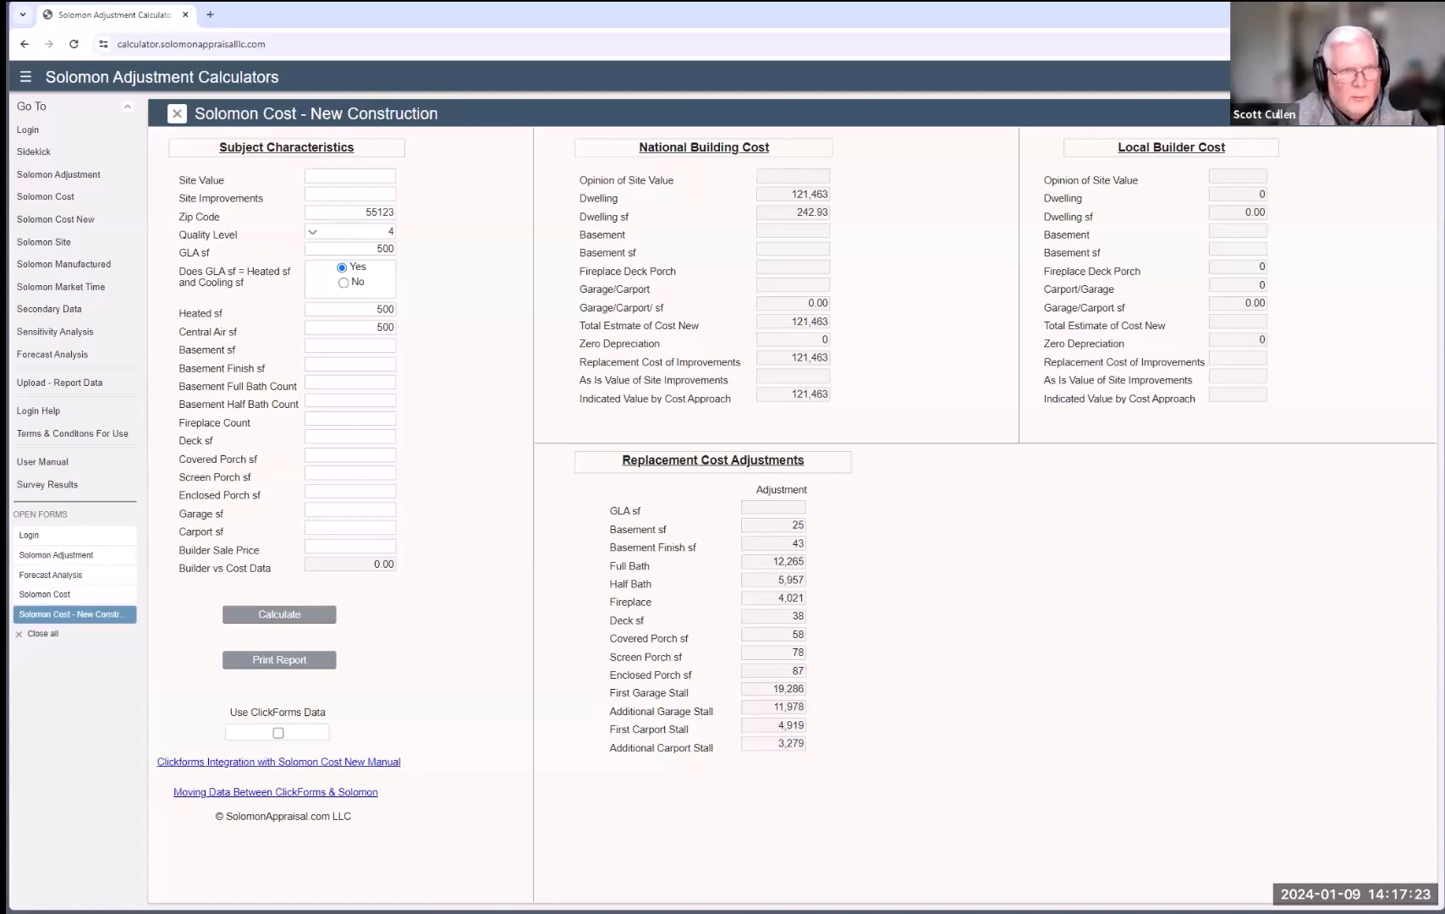
click(44, 198)
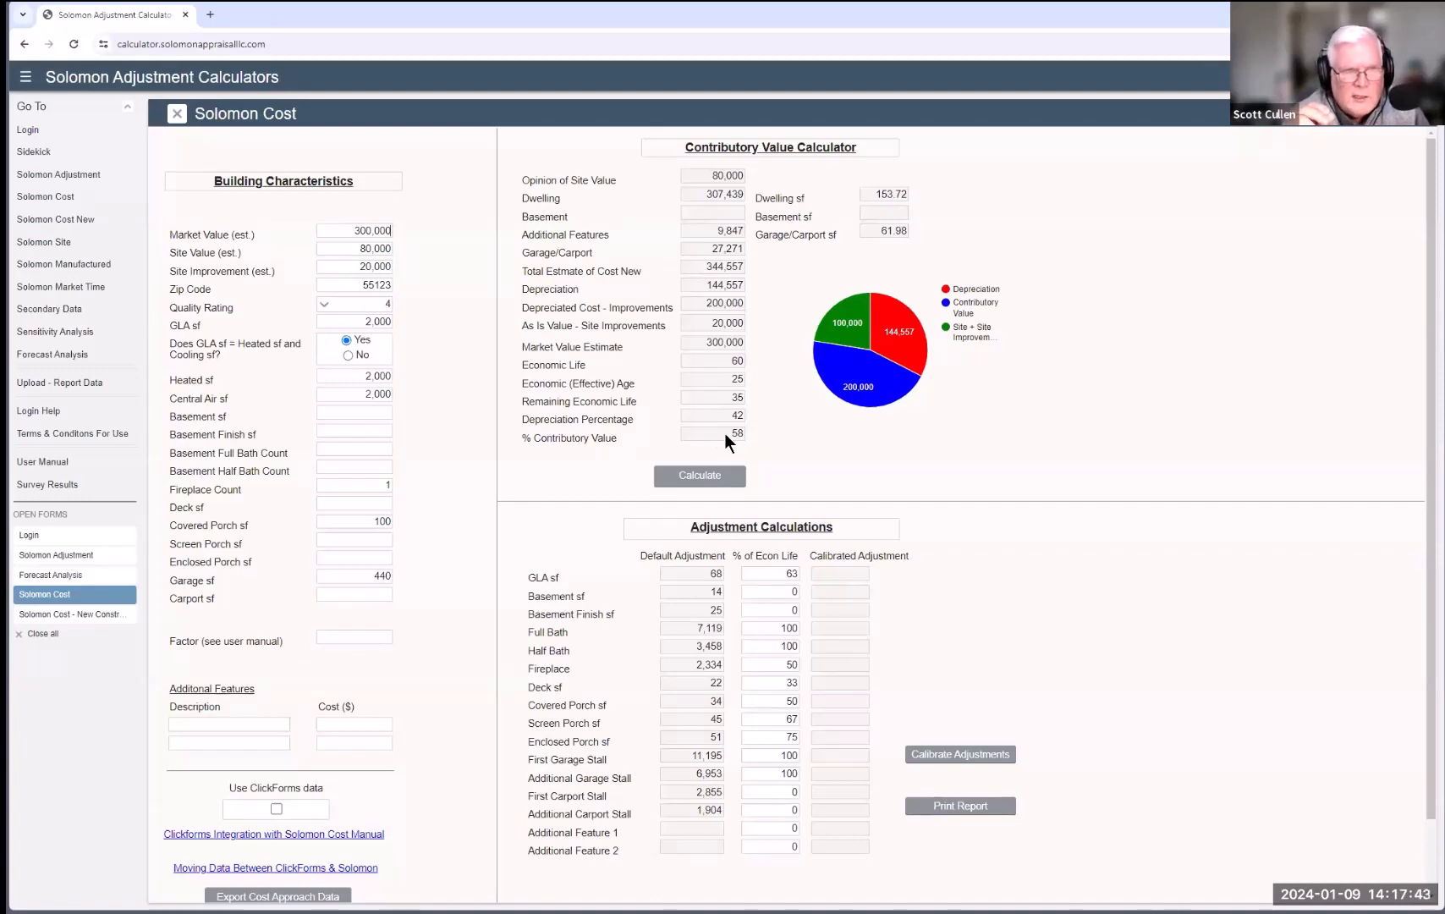
click(56, 220)
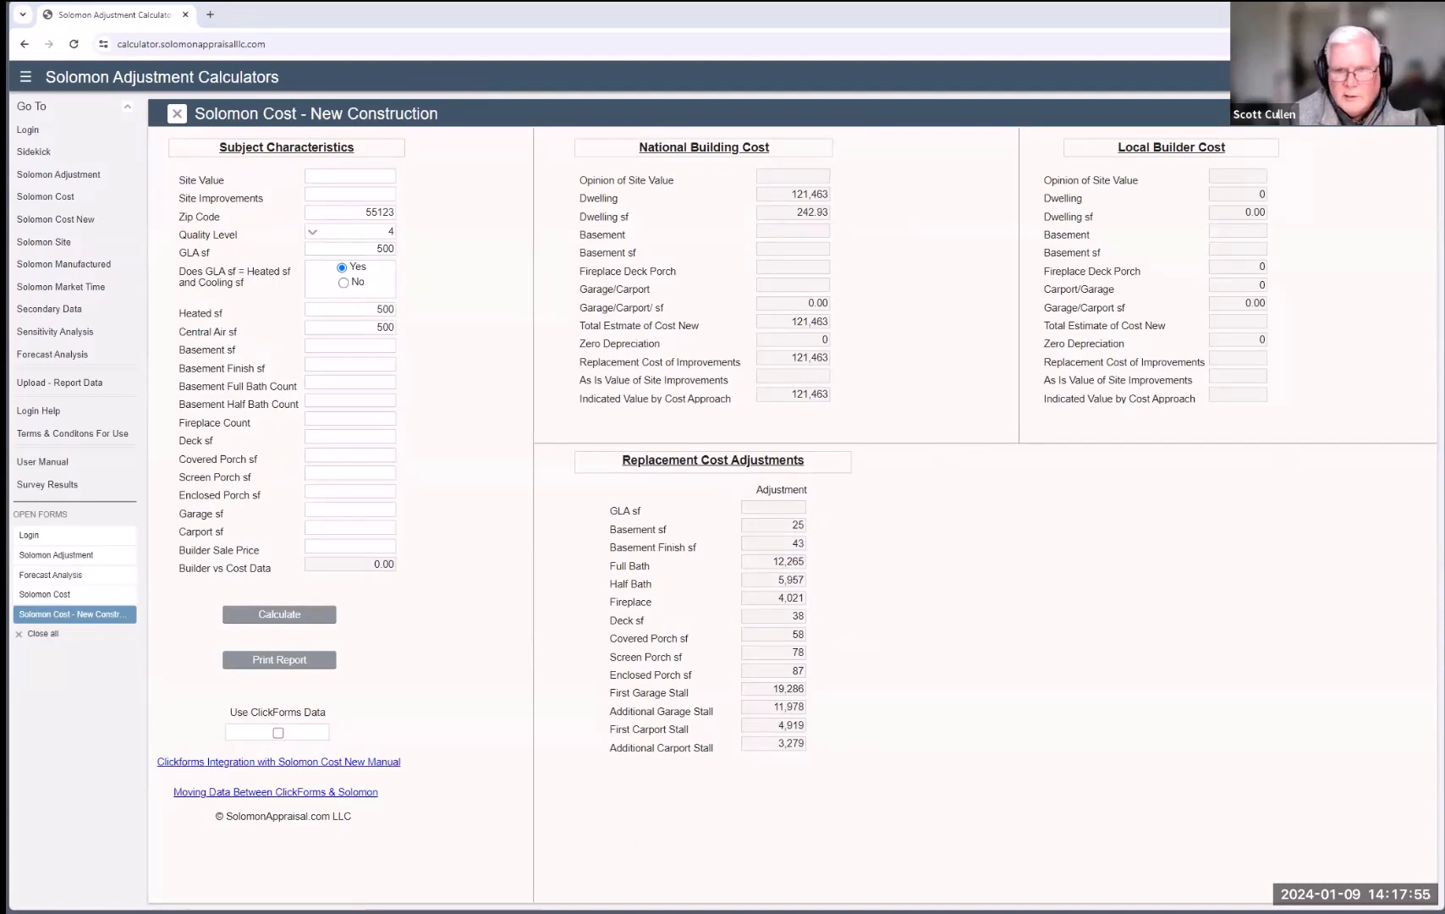
Step: Multiply 0.58 by 121,463 in Calculator to get 70,448.54
text(.58)
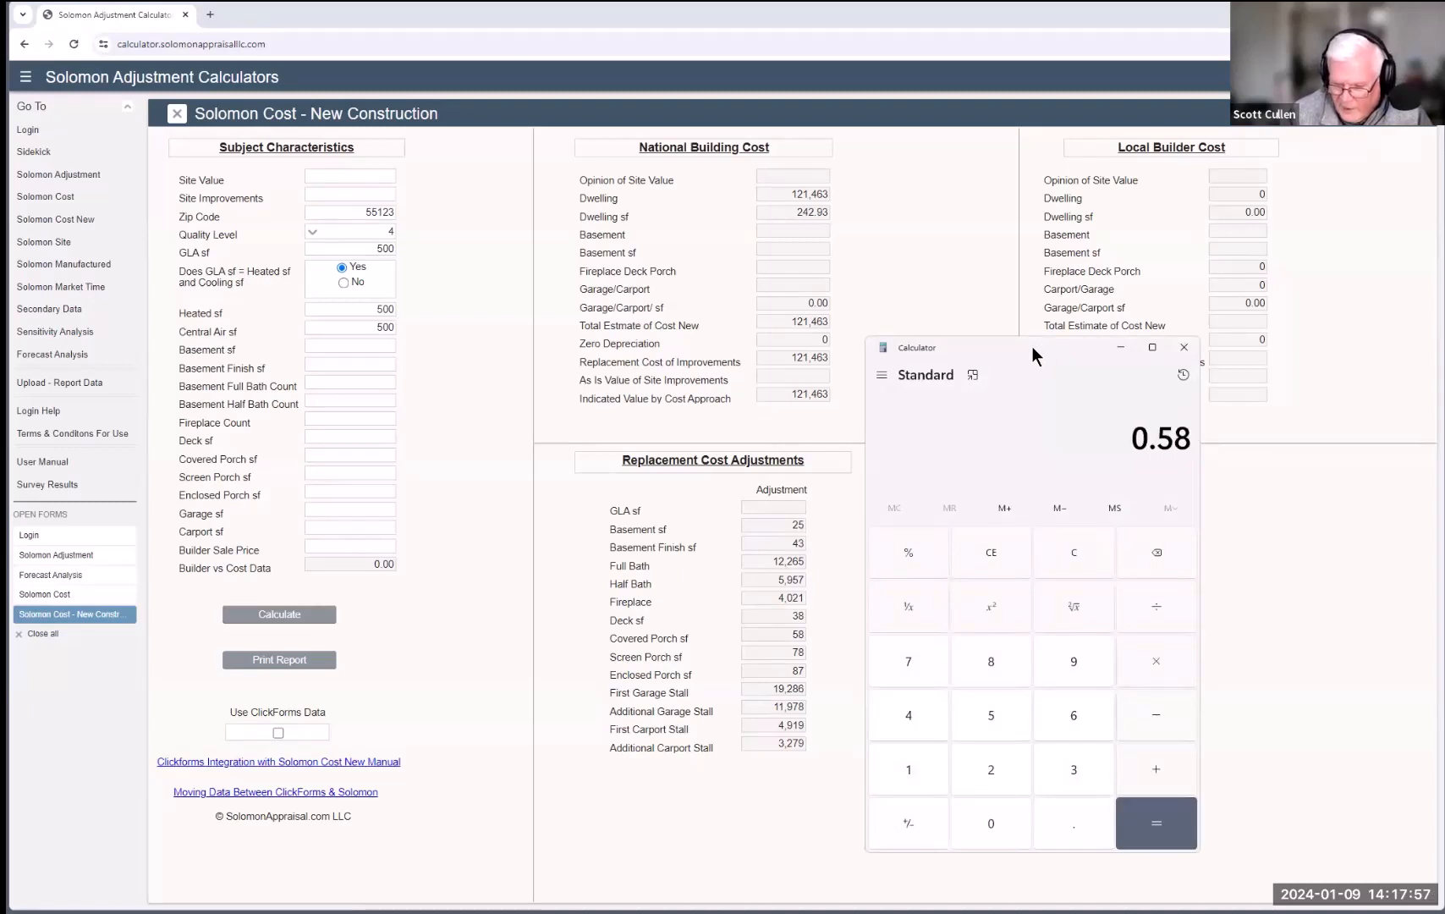
key(asterisk)
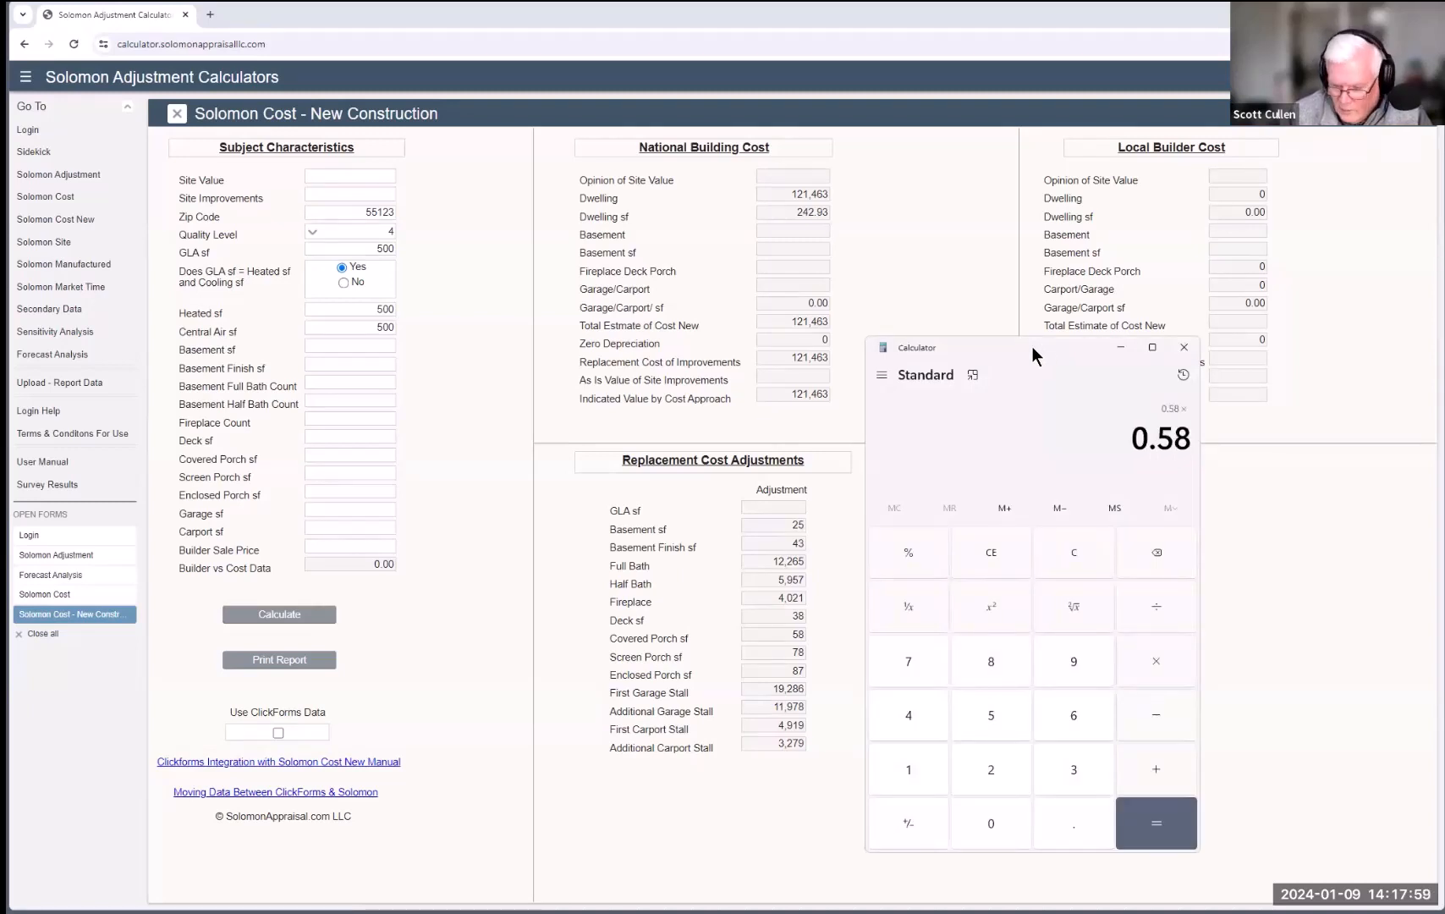
text(121,4)
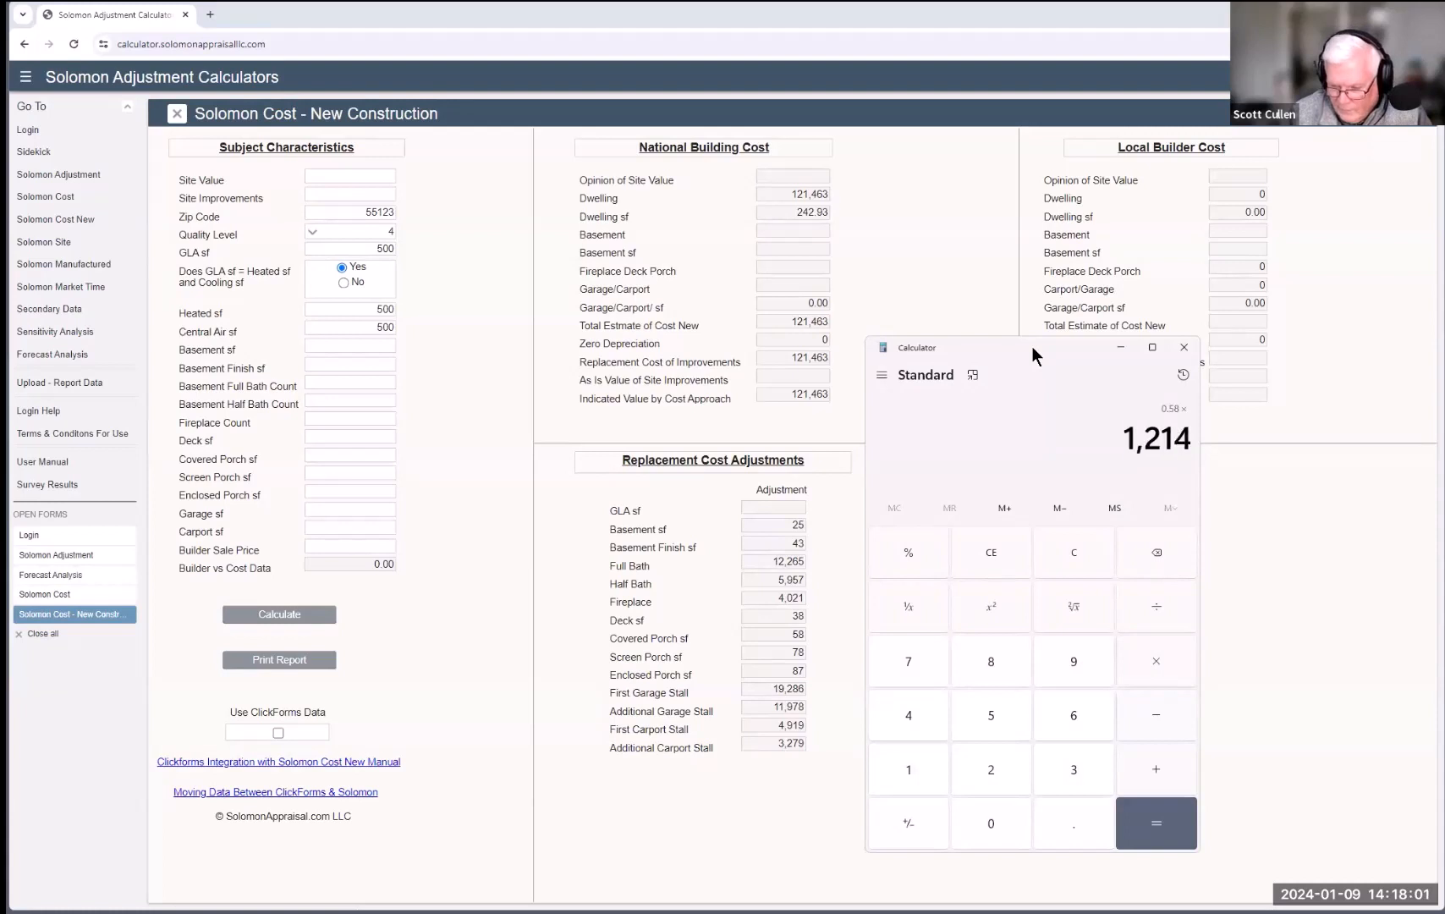
text(63)
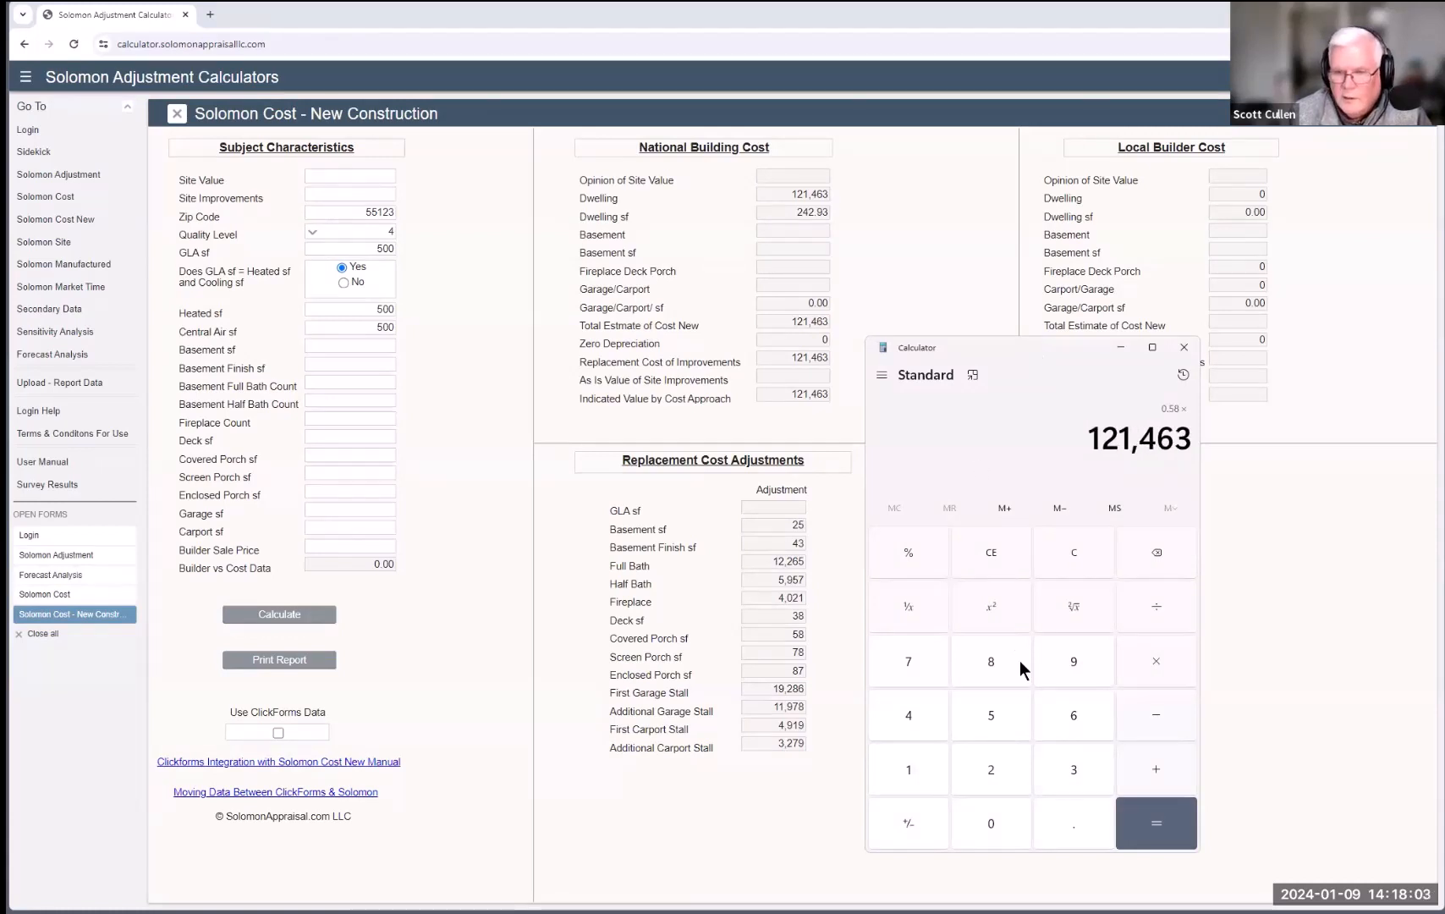
click(1166, 832)
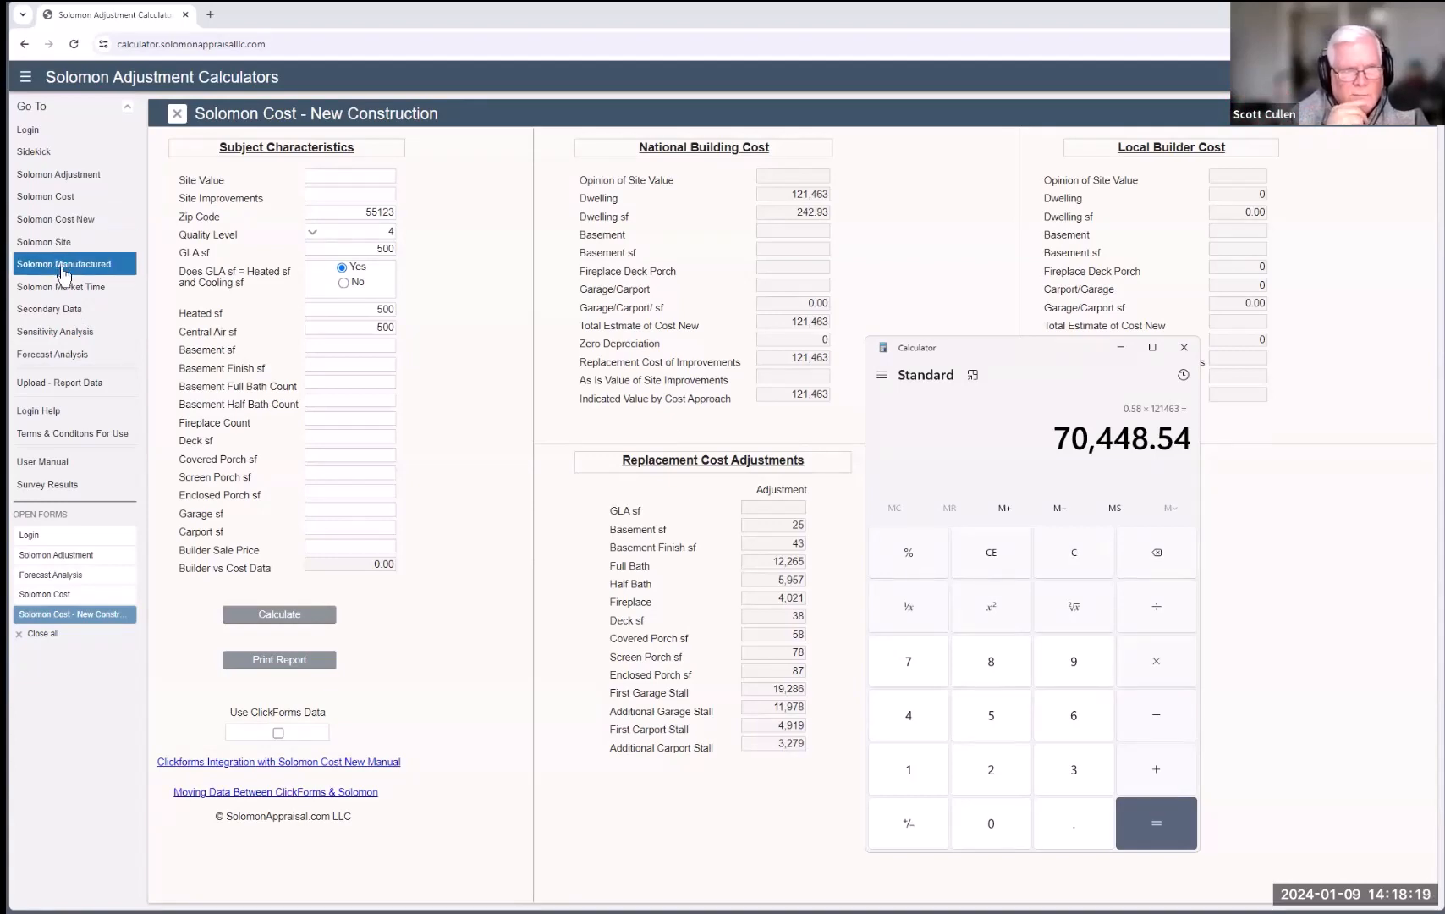
Step: Change site improvements to 90,500 and market value to 370,500, recalculate, and calibrate adjustments
click(48, 204)
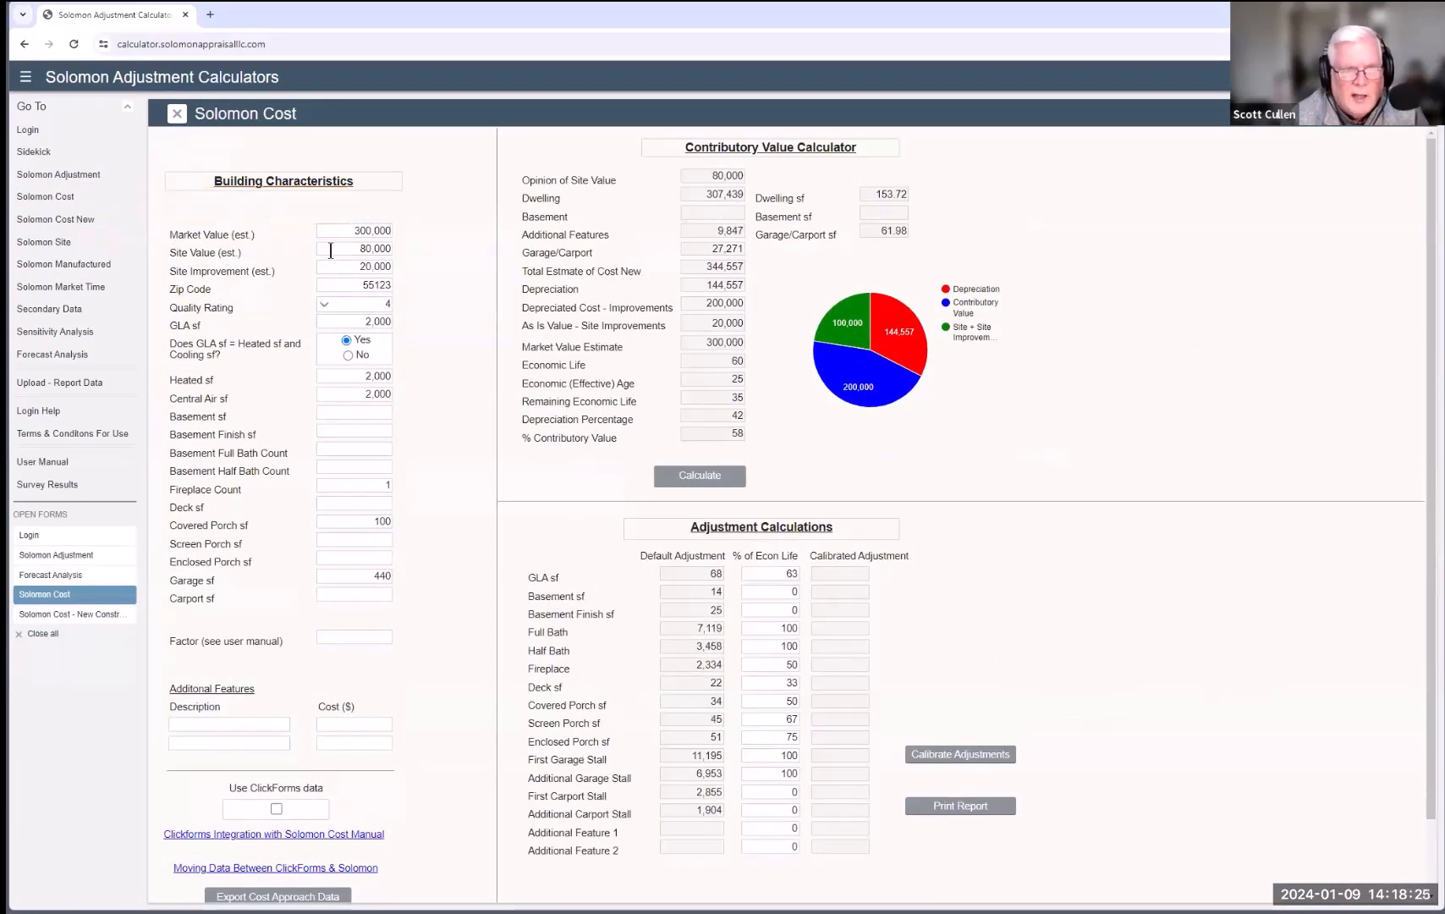
click(351, 266)
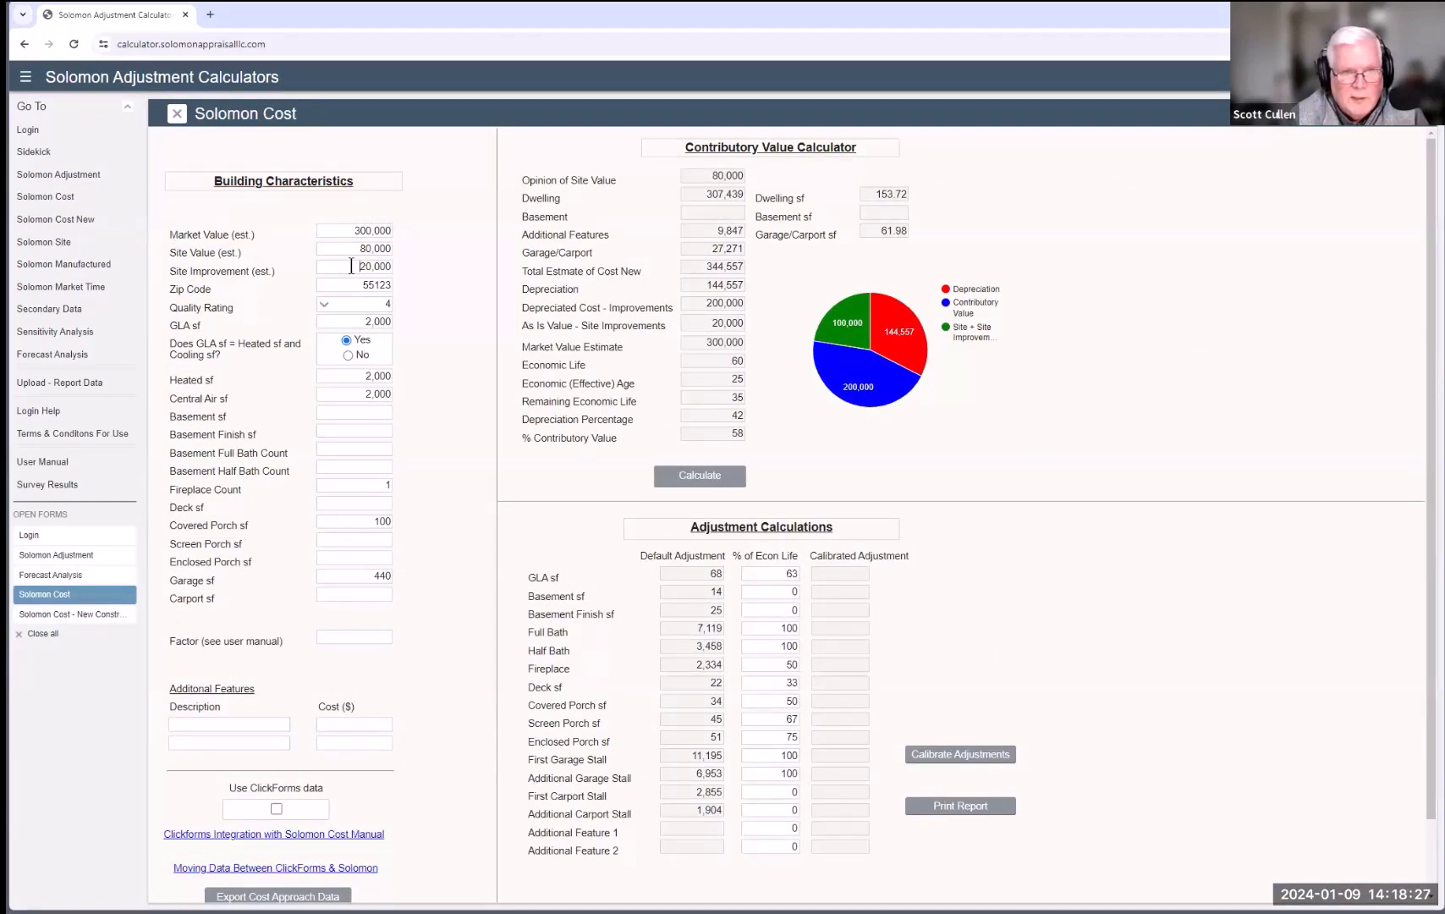
drag(351, 266, 436, 267)
text(90)
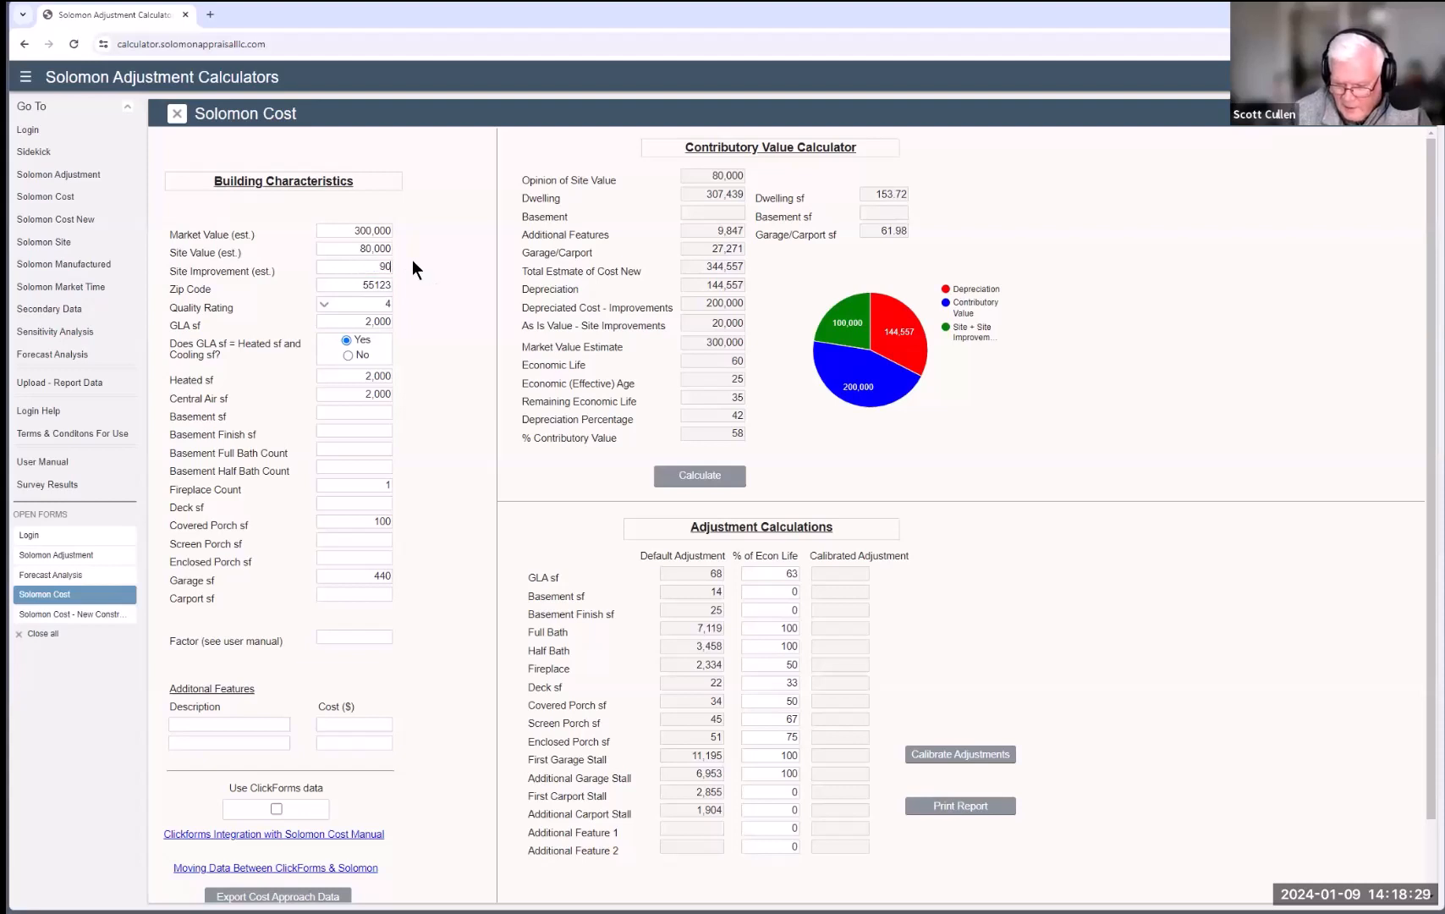
text(,500)
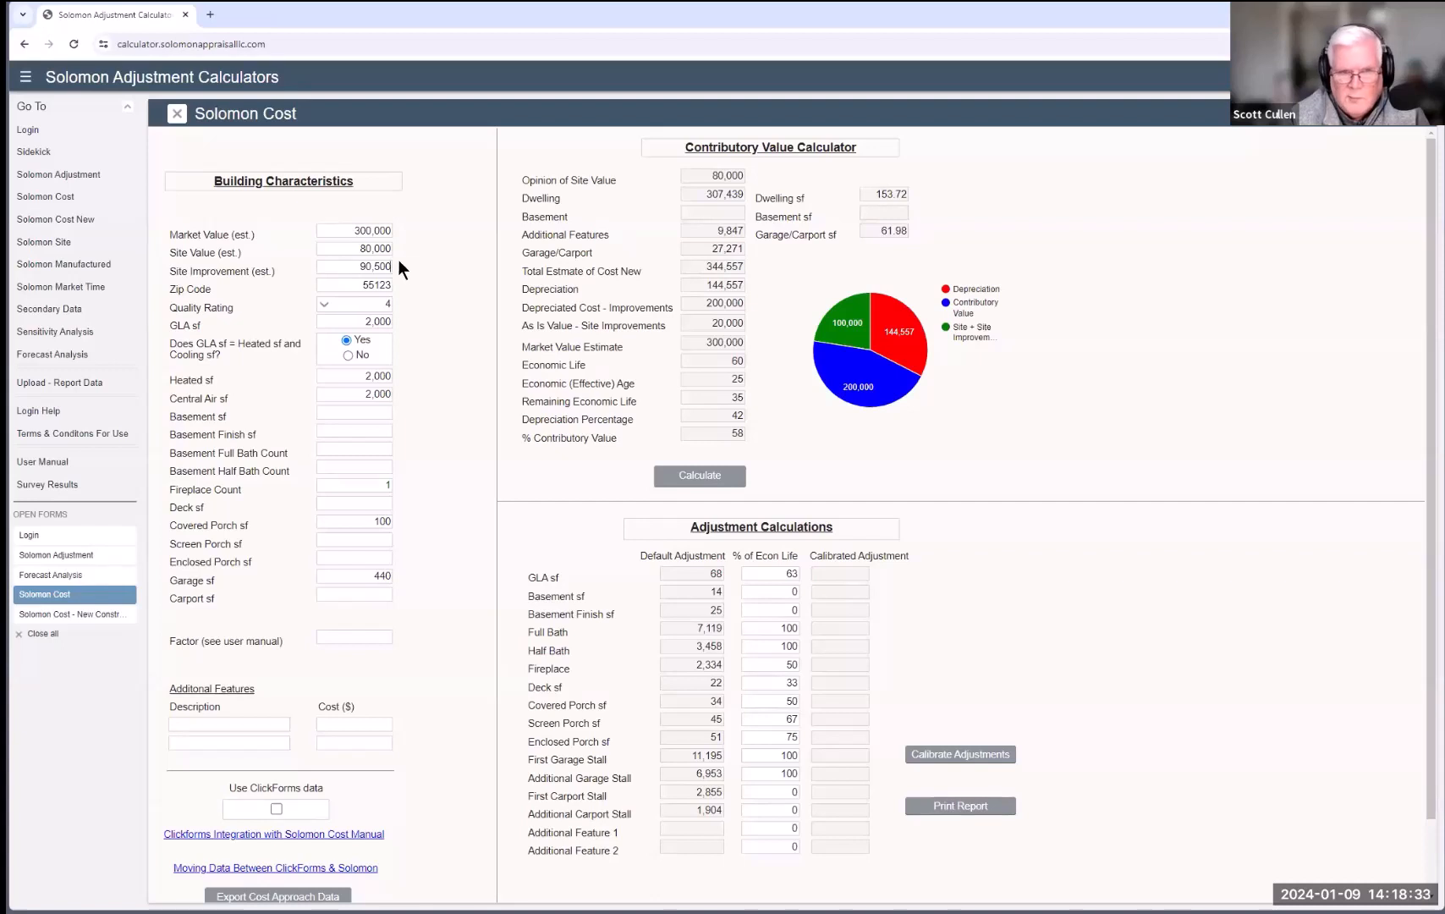
drag(340, 229, 408, 237)
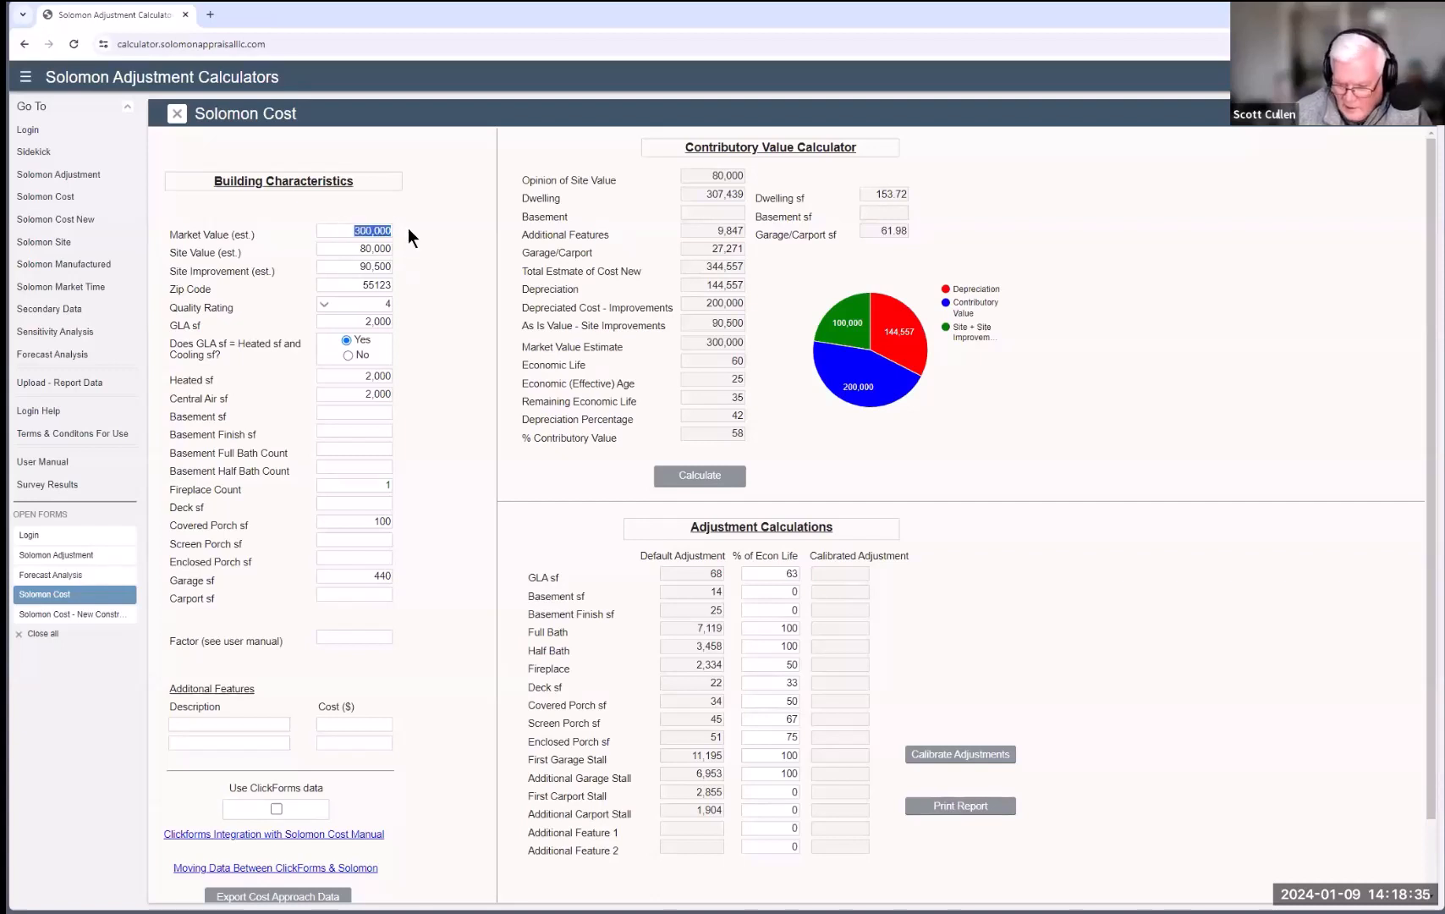
text(370,5)
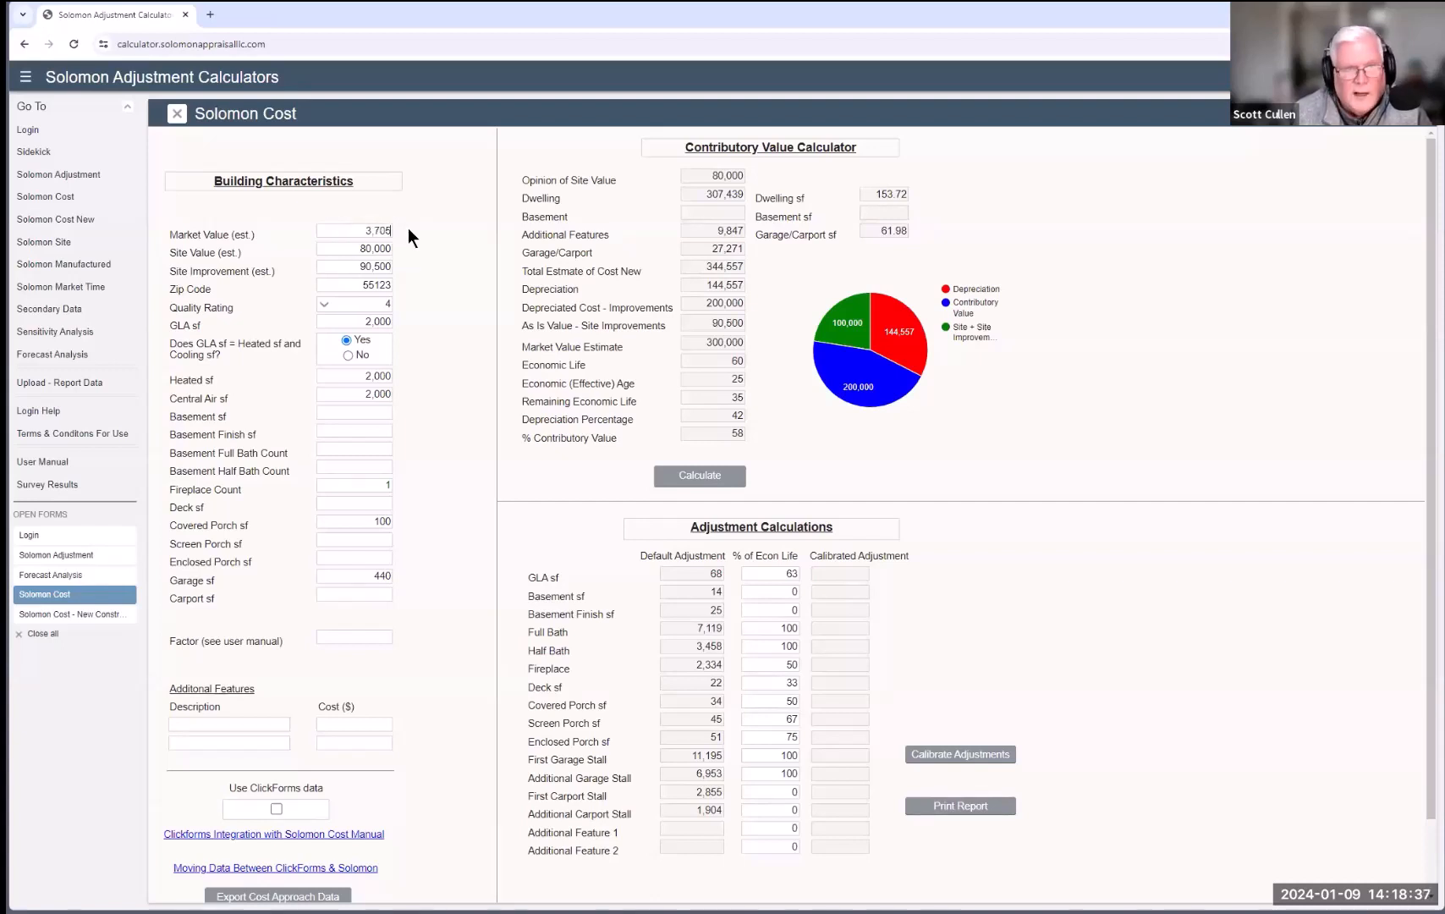
text(00)
click(700, 475)
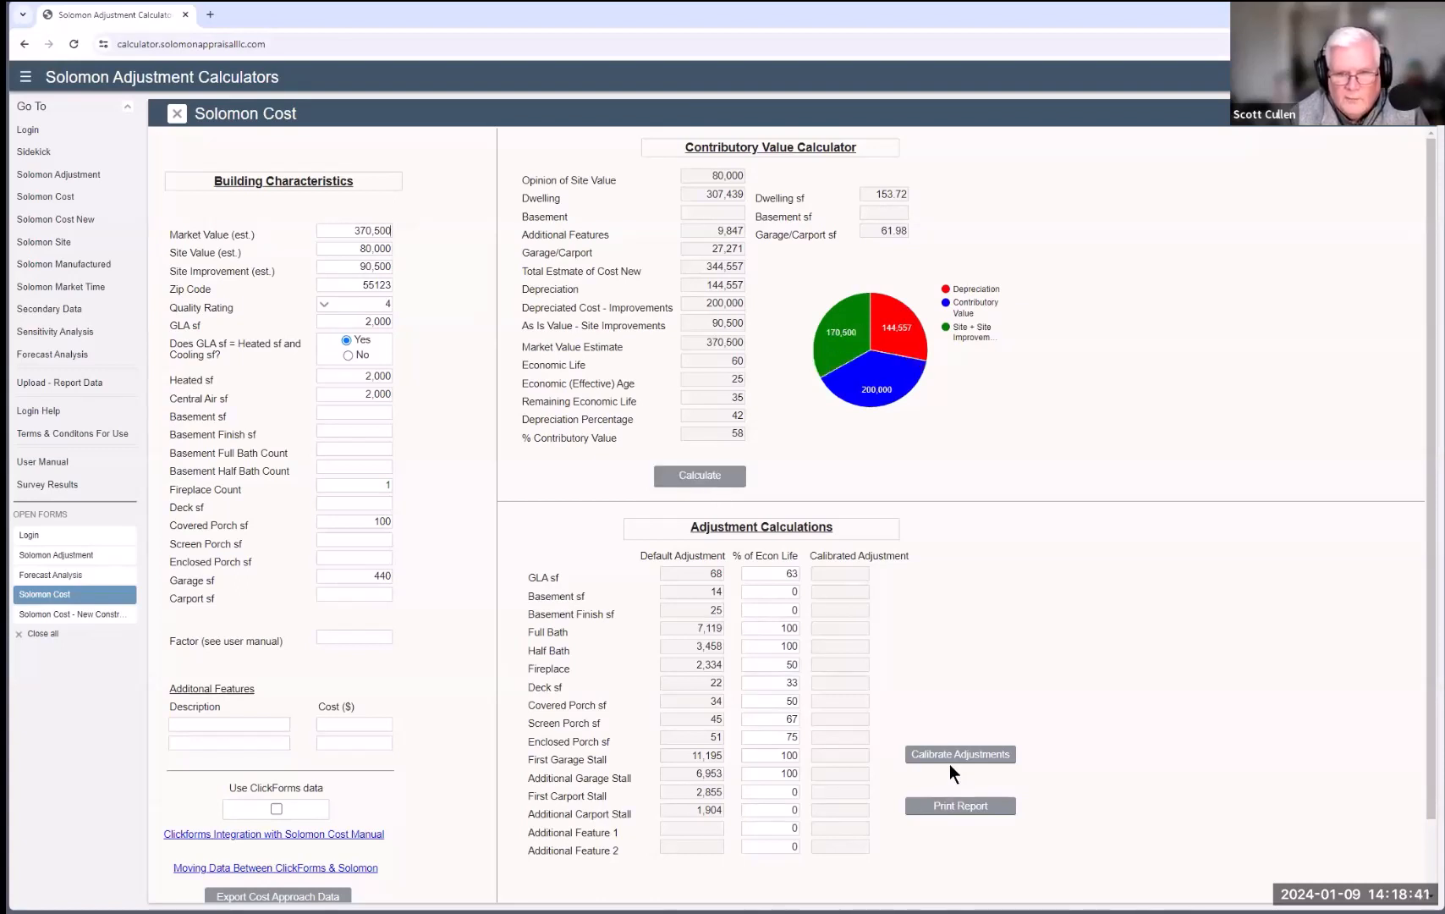
click(922, 753)
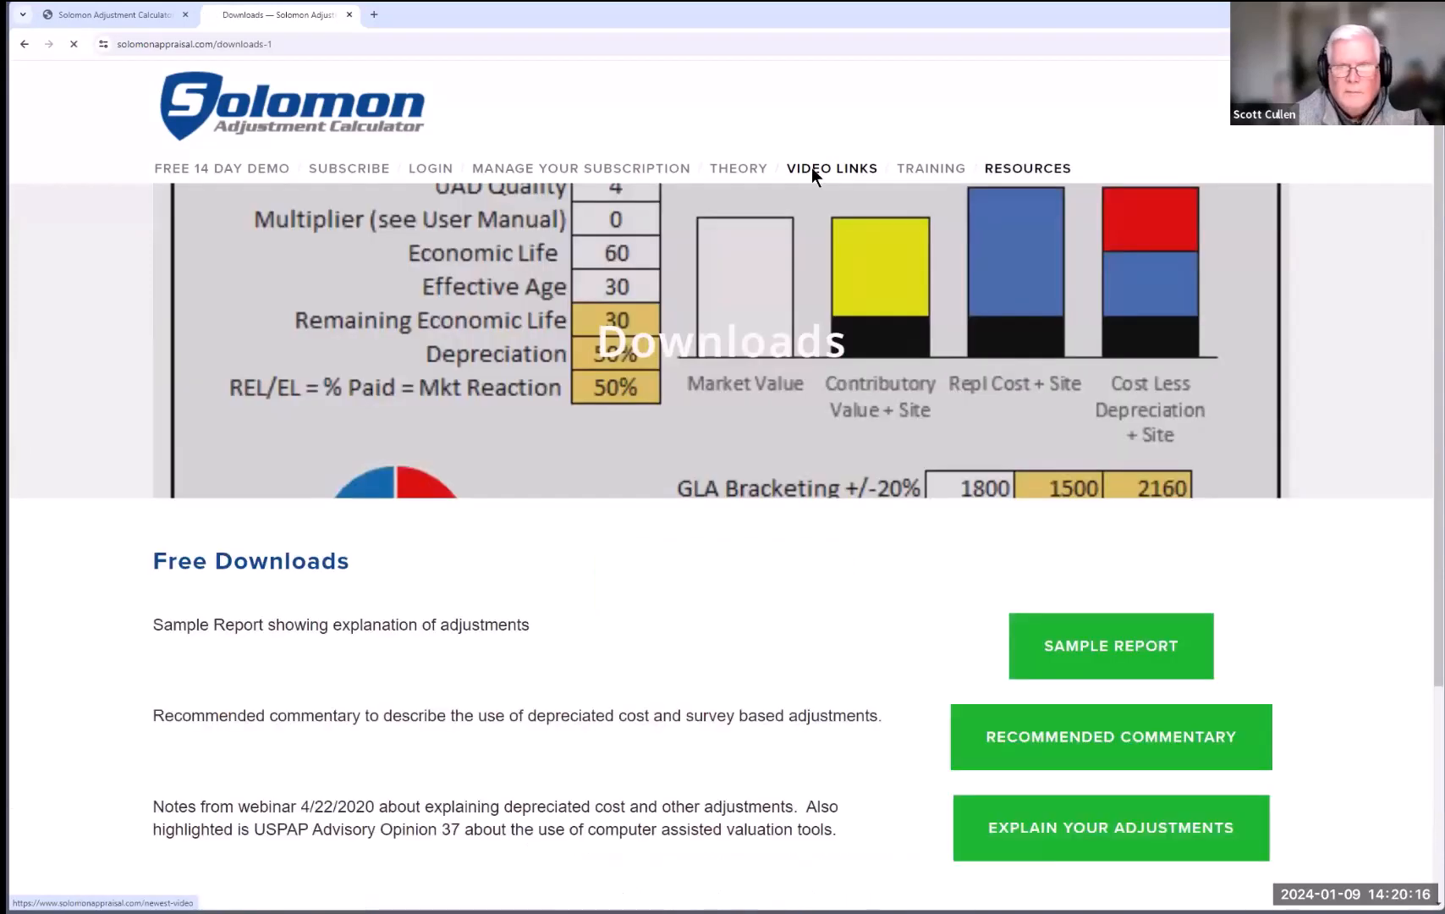
Step: Go to the Links page under Resources listing the Ratio Analysis CE class and webinars
click(812, 167)
mouse_move(1004, 175)
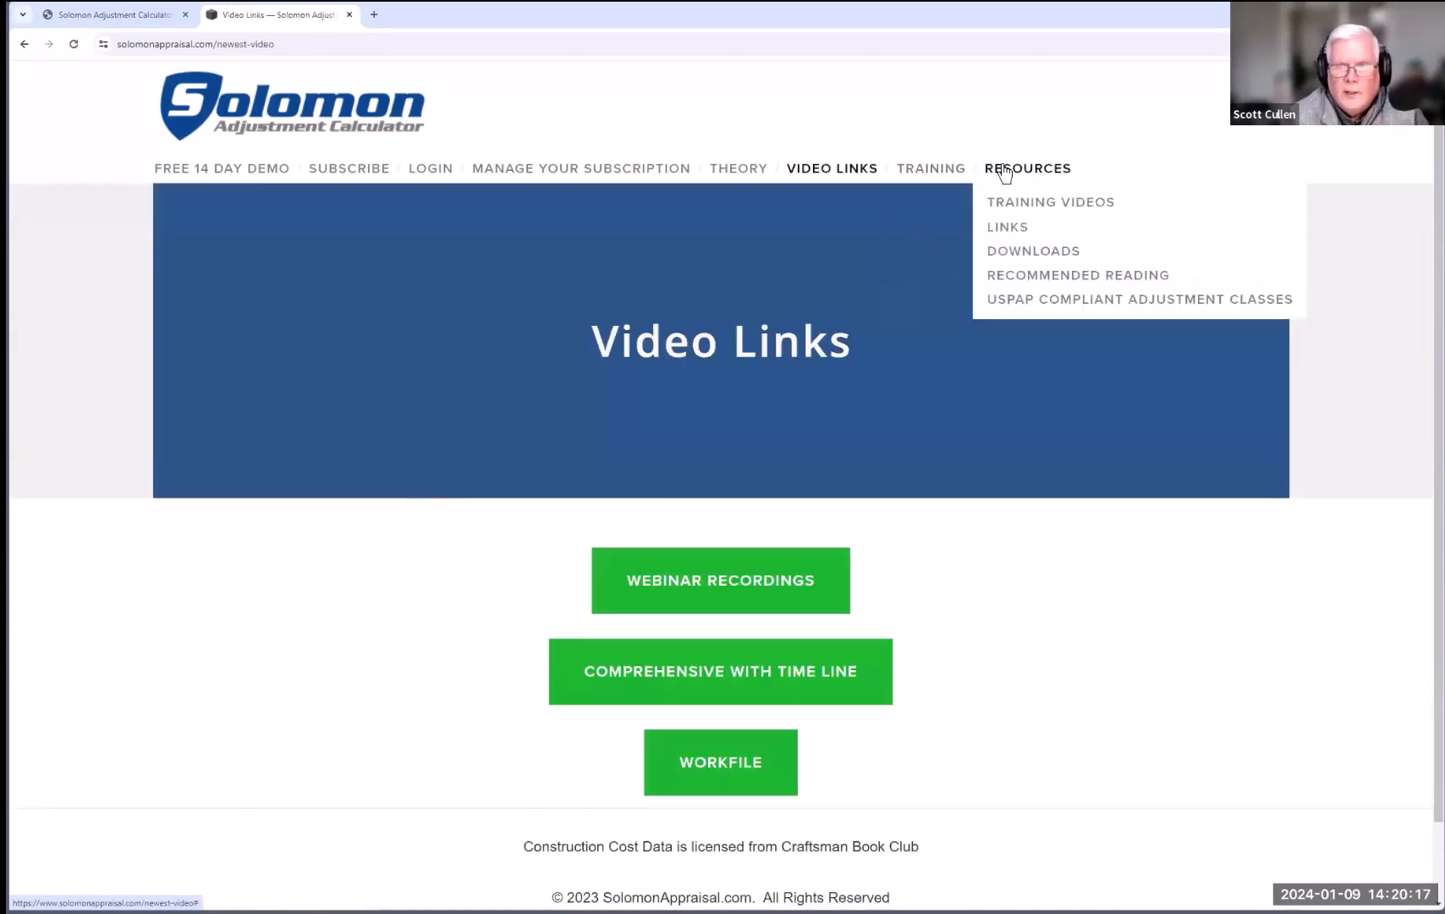
click(1002, 228)
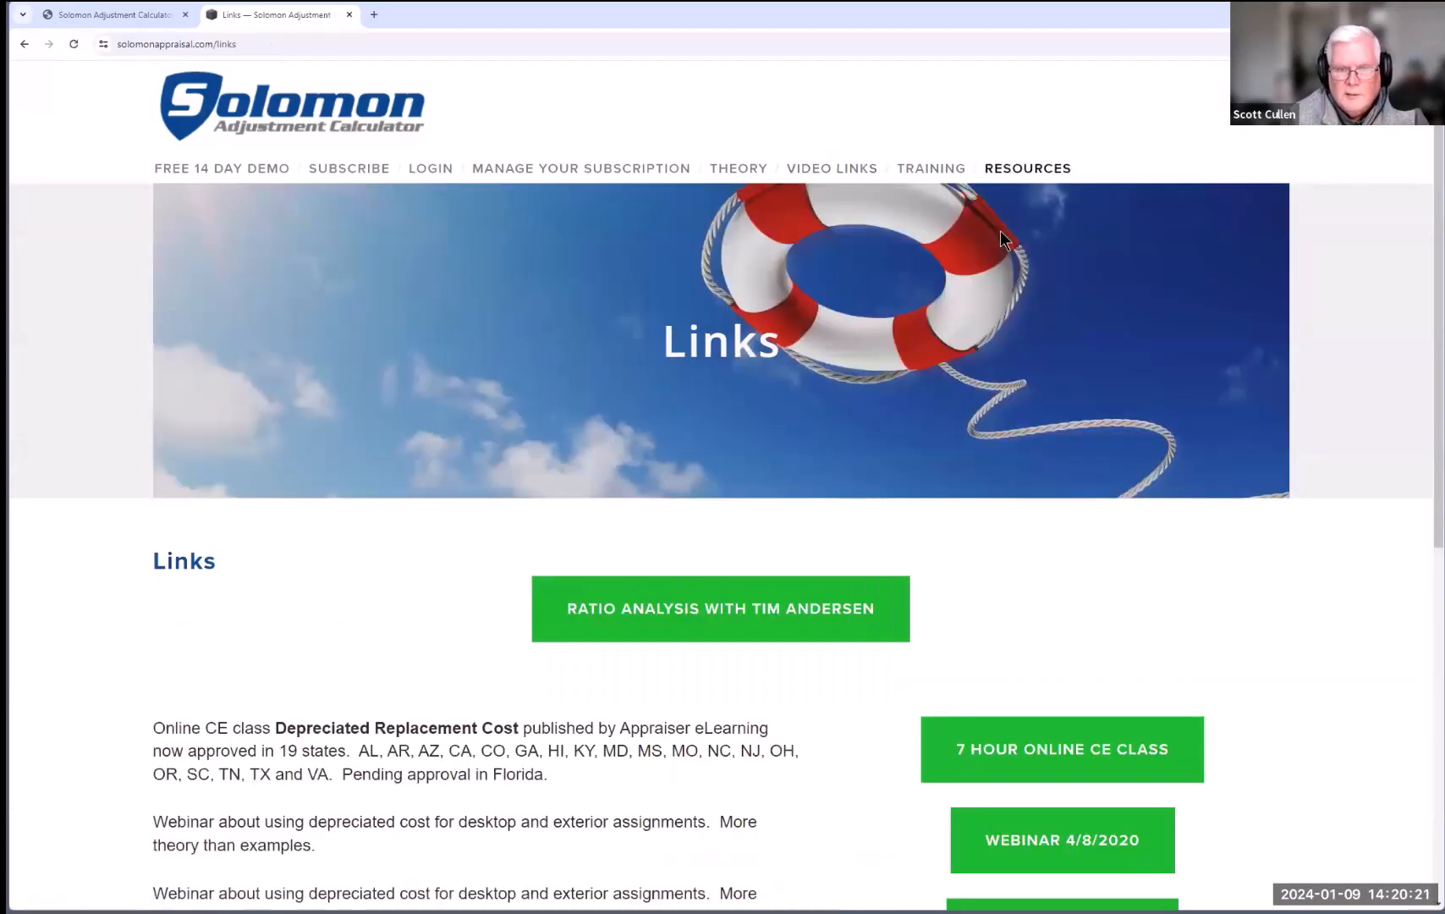